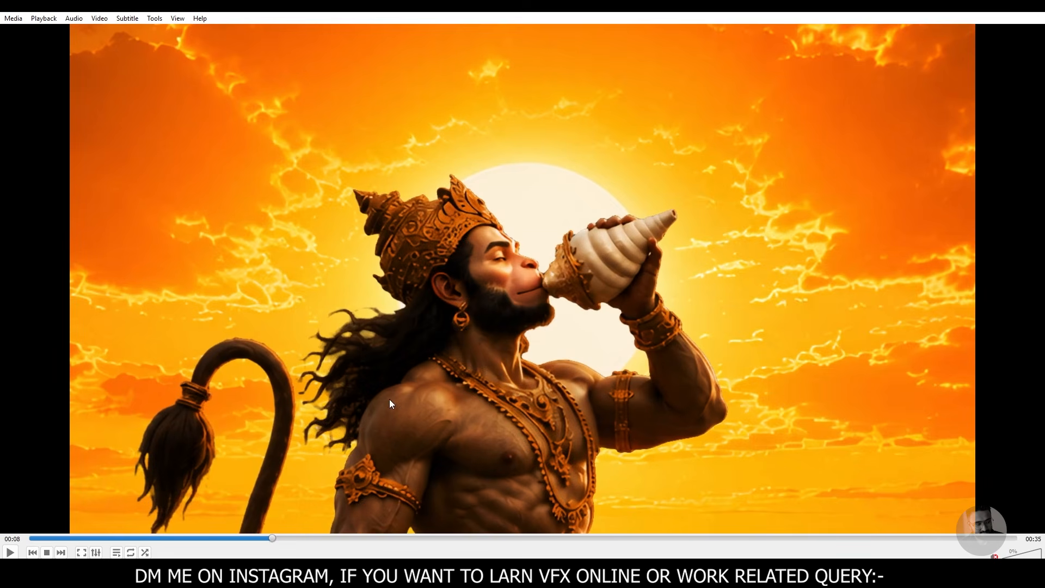
- Play the finished Hanuman shot in short bursts to review the camera pull-back, and switch to After Effects
{"action": "key", "text": "space"}
{"action": "key", "text": "space"}
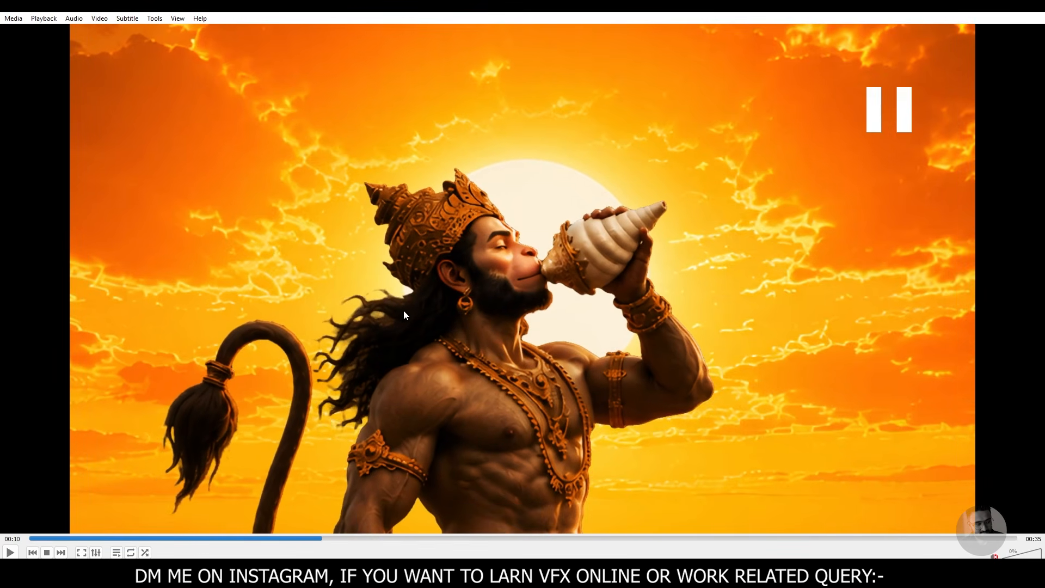
{"action": "key", "text": "space"}
{"action": "key", "text": "space"}
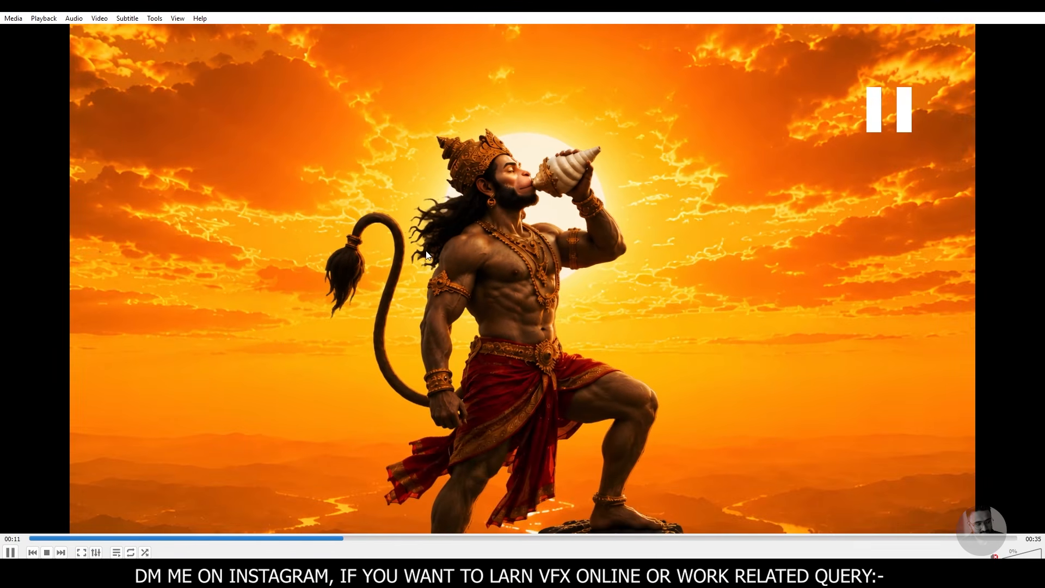
{"action": "key", "text": "space"}
{"action": "key", "text": "space"}
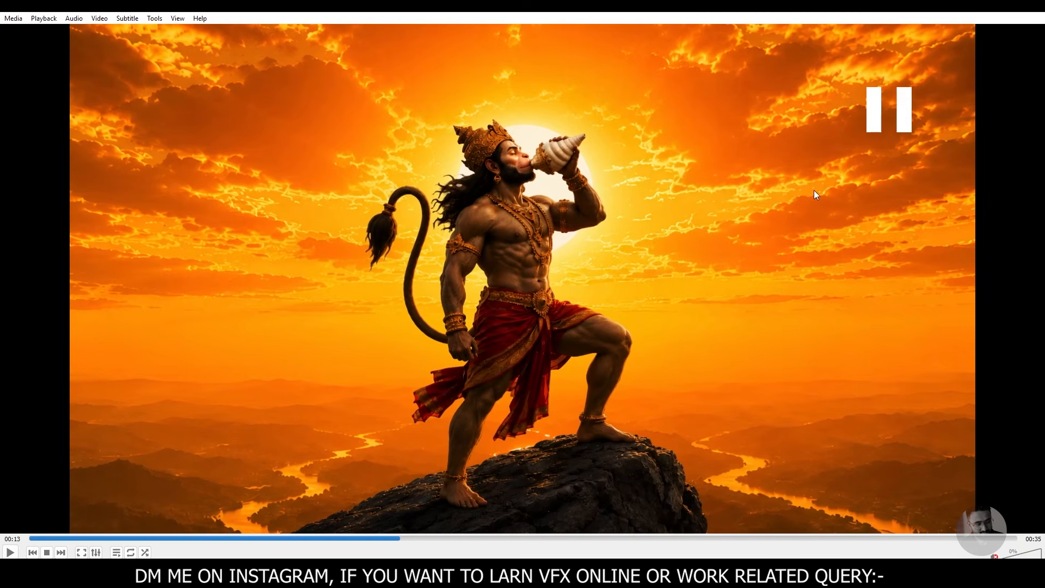
{"action": "left_click", "coordinate": [980, 10]}
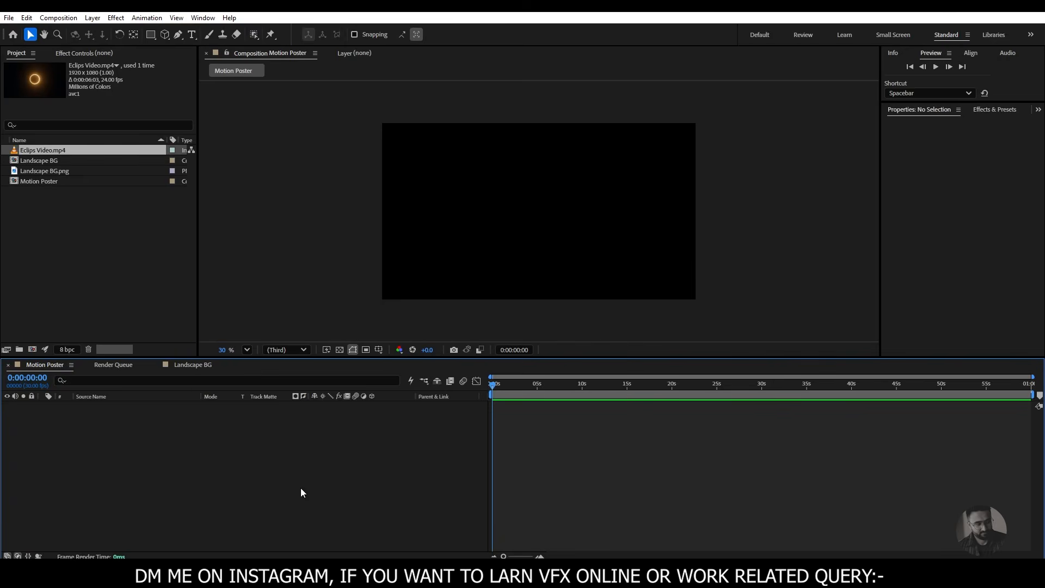
- Import the Hanuman JI image from the Footage folder into the project and create a new composition from it
{"action": "right_click", "coordinate": [63, 219]}
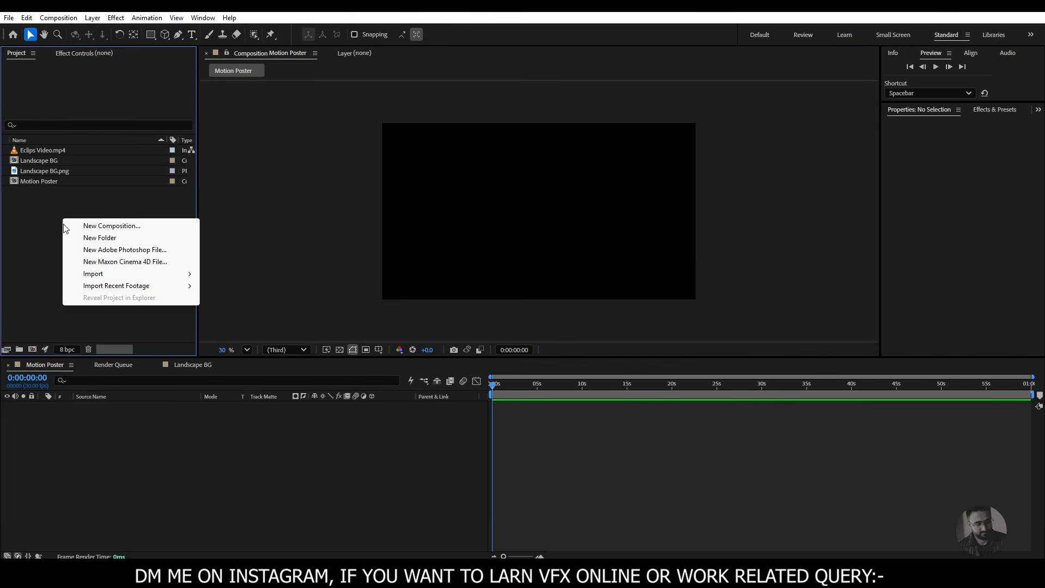
{"action": "right_click", "coordinate": [32, 218]}
{"action": "mouse_move", "coordinate": [64, 274]}
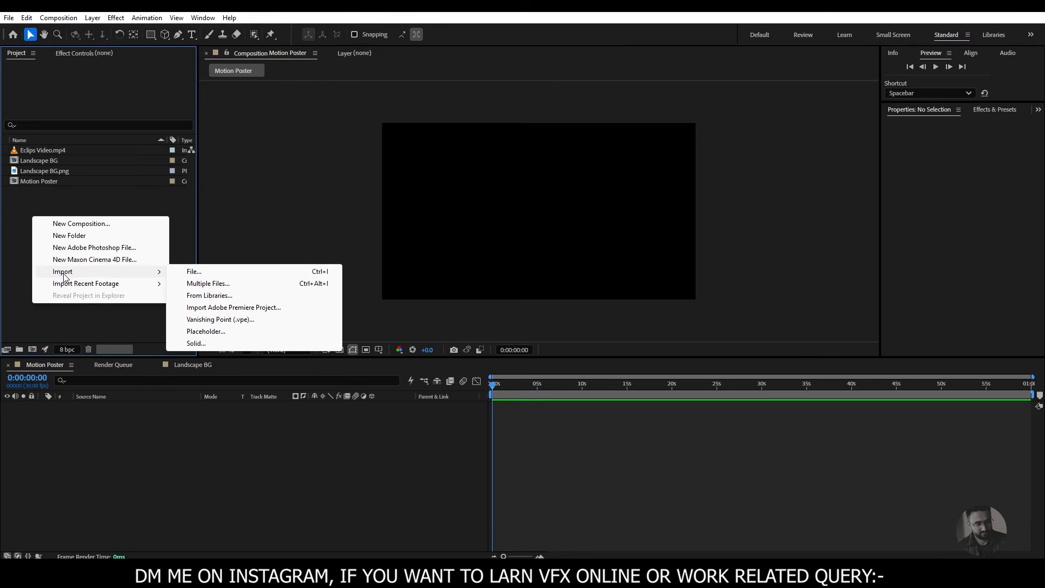
{"action": "left_click", "coordinate": [246, 271]}
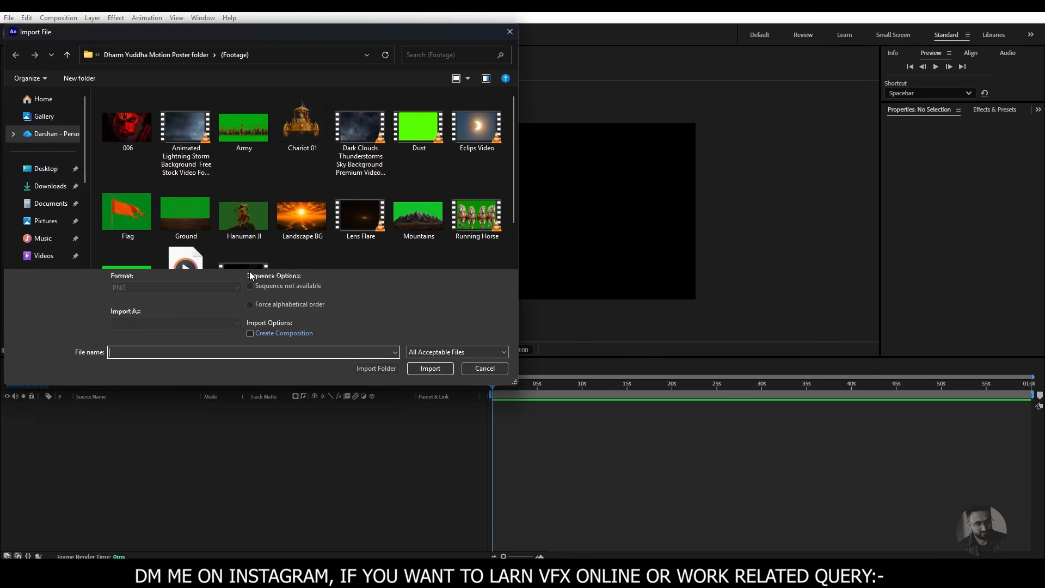
{"action": "left_click_drag", "start_coordinate": [511, 168], "coordinate": [511, 208]}
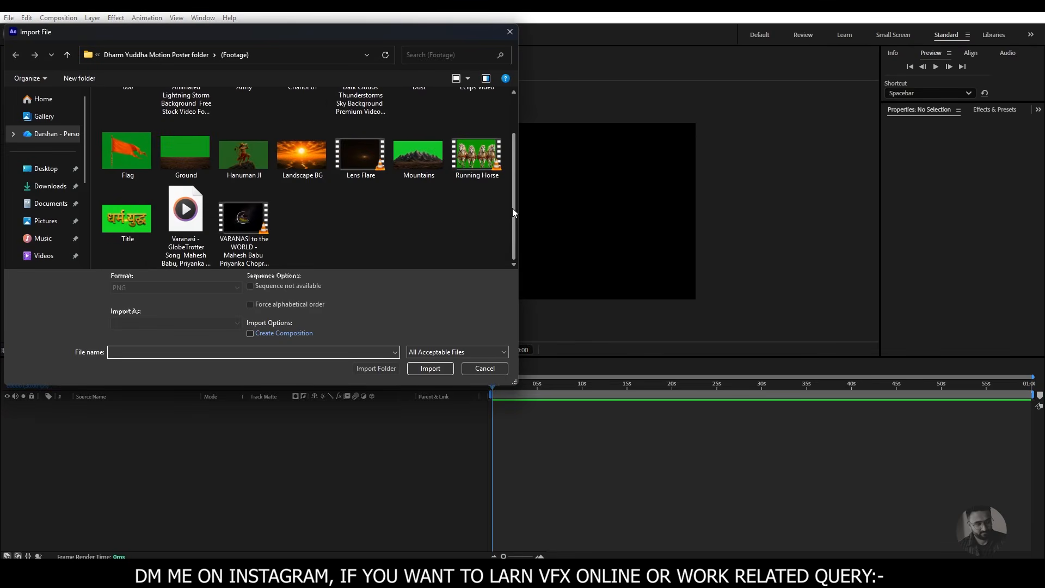
{"action": "left_click", "coordinate": [257, 158]}
{"action": "left_click", "coordinate": [423, 365]}
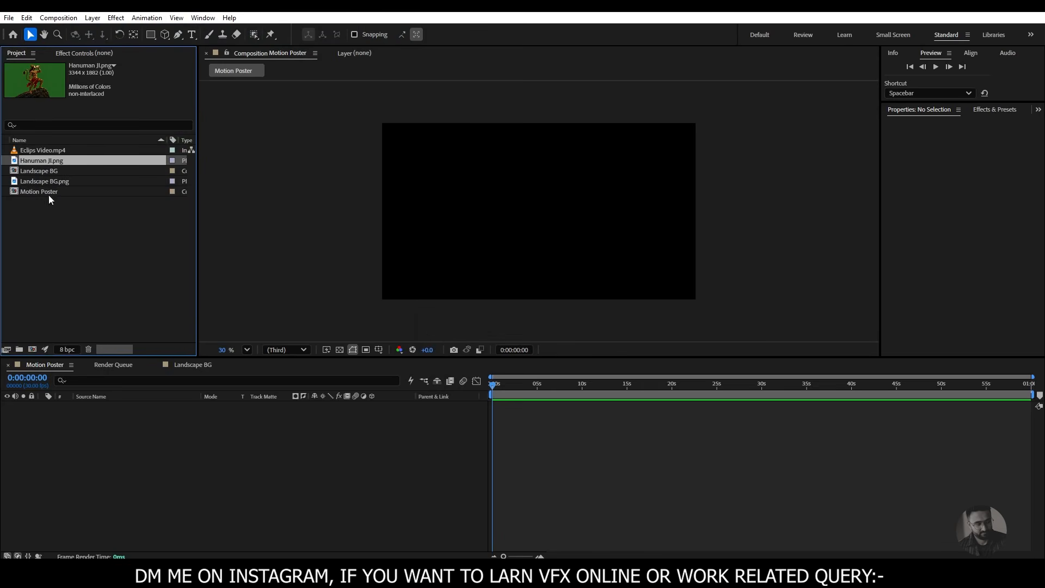
{"action": "left_click_drag", "start_coordinate": [42, 159], "coordinate": [31, 348]}
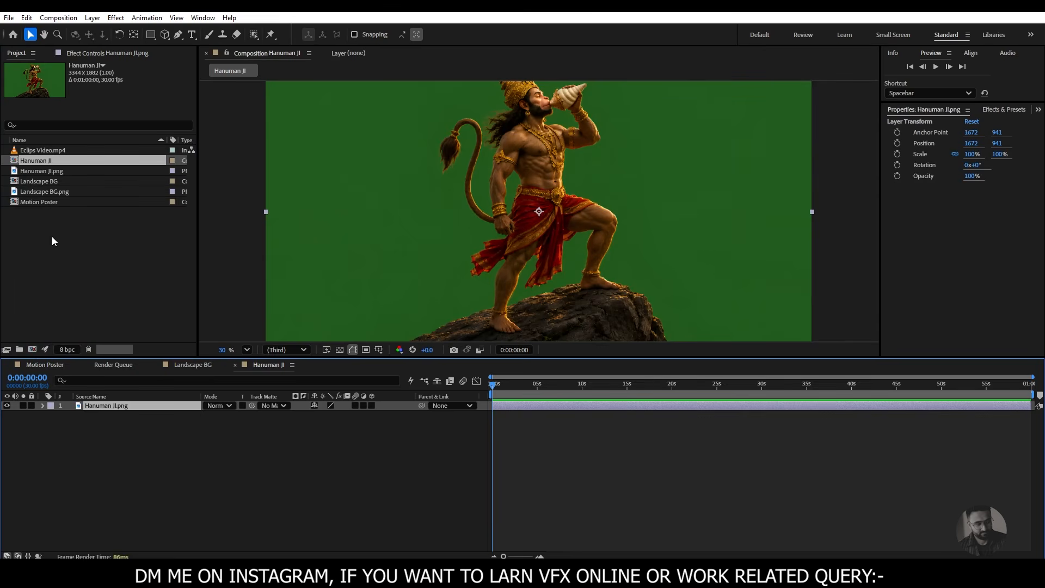
{"action": "left_click_drag", "start_coordinate": [222, 351], "coordinate": [219, 351]}
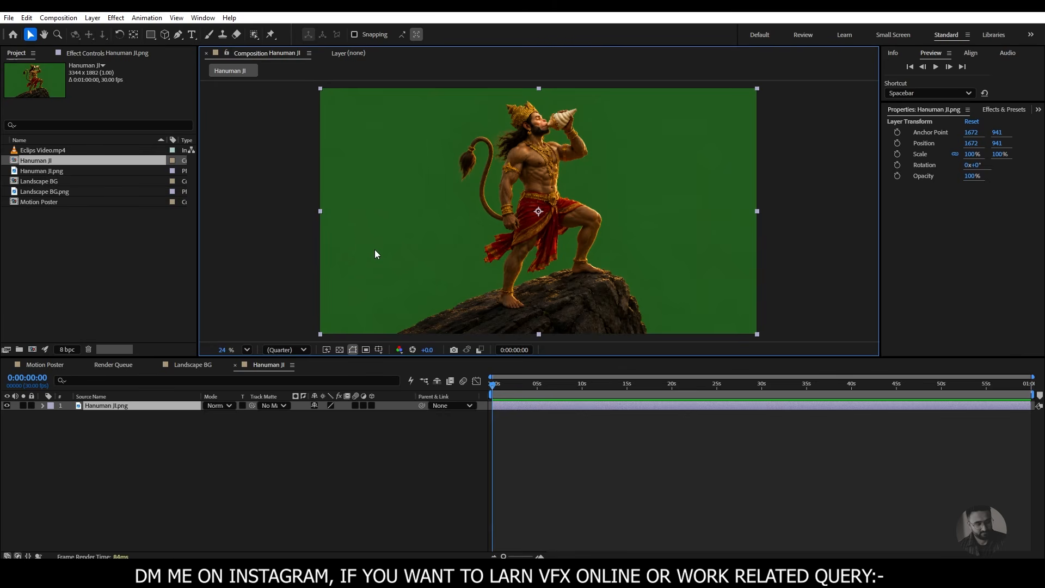
- Apply the Keylight (1.2) effect to the Hanuman JI.png layer and sample the green background as its Screen Colour
{"action": "left_click", "coordinate": [137, 404]}
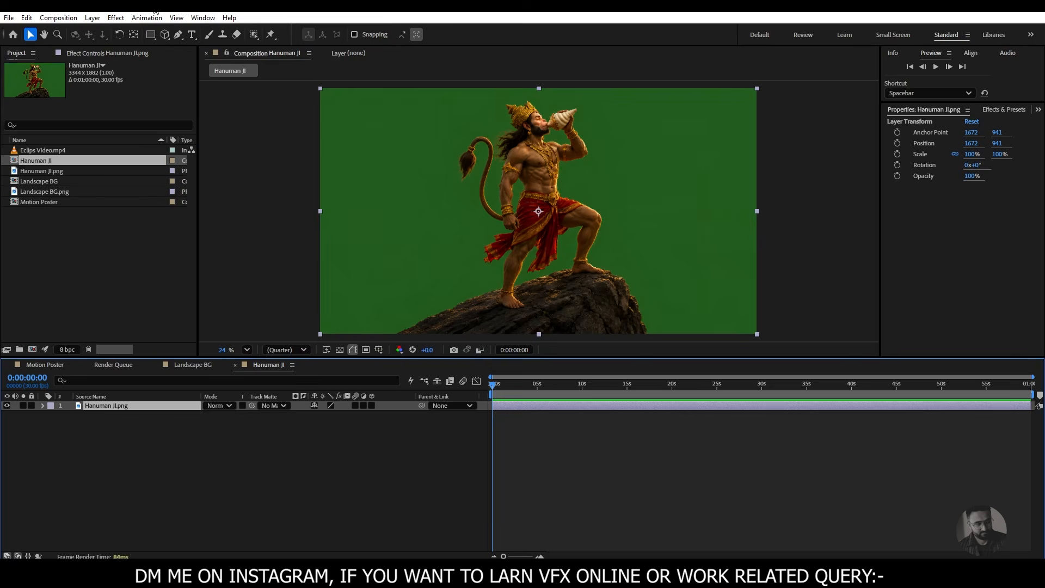
{"action": "left_click", "coordinate": [116, 17]}
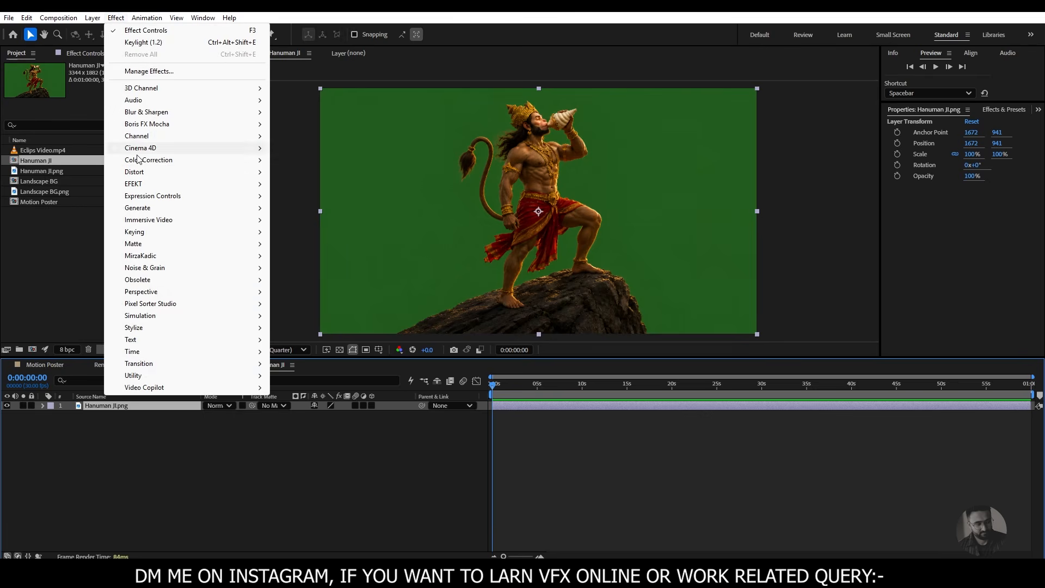
{"action": "mouse_move", "coordinate": [147, 236]}
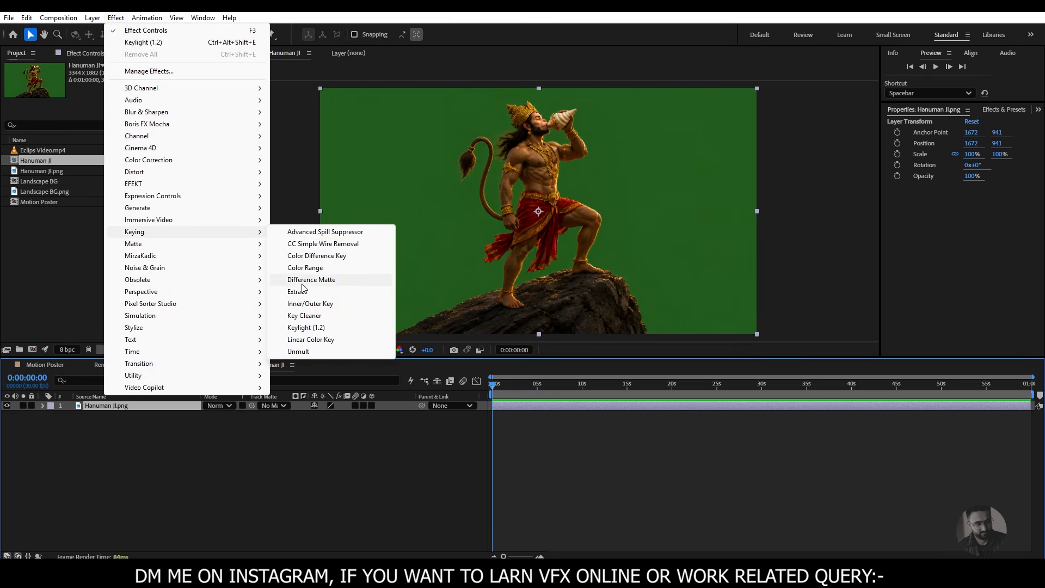
{"action": "left_click", "coordinate": [306, 328]}
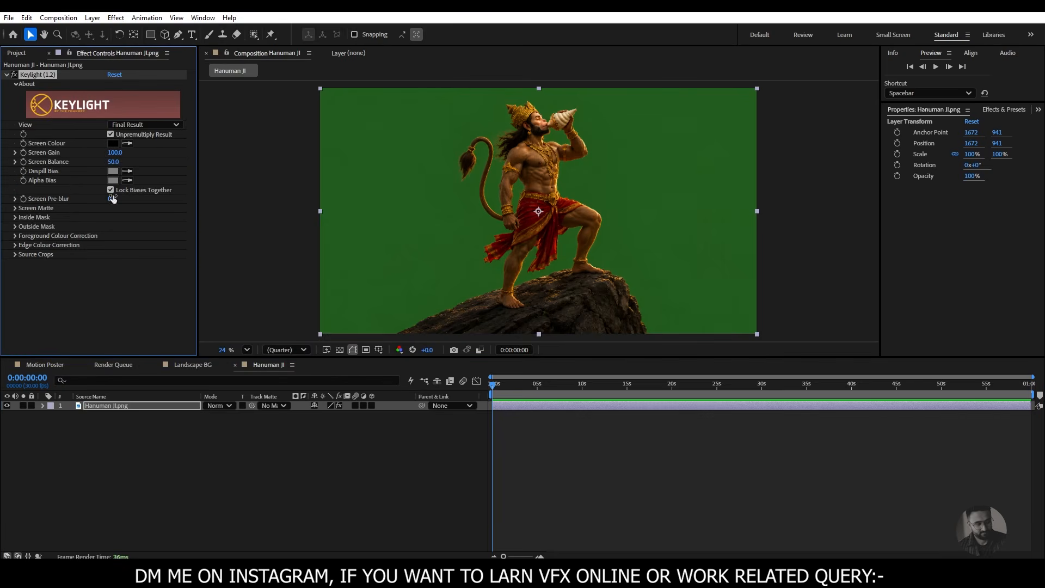
{"action": "left_click", "coordinate": [129, 144]}
{"action": "left_click", "coordinate": [463, 200]}
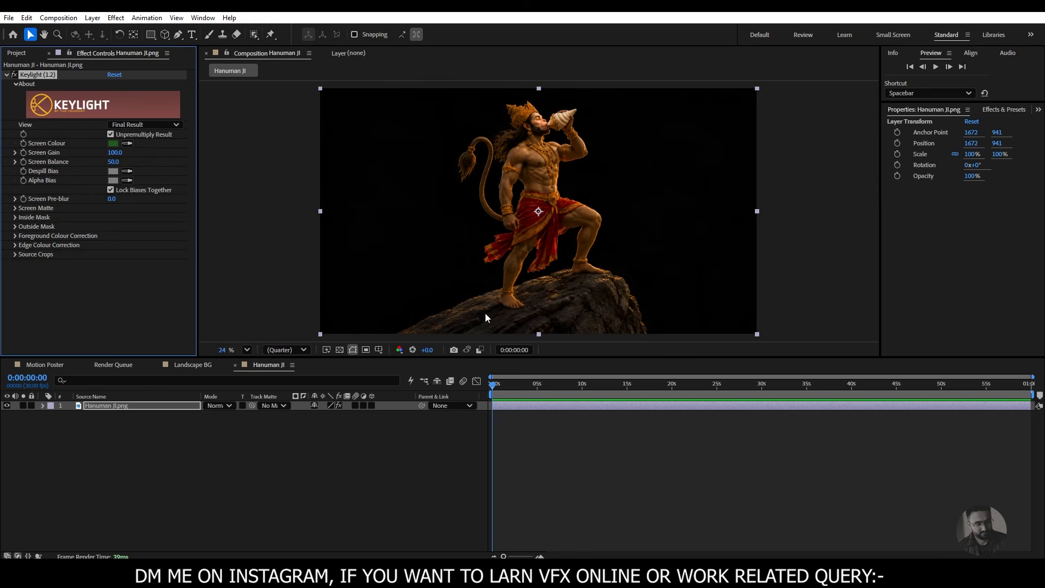
- Set Keylight's Screen Matte to Clip White 57 and Clip Black 18 while viewing the alpha channel, and return to RGB view
{"action": "left_click", "coordinate": [399, 350]}
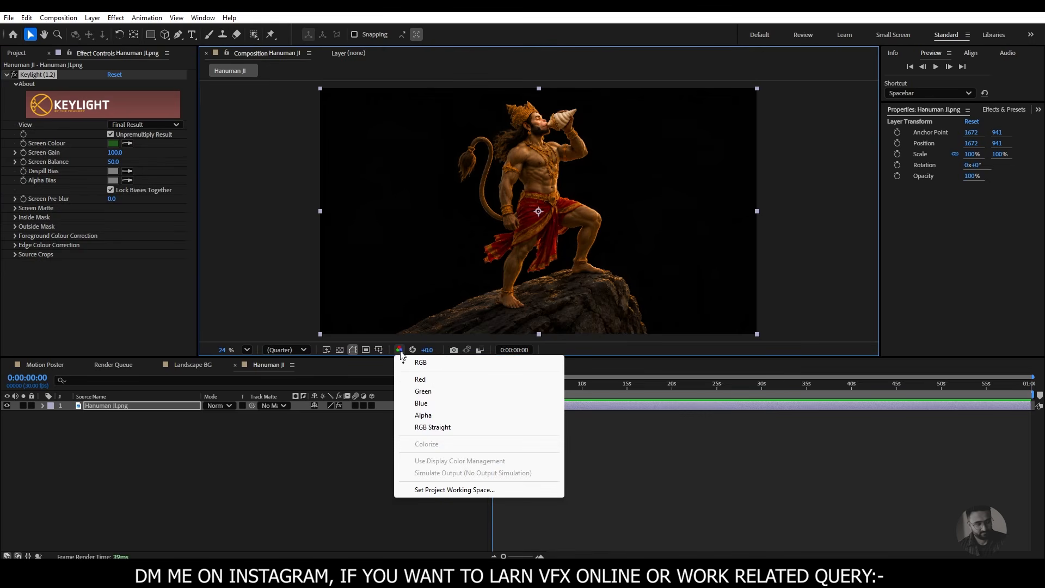
{"action": "left_click", "coordinate": [424, 416]}
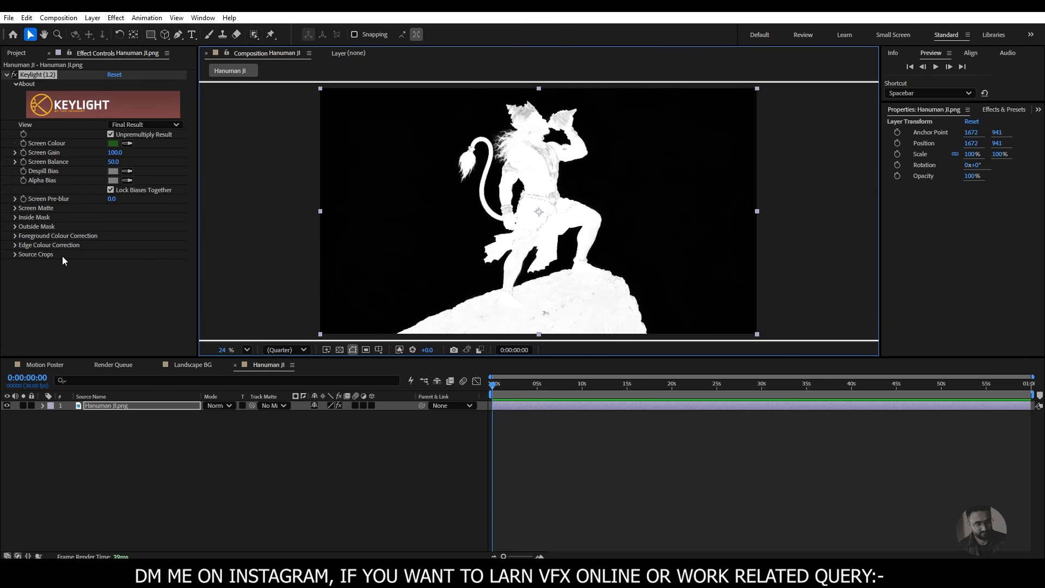
{"action": "left_click", "coordinate": [15, 208]}
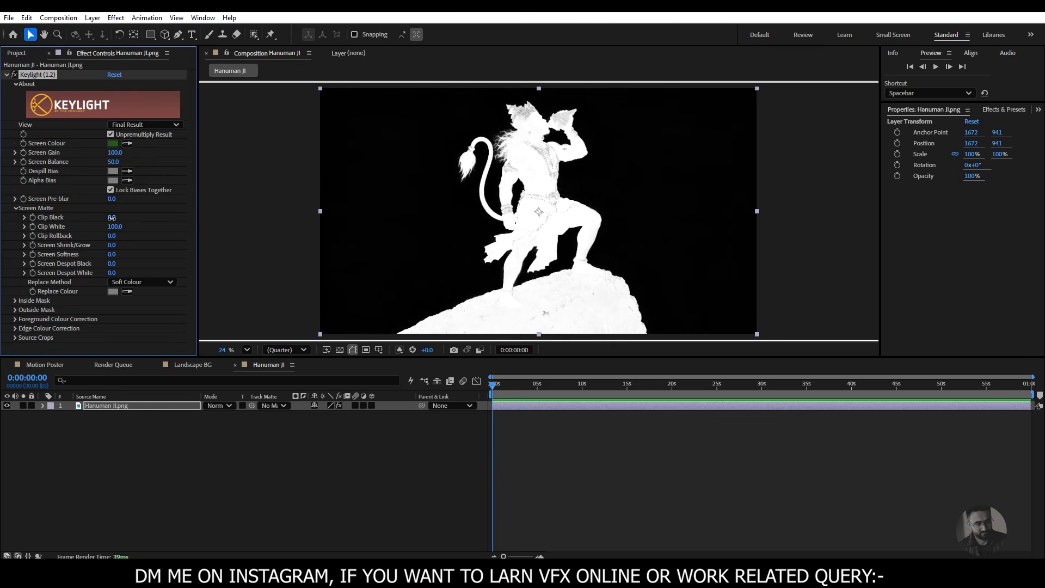
{"action": "mouse_move", "coordinate": [111, 217]}
{"action": "left_mouse_down"}
{"action": "mouse_move", "coordinate": [122, 218]}
{"action": "mouse_move", "coordinate": [95, 227]}
{"action": "left_mouse_up"}
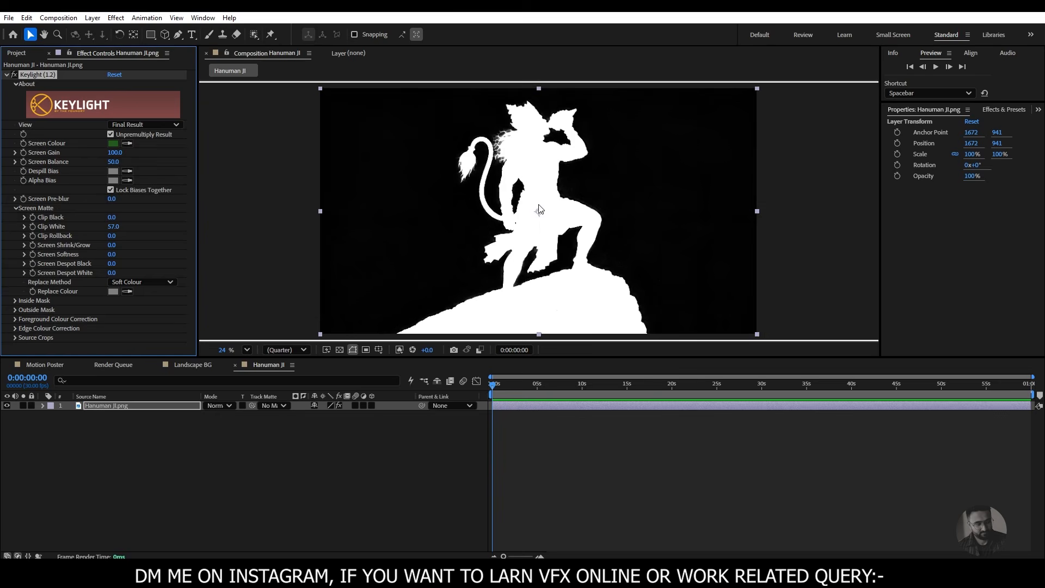
{"action": "left_click_drag", "start_coordinate": [107, 218], "coordinate": [109, 218]}
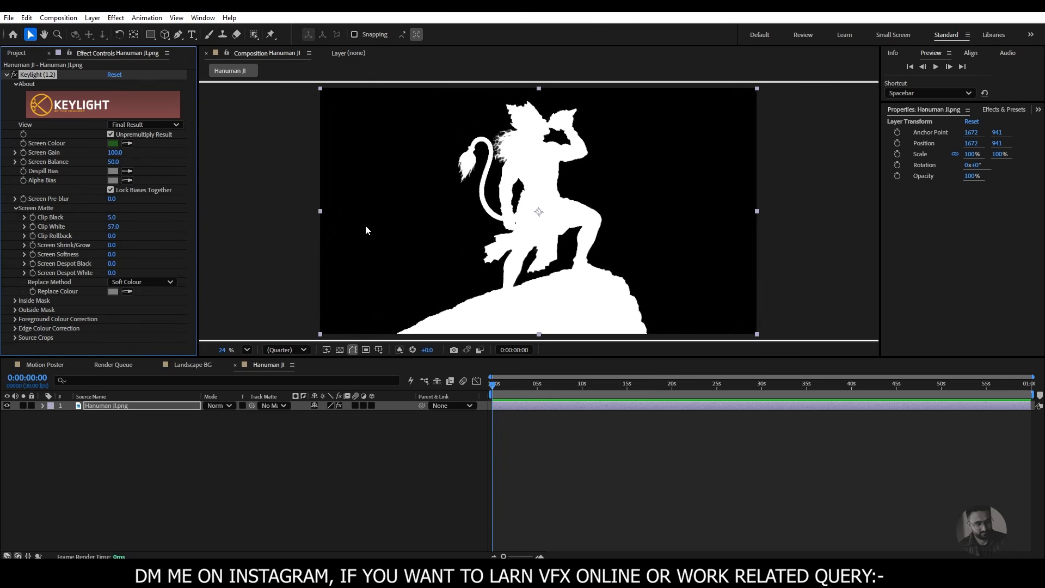
{"action": "left_click_drag", "start_coordinate": [112, 218], "coordinate": [118, 219]}
{"action": "mouse_move", "coordinate": [113, 220]}
{"action": "left_mouse_down"}
{"action": "mouse_move", "coordinate": [131, 222]}
{"action": "mouse_move", "coordinate": [118, 222]}
{"action": "left_mouse_up"}
{"action": "left_click", "coordinate": [399, 350]}
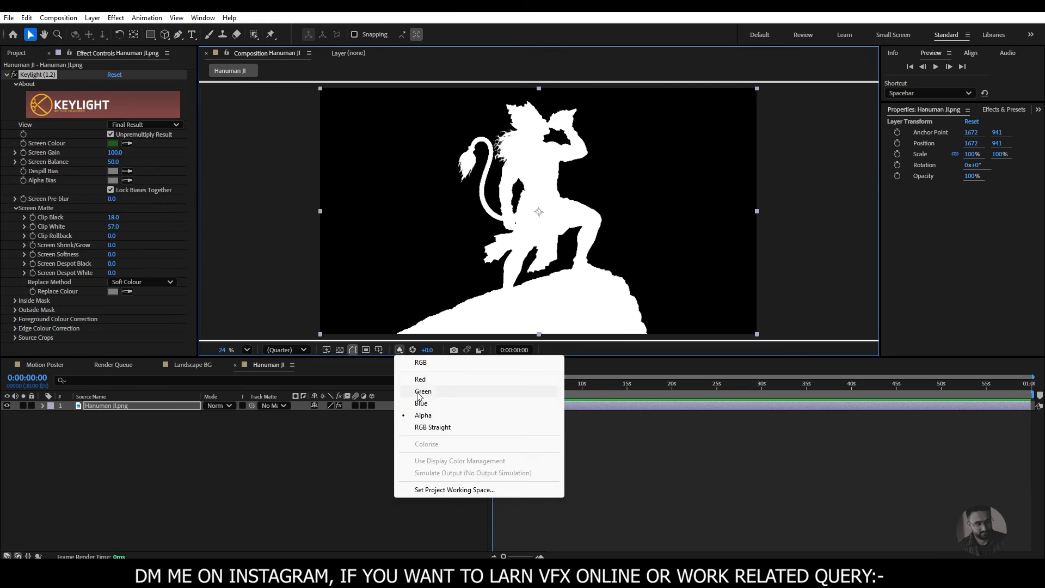
{"action": "left_click", "coordinate": [420, 363]}
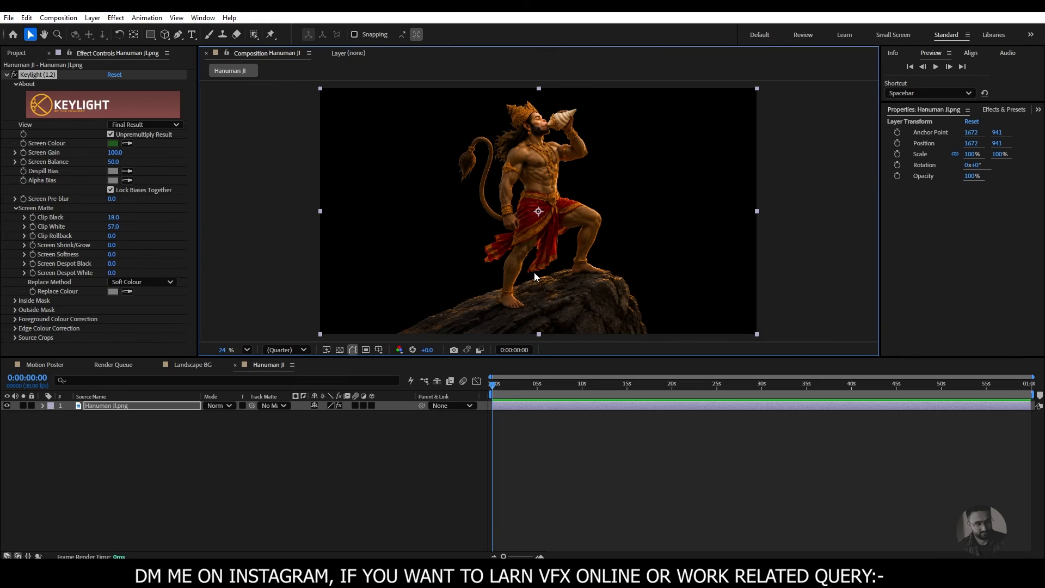
- Start a Pen tool mask on the Hanuman JI.png layer, tracing around the outer edge of the flowing hair down to the armband
{"action": "left_click", "coordinate": [136, 406]}
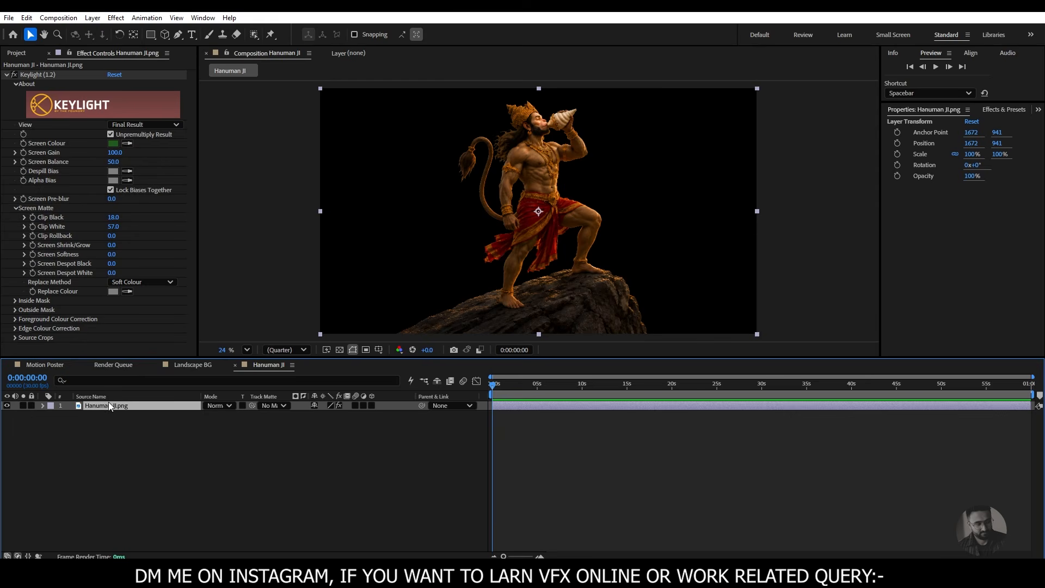
{"action": "left_click", "coordinate": [178, 34]}
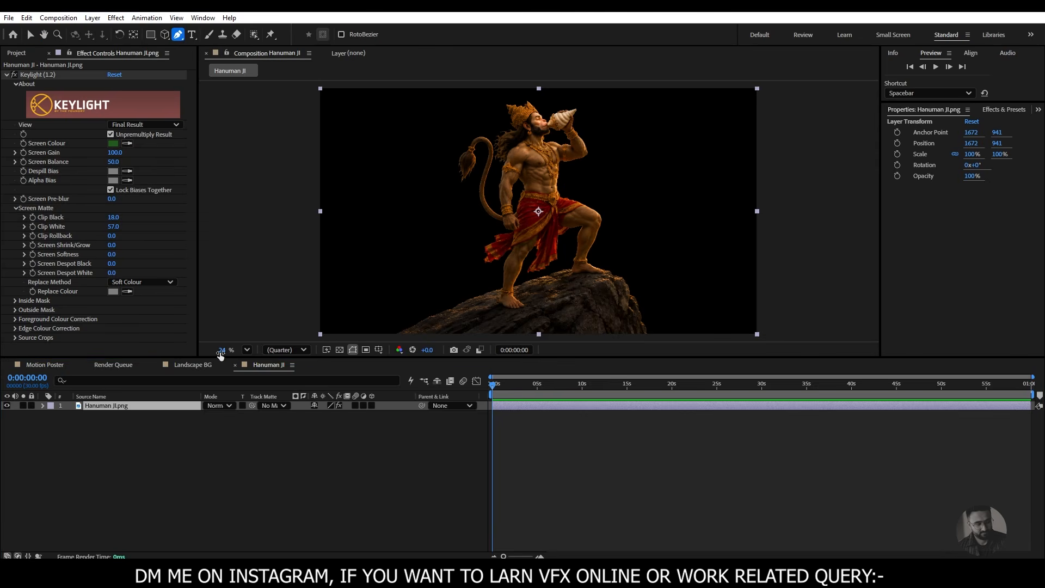
{"action": "left_click_drag", "start_coordinate": [221, 352], "coordinate": [248, 353]}
{"action": "key", "text": "space"}
{"action": "left_click_drag", "start_coordinate": [474, 159], "coordinate": [488, 331]}
{"action": "left_click_drag", "start_coordinate": [225, 352], "coordinate": [245, 355]}
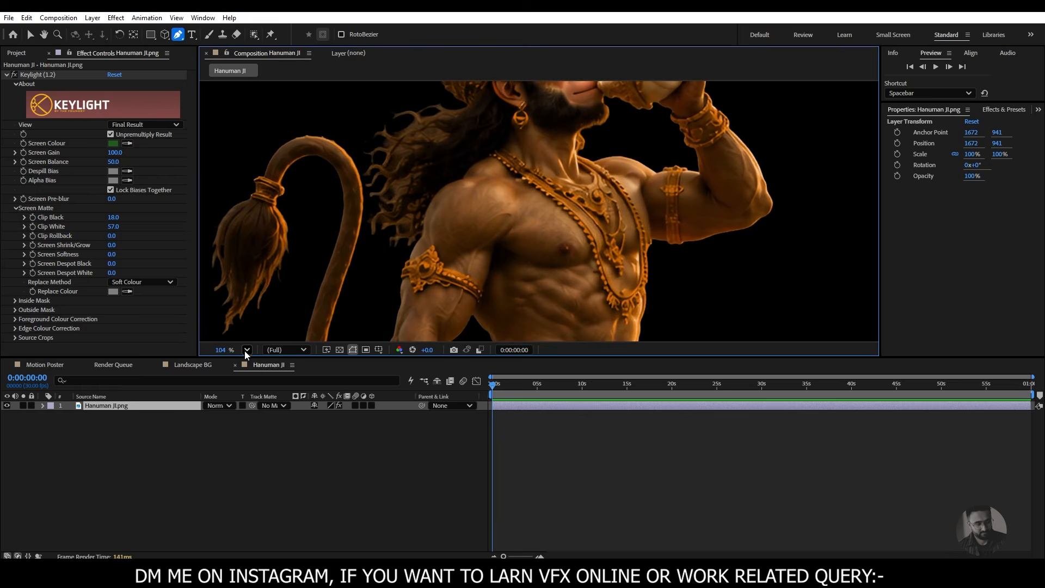
{"action": "key", "text": "space"}
{"action": "left_click_drag", "start_coordinate": [479, 194], "coordinate": [495, 226]}
{"action": "scroll", "coordinate": [482, 206], "scroll_direction": "up", "scroll_amount": 1}
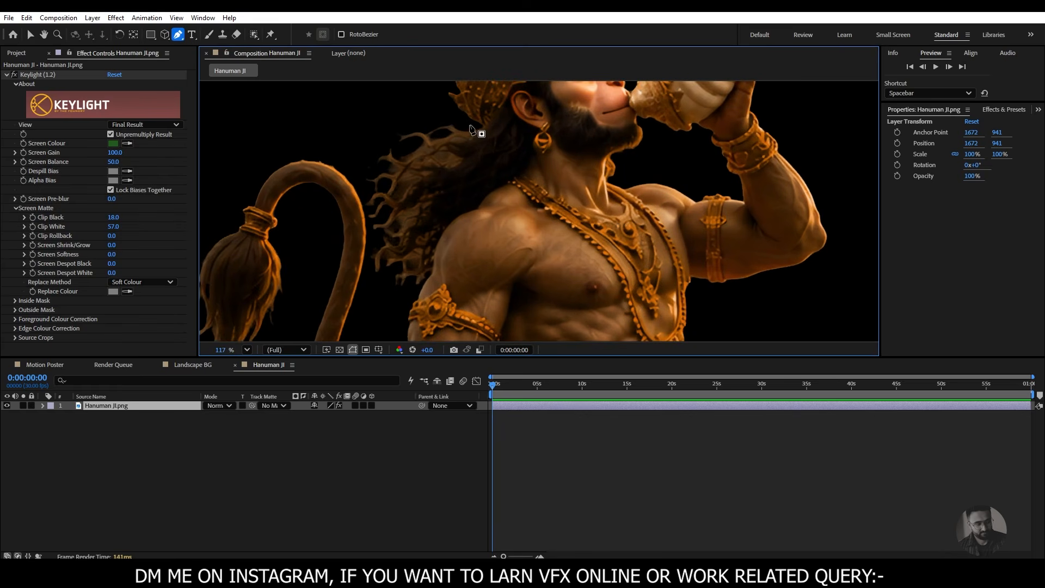
{"action": "left_click", "coordinate": [469, 123]}
{"action": "left_click", "coordinate": [400, 118]}
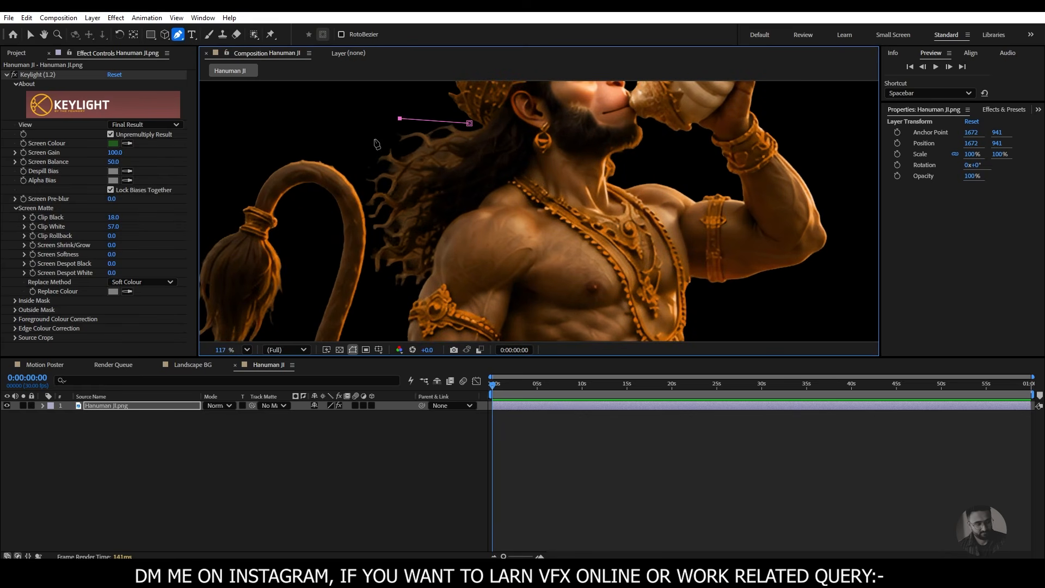
{"action": "left_click", "coordinate": [372, 140]}
{"action": "left_click", "coordinate": [362, 175]}
{"action": "left_click_drag", "start_coordinate": [371, 235], "coordinate": [374, 238]}
{"action": "left_click_drag", "start_coordinate": [401, 302], "coordinate": [433, 286]}
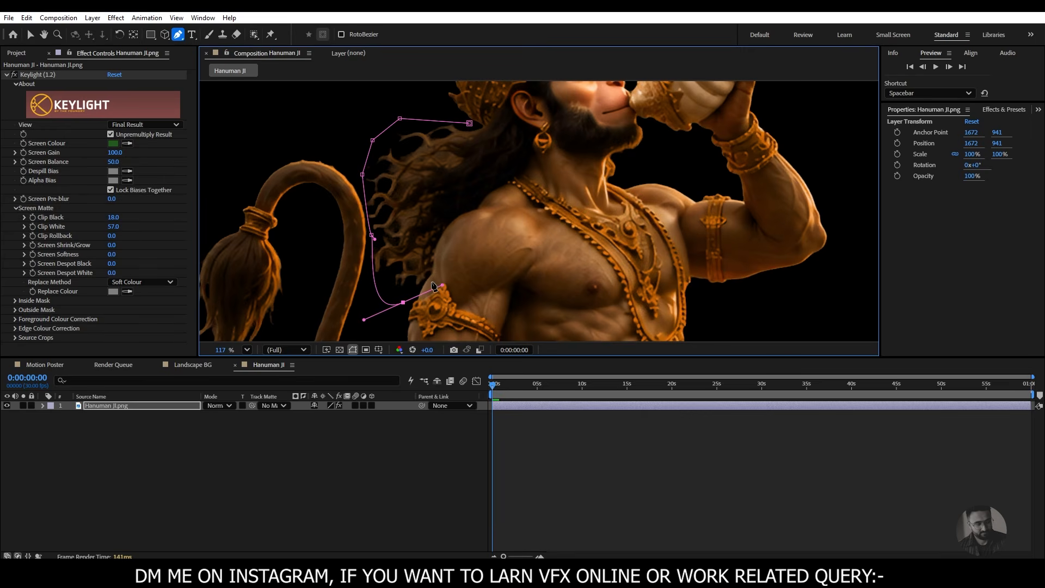
- Continue the hair mask up along the shoulder and neck with curved points, and close it at its starting point
{"action": "left_click", "coordinate": [431, 273]}
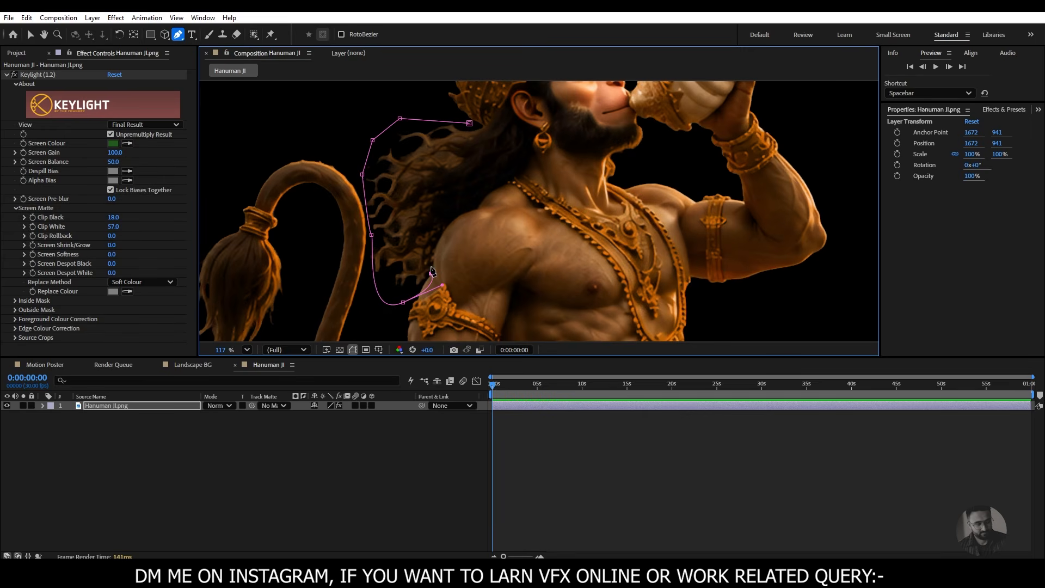
{"action": "key", "text": "ctrl+z"}
{"action": "left_click", "coordinate": [435, 236]}
{"action": "left_click_drag", "start_coordinate": [442, 285], "coordinate": [431, 284]}
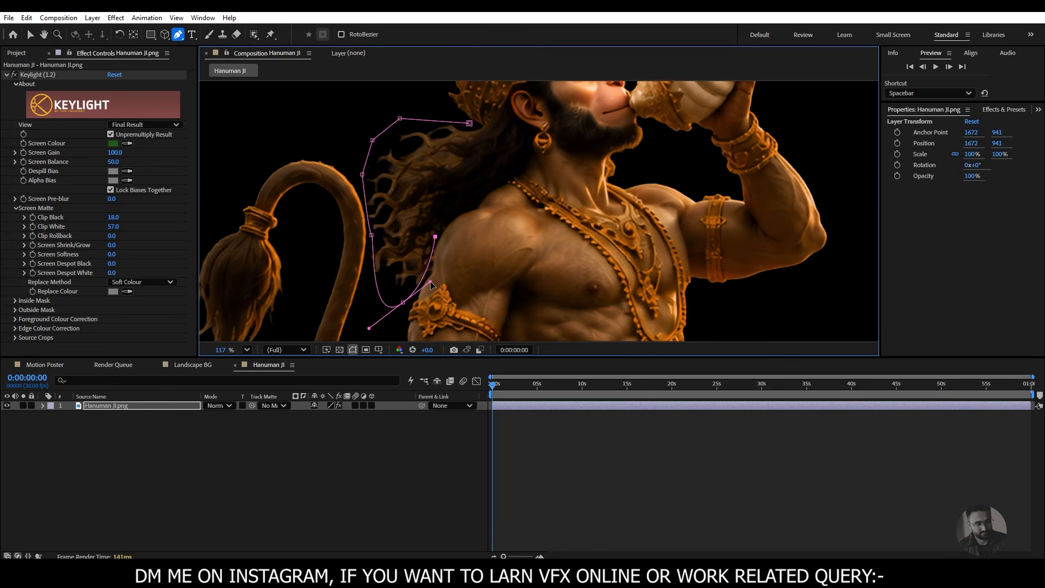
{"action": "left_click_drag", "start_coordinate": [471, 208], "coordinate": [487, 205]}
{"action": "left_click", "coordinate": [509, 170]}
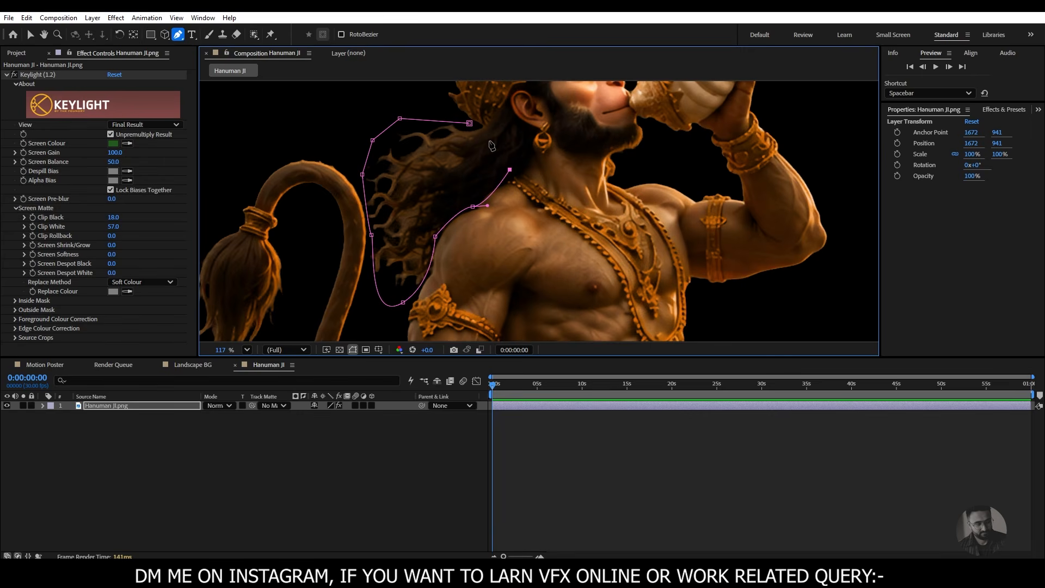
{"action": "left_click", "coordinate": [469, 123]}
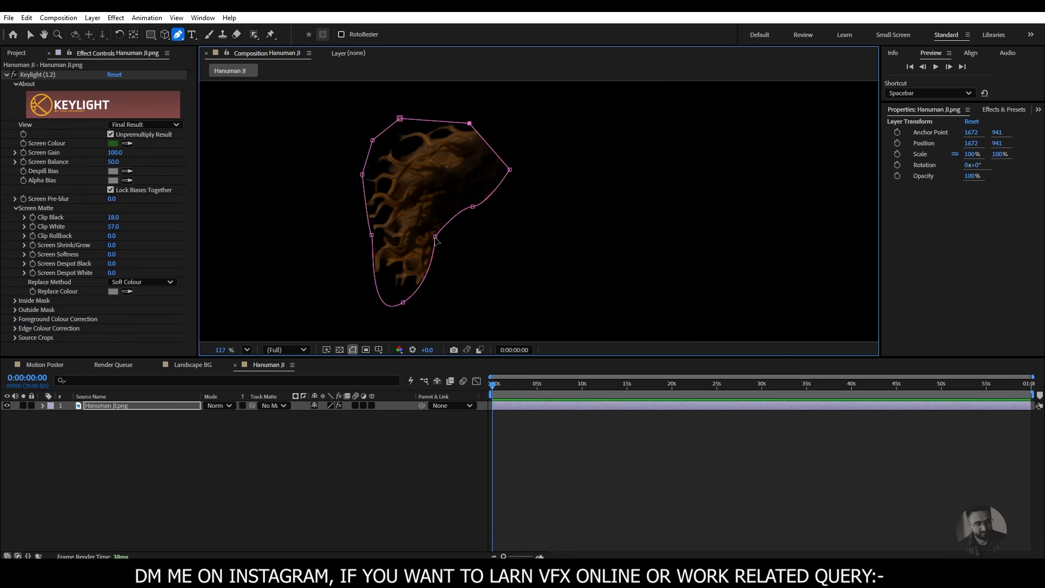
{"action": "left_click", "coordinate": [435, 238]}
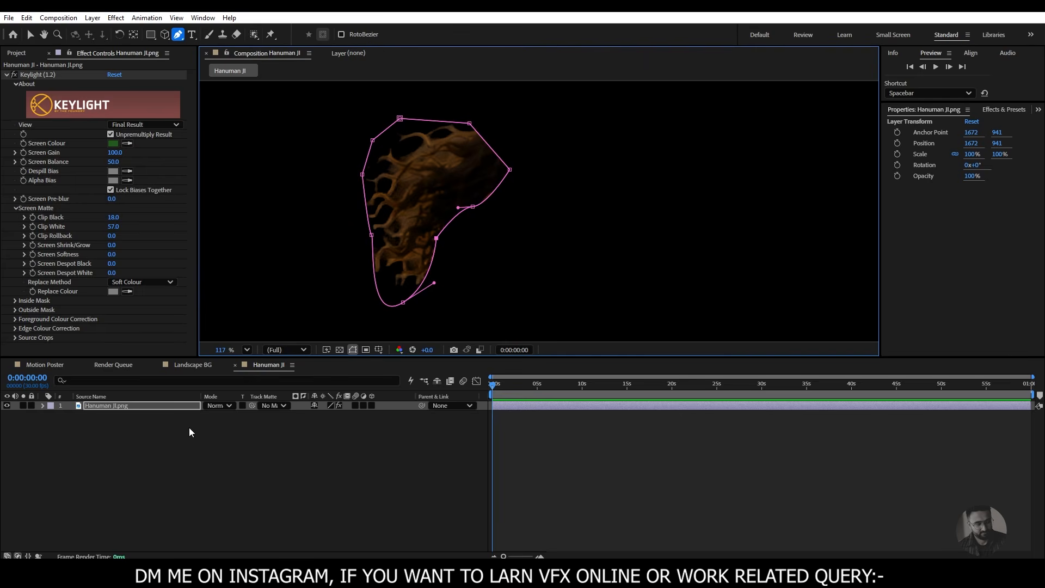
- Set the hair mask's mode on the Hanuman JI.png layer to None
{"action": "left_click", "coordinate": [42, 405]}
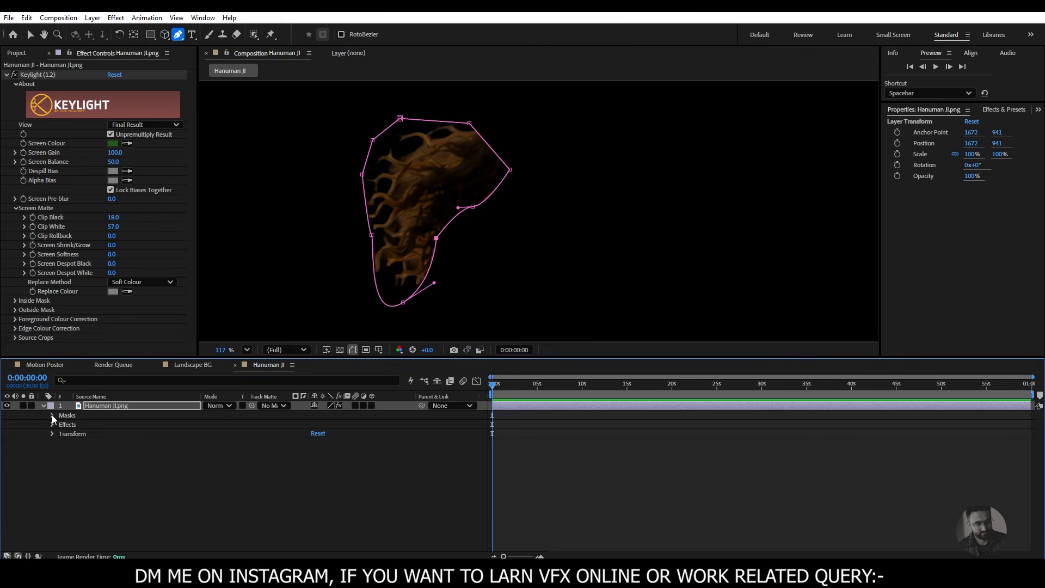
{"action": "left_click", "coordinate": [52, 414]}
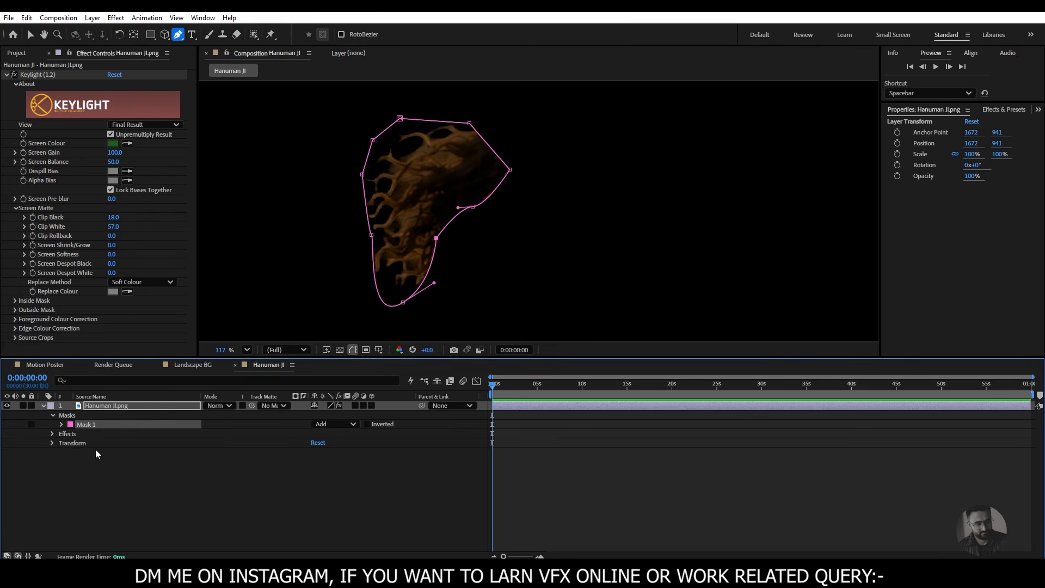
{"action": "left_click", "coordinate": [345, 423]}
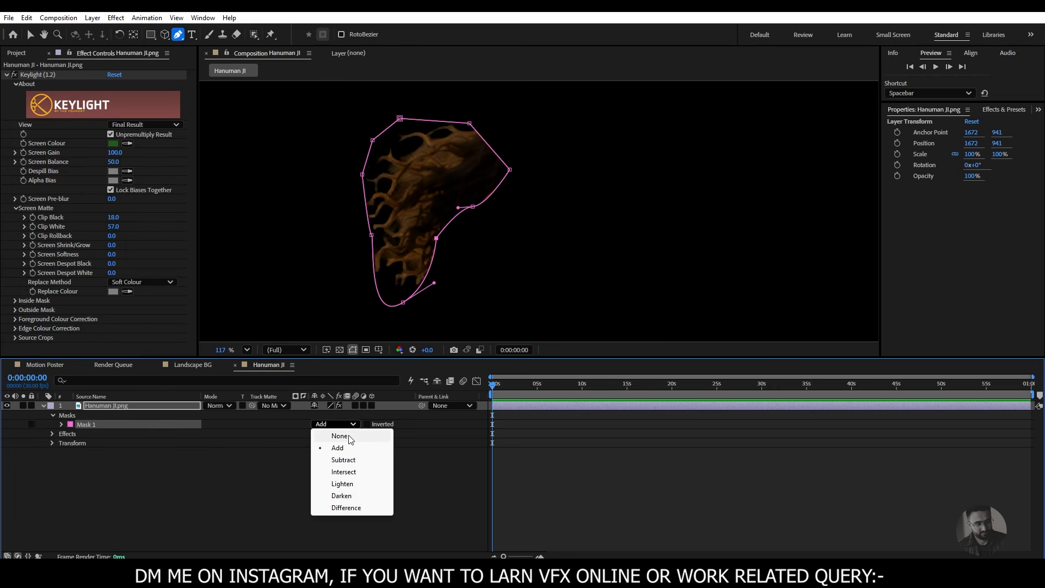
{"action": "left_click", "coordinate": [340, 436]}
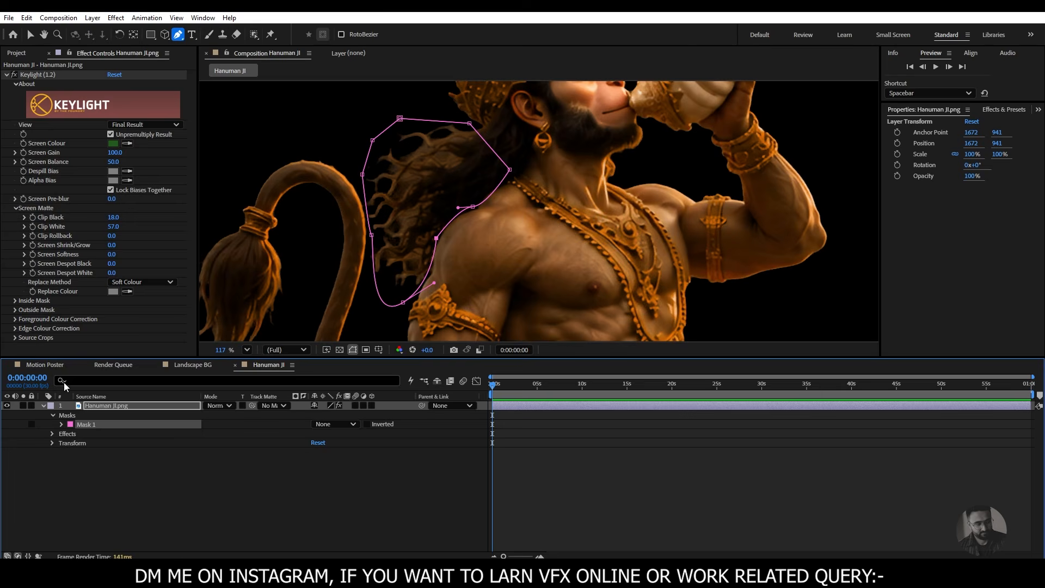
{"action": "left_click", "coordinate": [43, 406]}
- Refine the hair mask near the head by moving its upper point and curving the point beside the neck
{"action": "left_click_drag", "start_coordinate": [428, 215], "coordinate": [443, 196]}
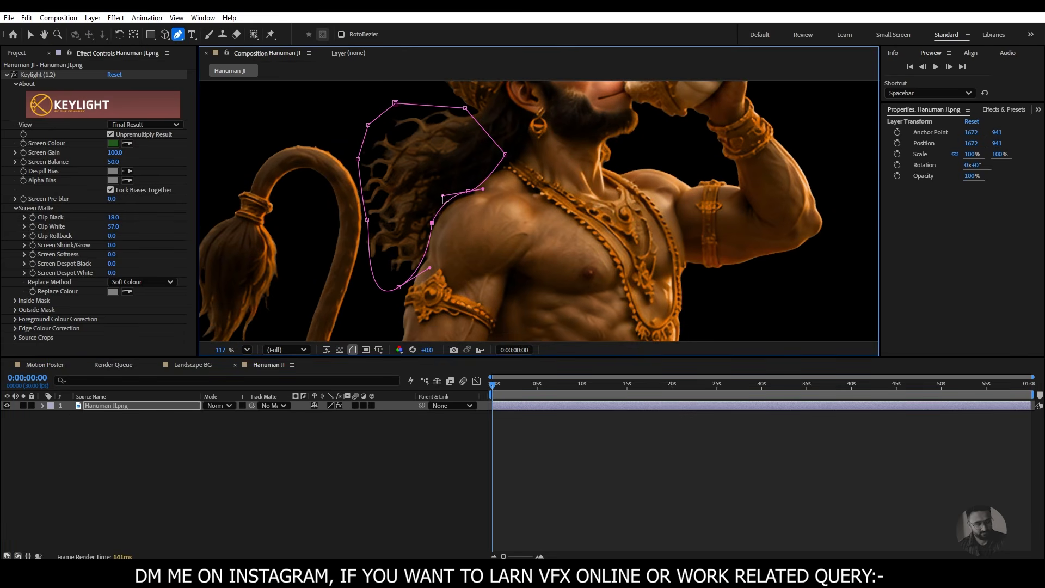
{"action": "key", "text": "Delete"}
{"action": "left_click_drag", "start_coordinate": [464, 108], "coordinate": [472, 111]}
{"action": "left_click_drag", "start_coordinate": [505, 155], "coordinate": [506, 148]}
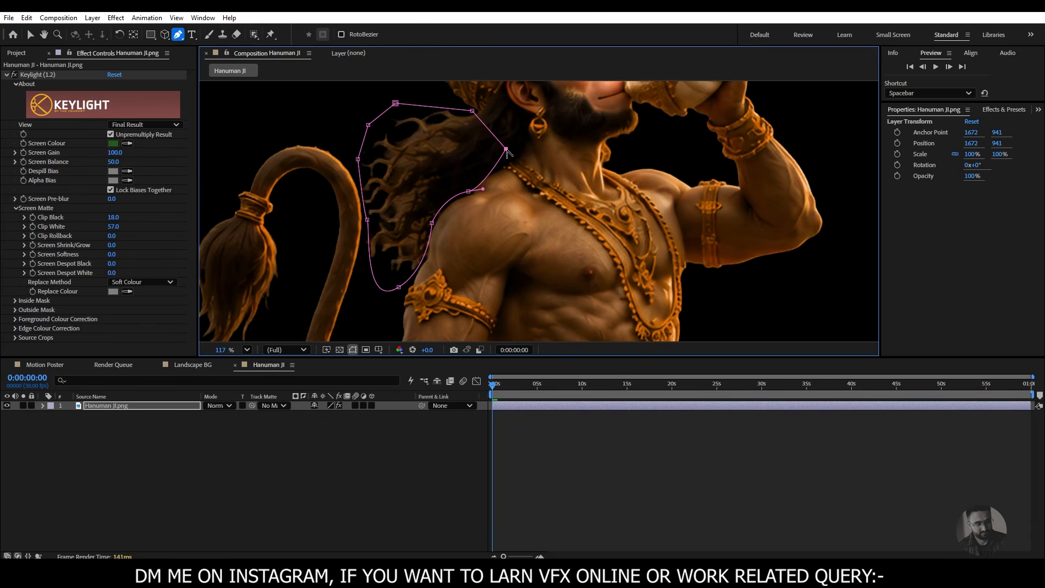
{"action": "left_click_drag", "start_coordinate": [506, 149], "coordinate": [508, 133]}
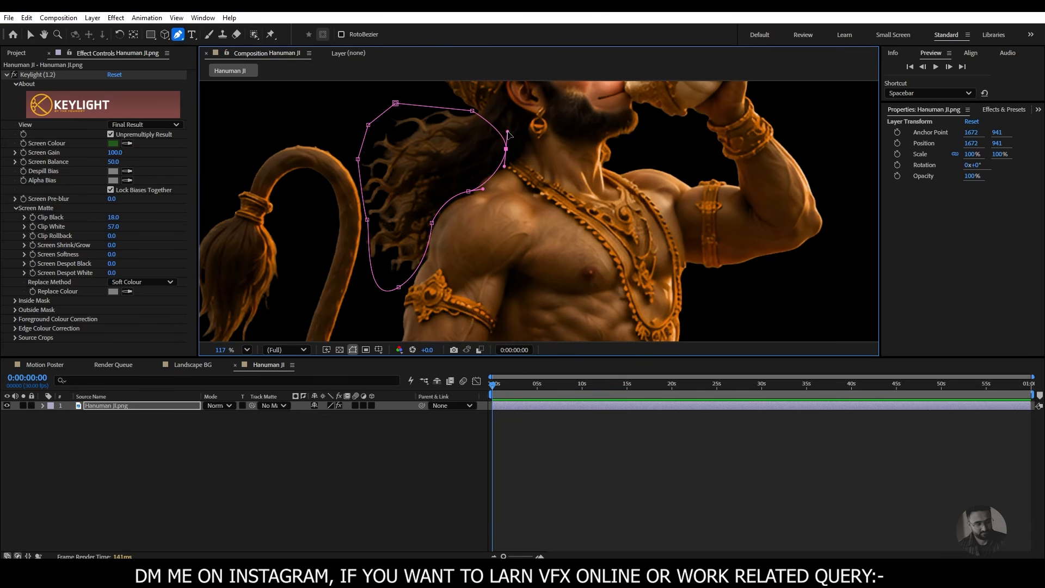
- Start a second Pen tool mask on the Hanuman JI.png layer, curving over the top of the tail tuft just below its gold band
{"action": "left_click_drag", "start_coordinate": [438, 262], "coordinate": [463, 106]}
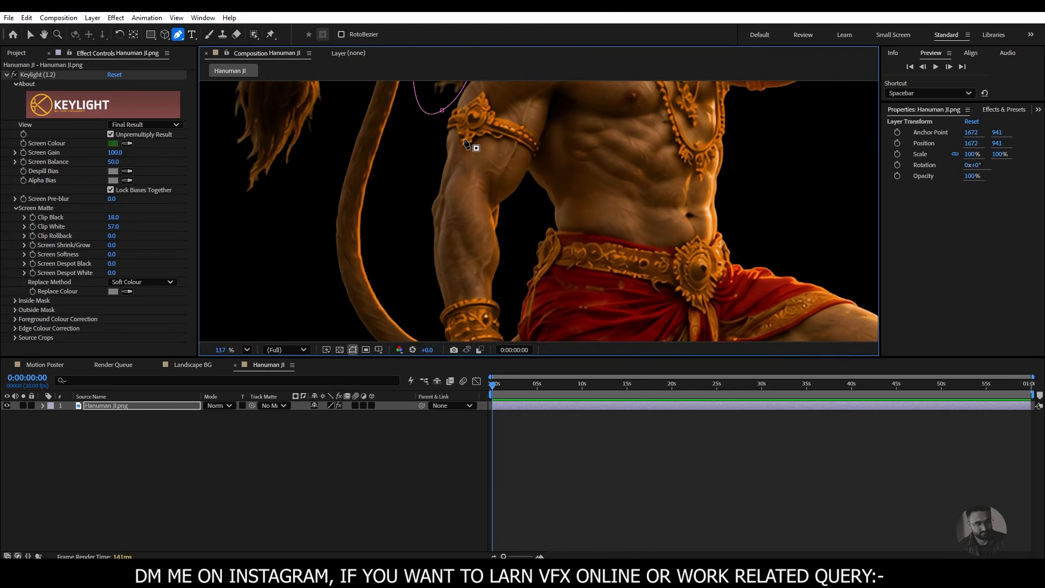
{"action": "left_click_drag", "start_coordinate": [468, 180], "coordinate": [444, 87]}
{"action": "left_click_drag", "start_coordinate": [489, 236], "coordinate": [573, 247]}
{"action": "left_click_drag", "start_coordinate": [505, 182], "coordinate": [557, 339]}
{"action": "left_click_drag", "start_coordinate": [526, 212], "coordinate": [575, 321]}
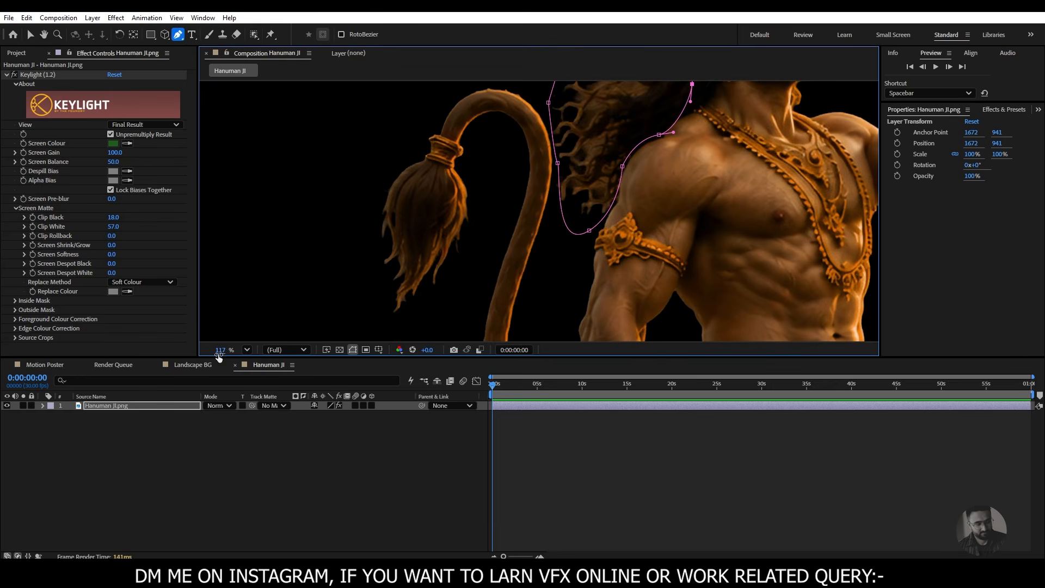
{"action": "left_click_drag", "start_coordinate": [218, 355], "coordinate": [193, 356]}
{"action": "left_click_drag", "start_coordinate": [483, 282], "coordinate": [420, 196]}
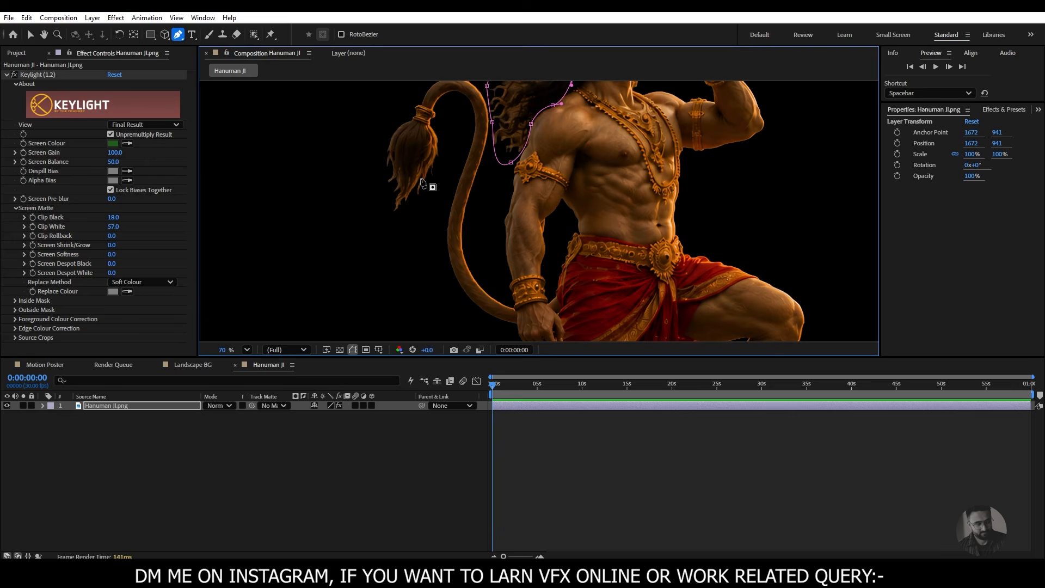
{"action": "left_click", "coordinate": [128, 404]}
{"action": "left_click_drag", "start_coordinate": [434, 207], "coordinate": [396, 256]}
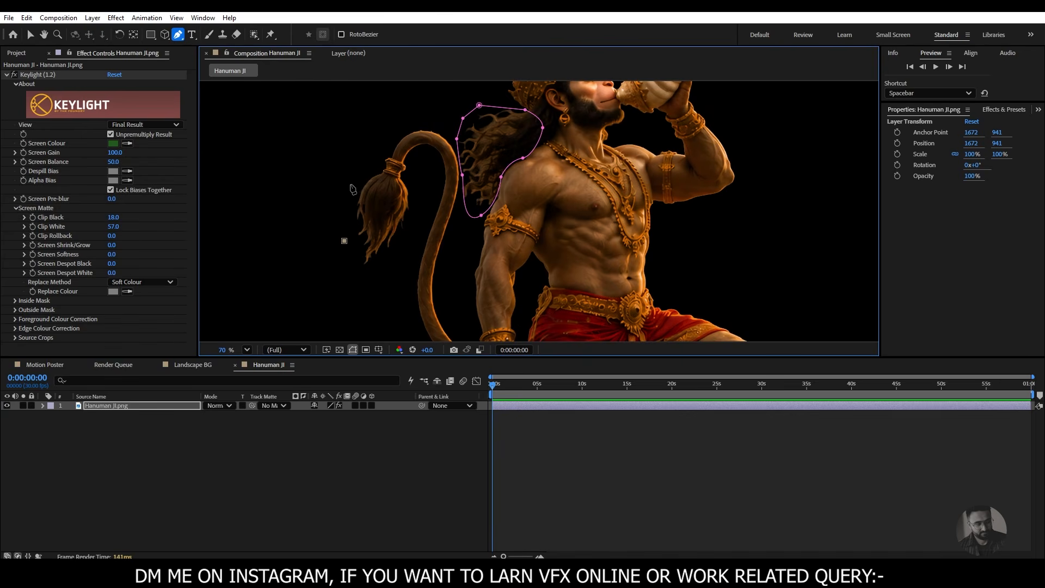
{"action": "scroll", "coordinate": [350, 179], "scroll_direction": "up", "scroll_amount": 1}
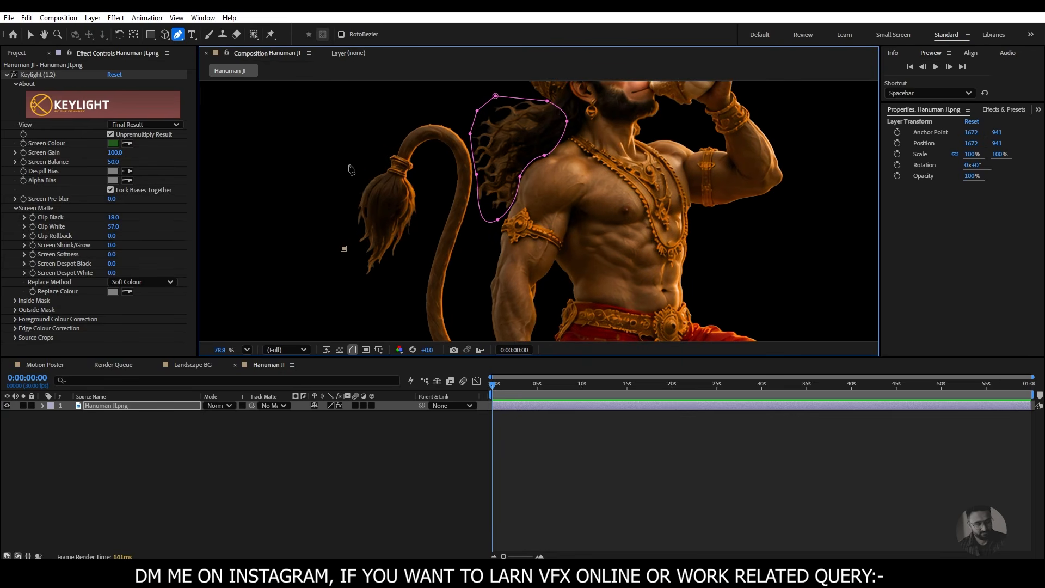
{"action": "left_click_drag", "start_coordinate": [355, 174], "coordinate": [419, 181]}
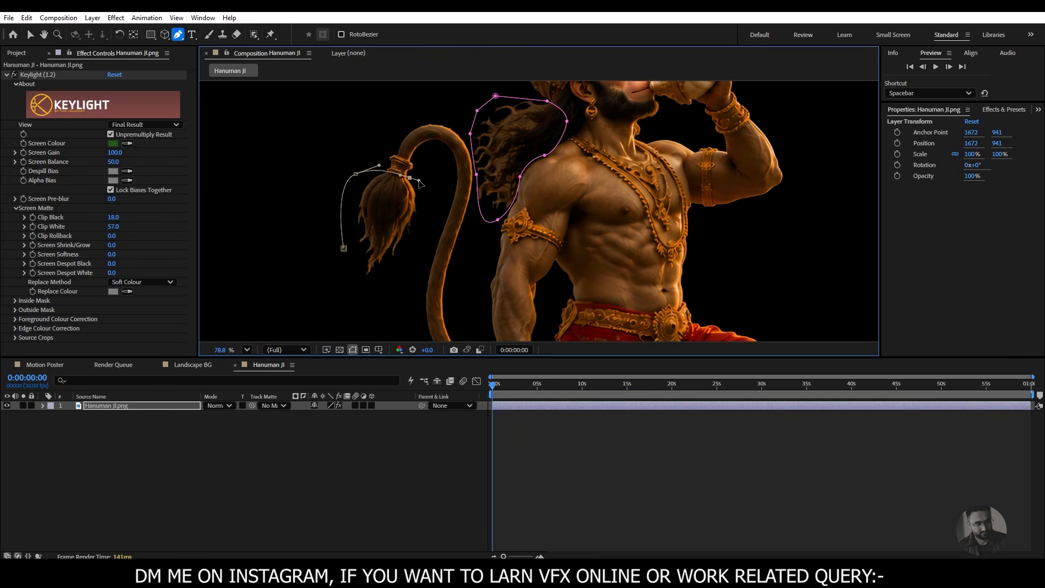
- Continue the tuft mask down around its lower hair tips and close it at the starting point
{"action": "left_click", "coordinate": [423, 223]}
{"action": "left_click", "coordinate": [396, 281]}
{"action": "left_click_drag", "start_coordinate": [369, 296], "coordinate": [363, 293]}
{"action": "left_click", "coordinate": [343, 248]}
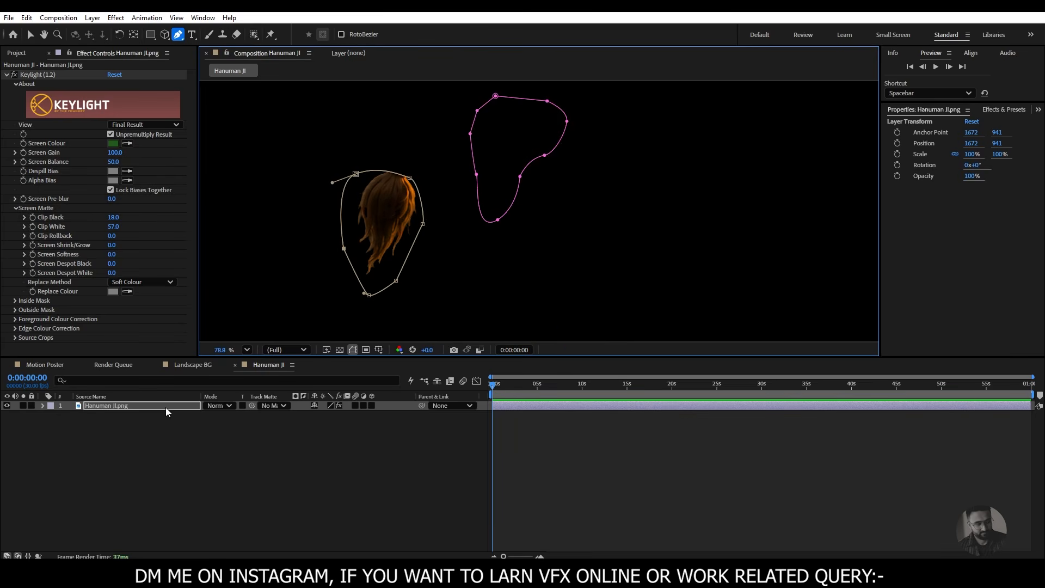
- Set the tail tuft mask's mode to None
{"action": "left_click", "coordinate": [43, 405]}
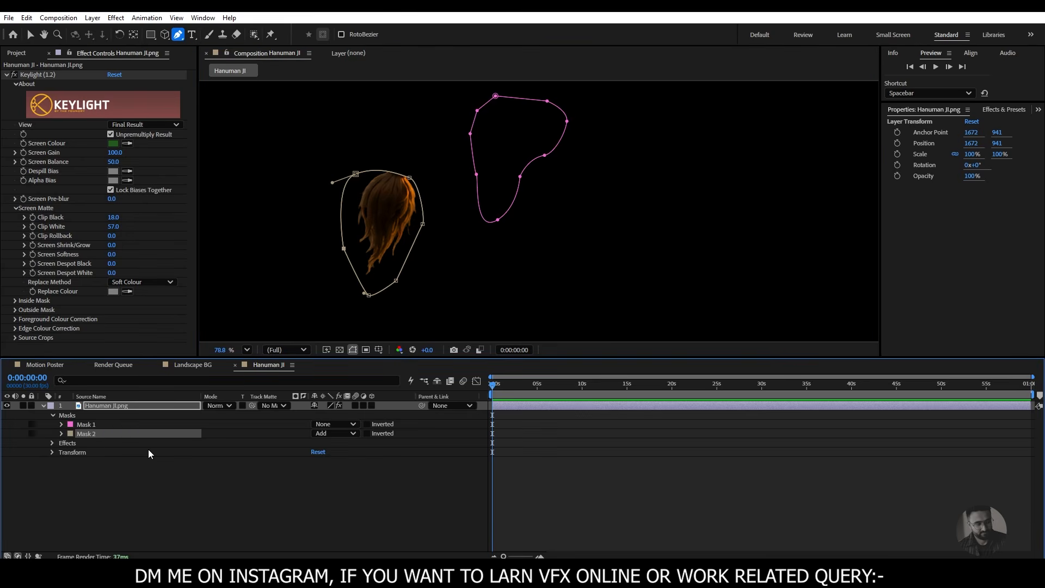
{"action": "left_click", "coordinate": [321, 433]}
{"action": "left_click", "coordinate": [332, 444]}
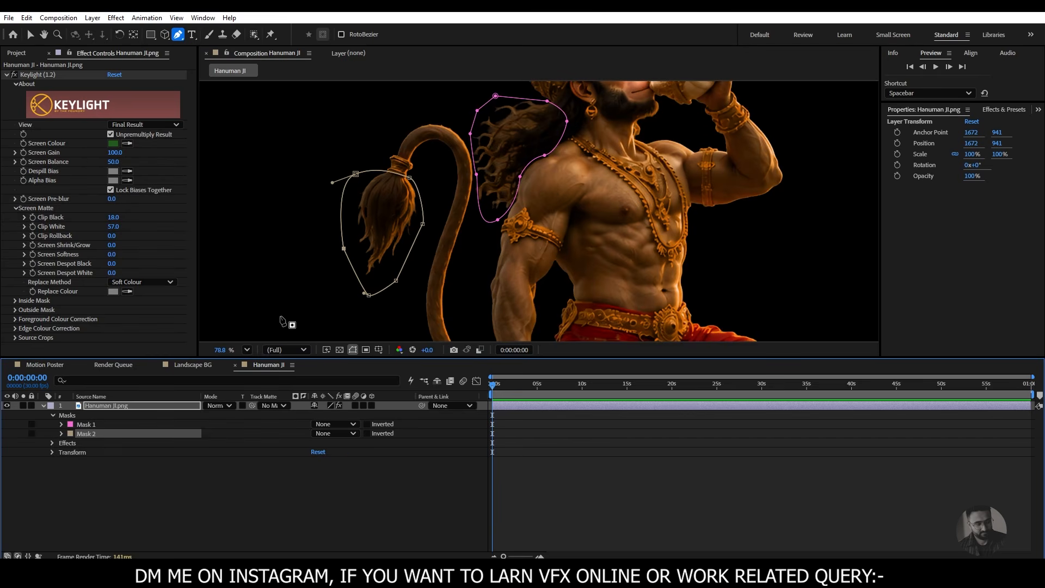
{"action": "left_click", "coordinate": [43, 406]}
- Start a third mask for the tail, curving beneath the gold band and running down between the tuft and the tail shaft
{"action": "left_click_drag", "start_coordinate": [358, 279], "coordinate": [335, 313]}
{"action": "left_click", "coordinate": [354, 178]}
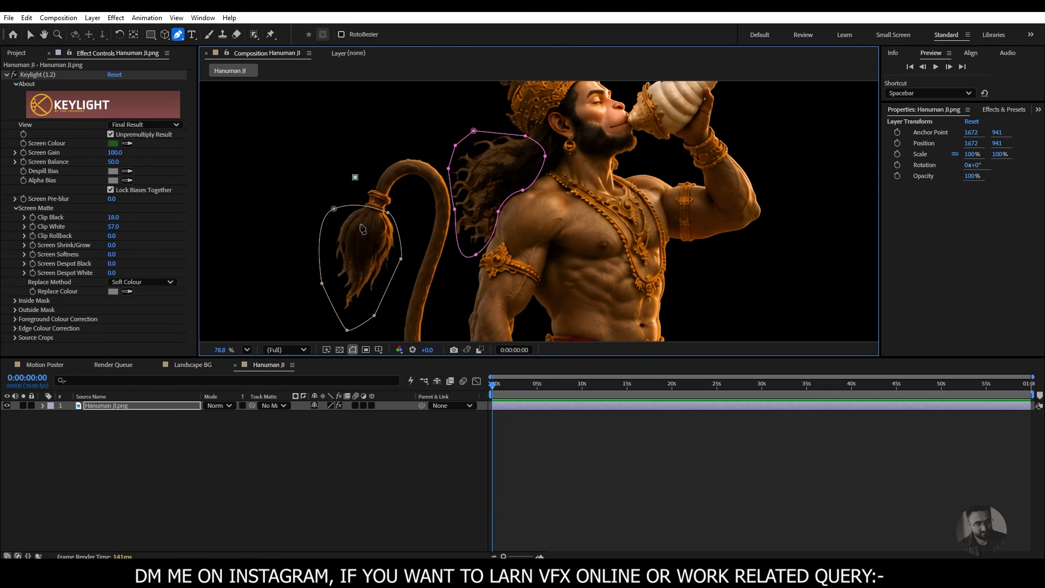
{"action": "left_click_drag", "start_coordinate": [389, 217], "coordinate": [420, 216]}
{"action": "left_click", "coordinate": [412, 189]}
{"action": "left_click", "coordinate": [428, 200]}
{"action": "left_click", "coordinate": [404, 286]}
- Continue the tail mask around the outside of the lower bend with a curved point, ending beside the hand at the wrist
{"action": "key", "text": "space"}
{"action": "left_click_drag", "start_coordinate": [405, 309], "coordinate": [401, 170]}
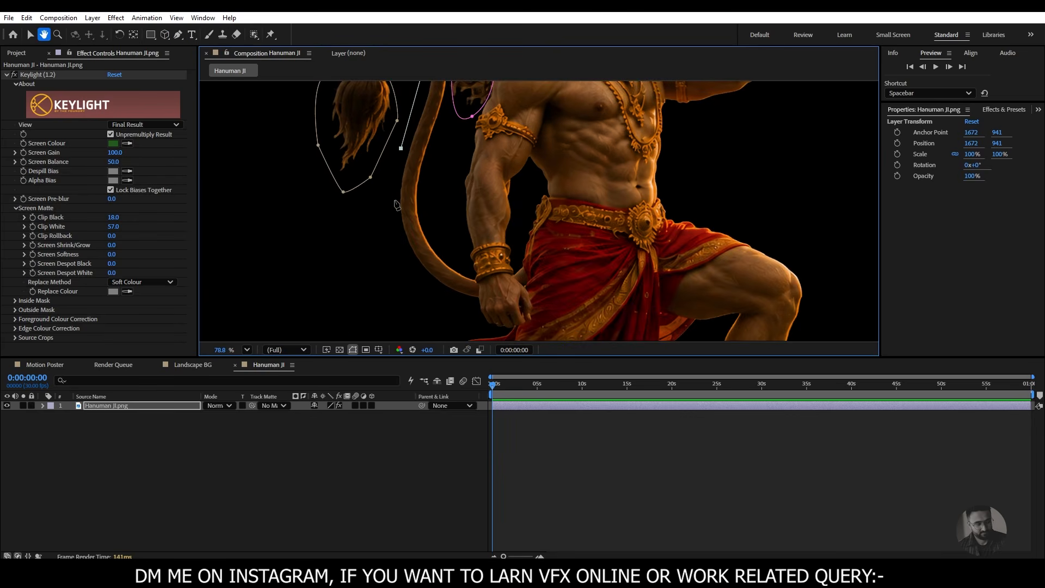
{"action": "left_click_drag", "start_coordinate": [394, 261], "coordinate": [421, 284]}
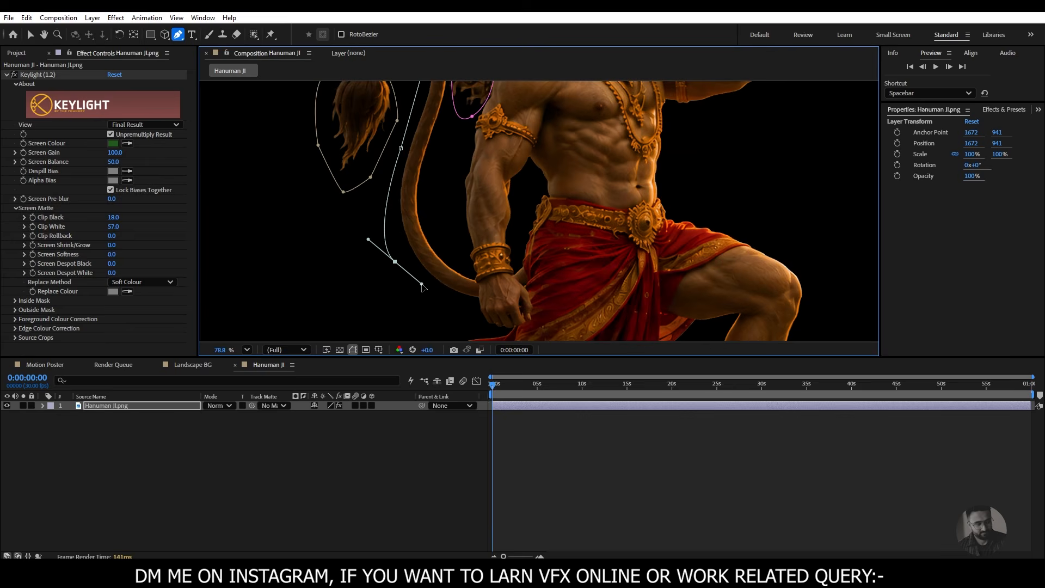
{"action": "left_click", "coordinate": [471, 311]}
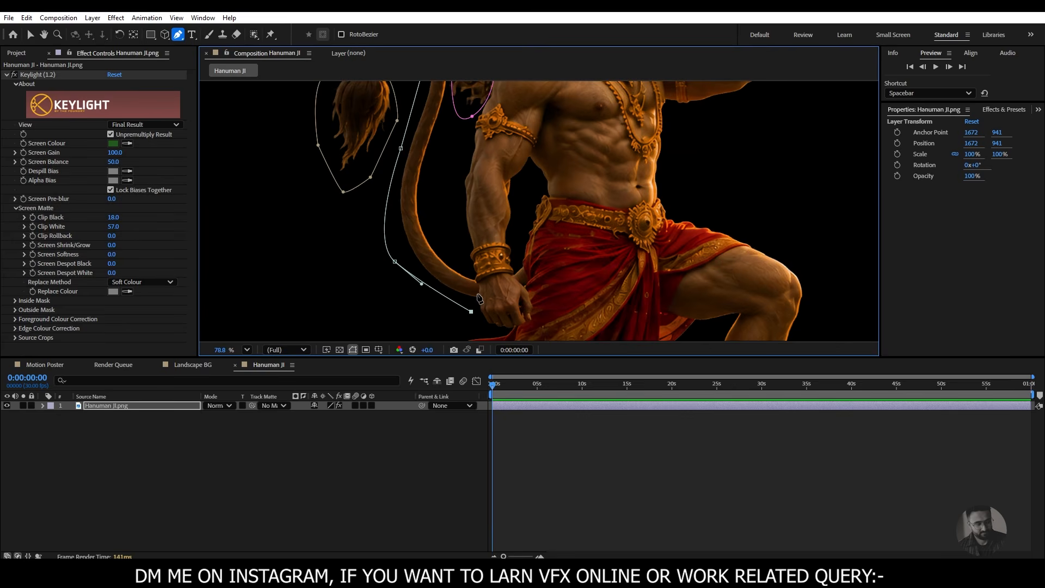
{"action": "left_click", "coordinate": [477, 294]}
- Bring the tail mask back up through the gap between the tail and the arm
{"action": "left_click_drag", "start_coordinate": [470, 217], "coordinate": [440, 328]}
{"action": "scroll", "coordinate": [422, 249], "scroll_direction": "up", "scroll_amount": 1}
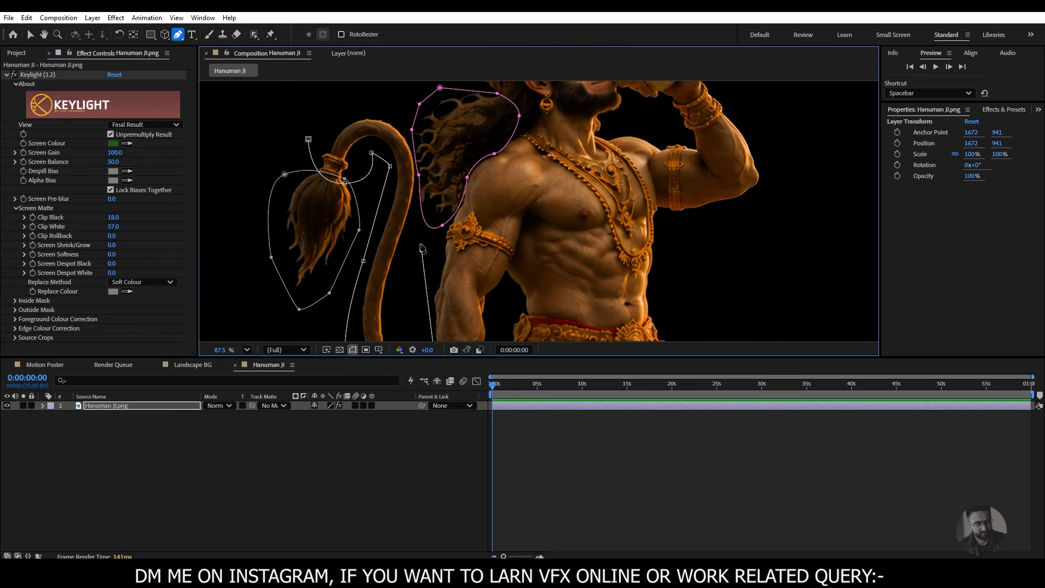
{"action": "scroll", "coordinate": [422, 249], "scroll_direction": "down", "scroll_amount": 1}
{"action": "left_click_drag", "start_coordinate": [422, 248], "coordinate": [479, 174]}
{"action": "left_click", "coordinate": [466, 264]}
{"action": "left_click", "coordinate": [468, 191]}
- Extend the tail mask upward through the narrow gap between the tail and the flowing hair
{"action": "scroll", "coordinate": [480, 161], "scroll_direction": "down", "scroll_amount": 1}
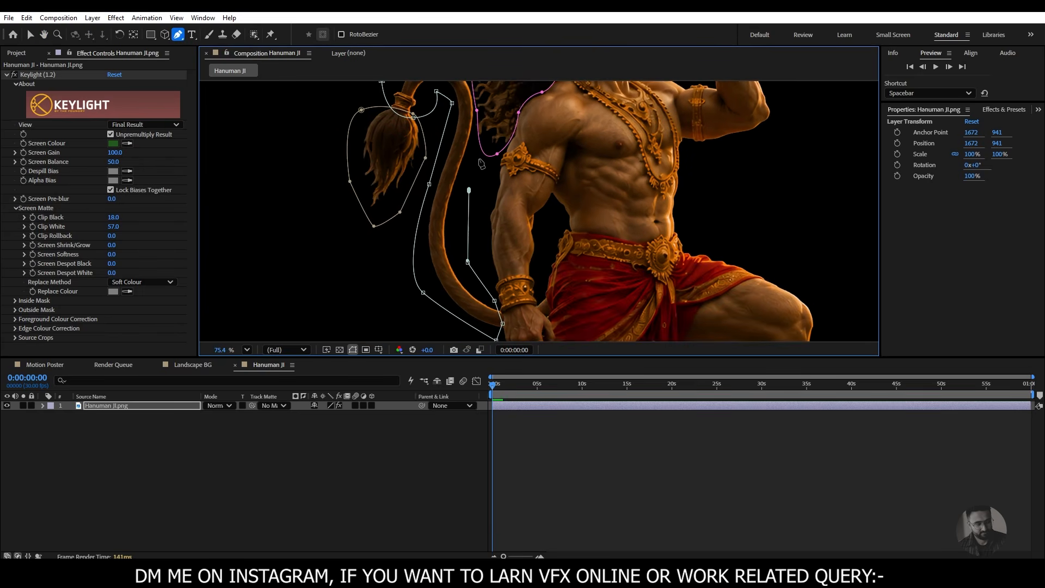
{"action": "scroll", "coordinate": [479, 114], "scroll_direction": "up", "scroll_amount": 3}
{"action": "left_click_drag", "start_coordinate": [478, 109], "coordinate": [455, 210]}
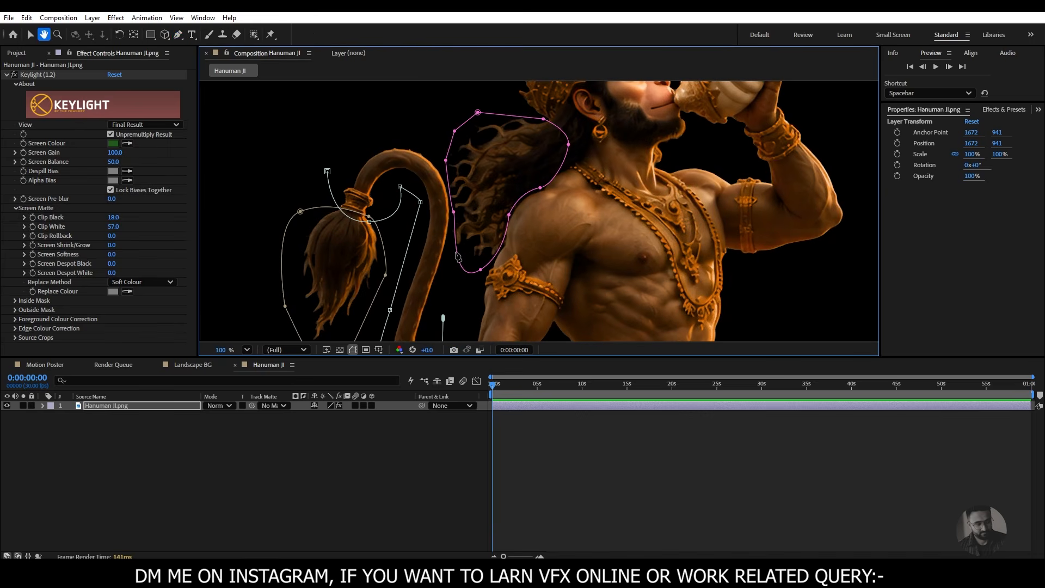
{"action": "left_click", "coordinate": [452, 218]}
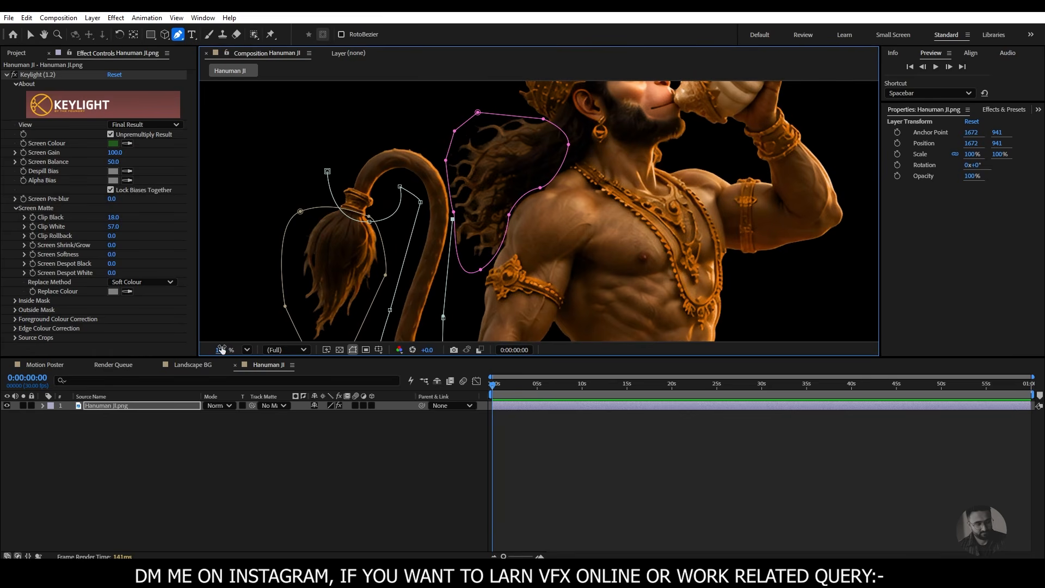
{"action": "scroll", "coordinate": [465, 207], "scroll_direction": "up", "scroll_amount": 3}
{"action": "left_click_drag", "start_coordinate": [456, 289], "coordinate": [360, 282]}
{"action": "left_click_drag", "start_coordinate": [331, 174], "coordinate": [386, 273]}
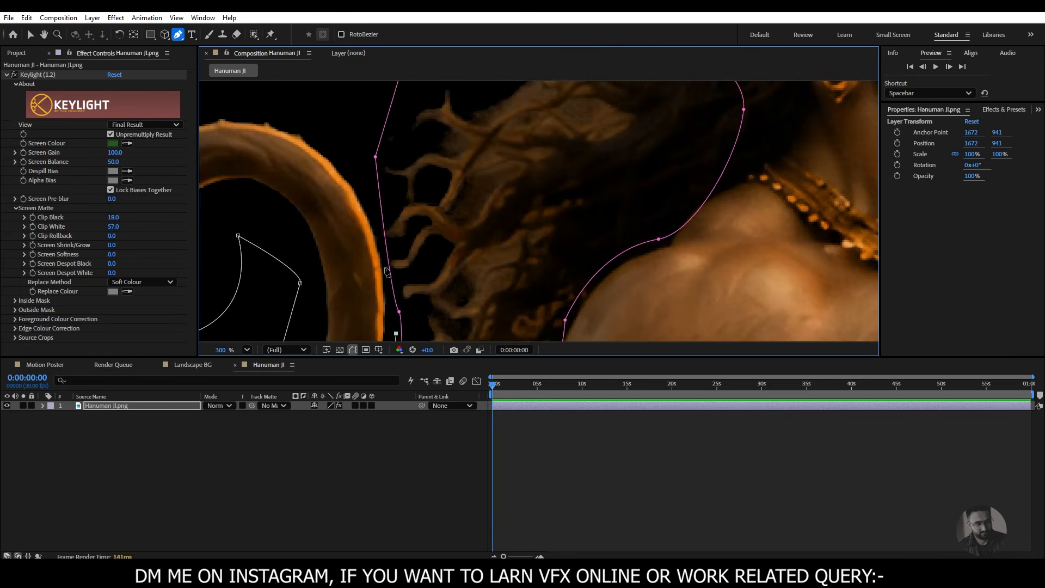
{"action": "scroll", "coordinate": [381, 248], "scroll_direction": "up", "scroll_amount": 3}
{"action": "left_click", "coordinate": [381, 244]}
{"action": "left_click_drag", "start_coordinate": [360, 215], "coordinate": [436, 391]}
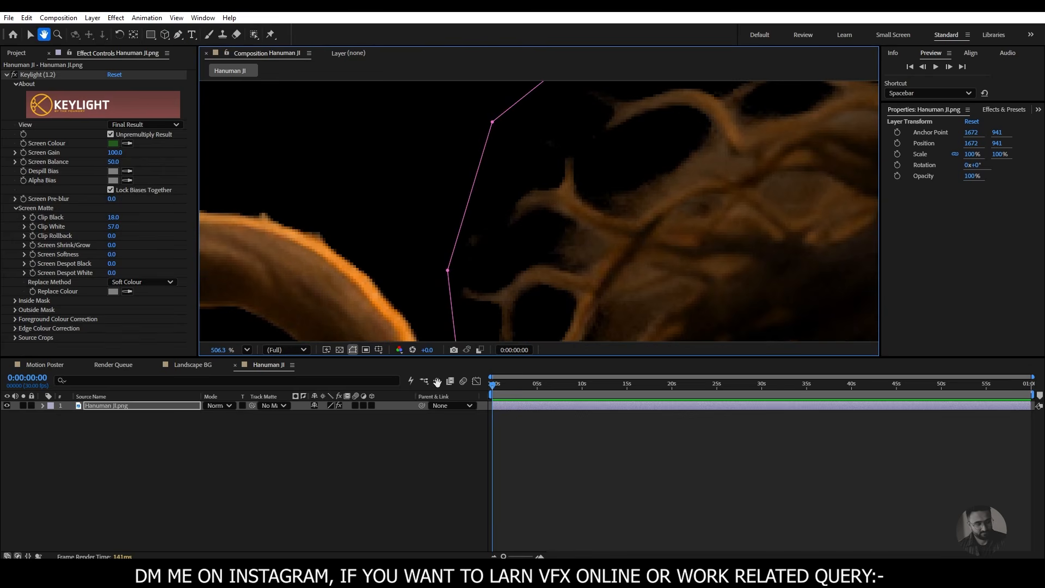
{"action": "left_click", "coordinate": [376, 194]}
- Take the tail mask over the top of the tail's curl and close it at its starting point
{"action": "left_click_drag", "start_coordinate": [220, 352], "coordinate": [125, 352]}
{"action": "left_click_drag", "start_coordinate": [457, 223], "coordinate": [528, 204]}
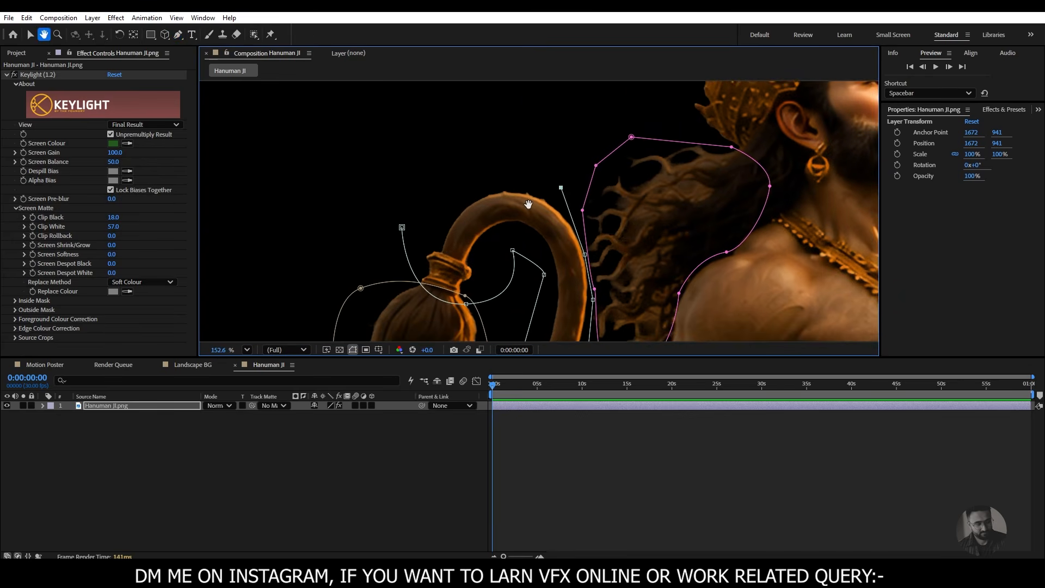
{"action": "left_click", "coordinate": [477, 154]}
{"action": "left_click", "coordinate": [402, 227]}
{"action": "left_click_drag", "start_coordinate": [403, 227], "coordinate": [424, 140]}
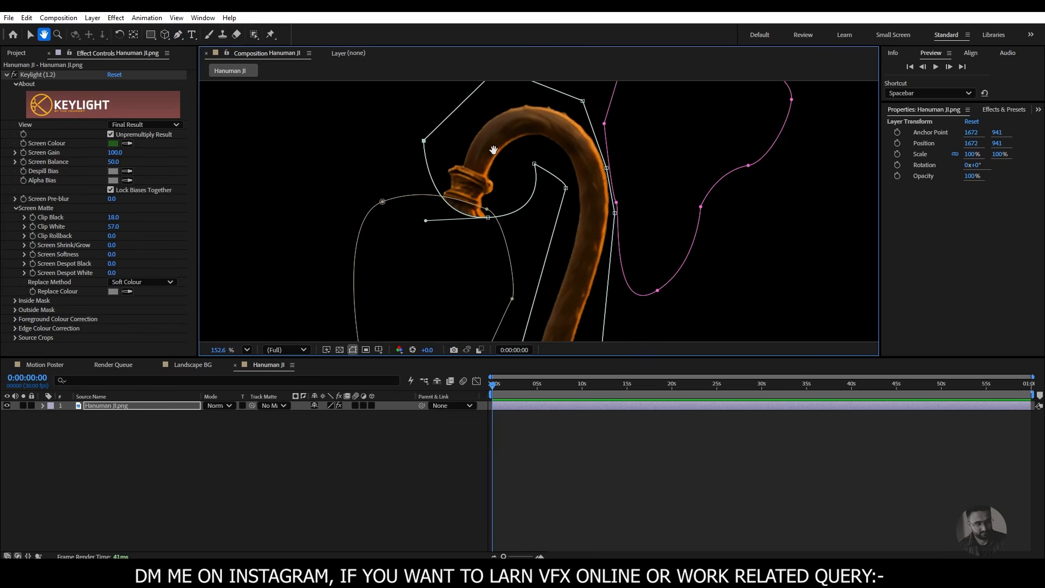
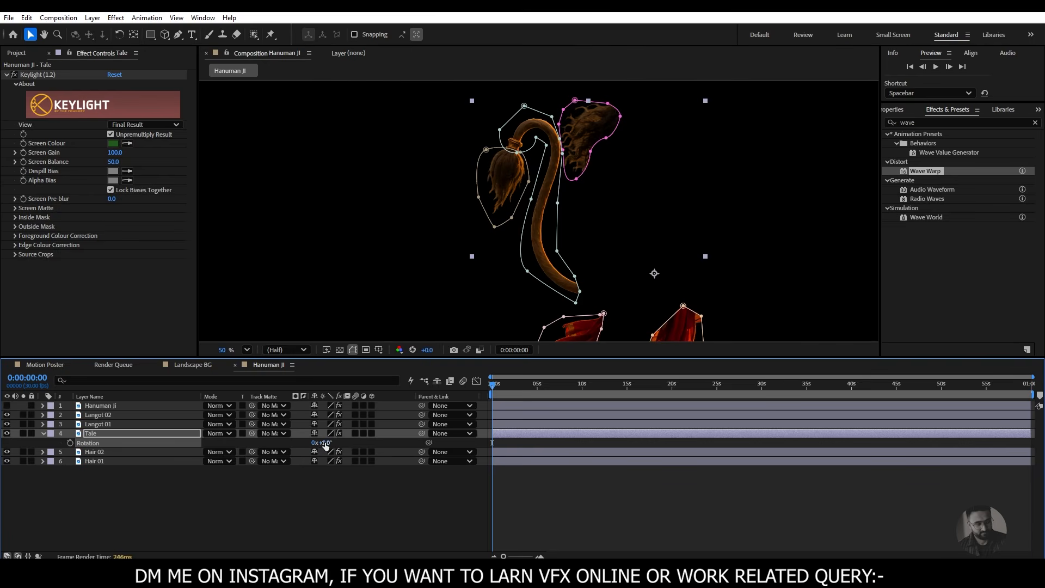
- Undo the last rotation change and move the Tale layer's anchor point to the base of the tail
{"action": "key", "text": "ctrl+z"}
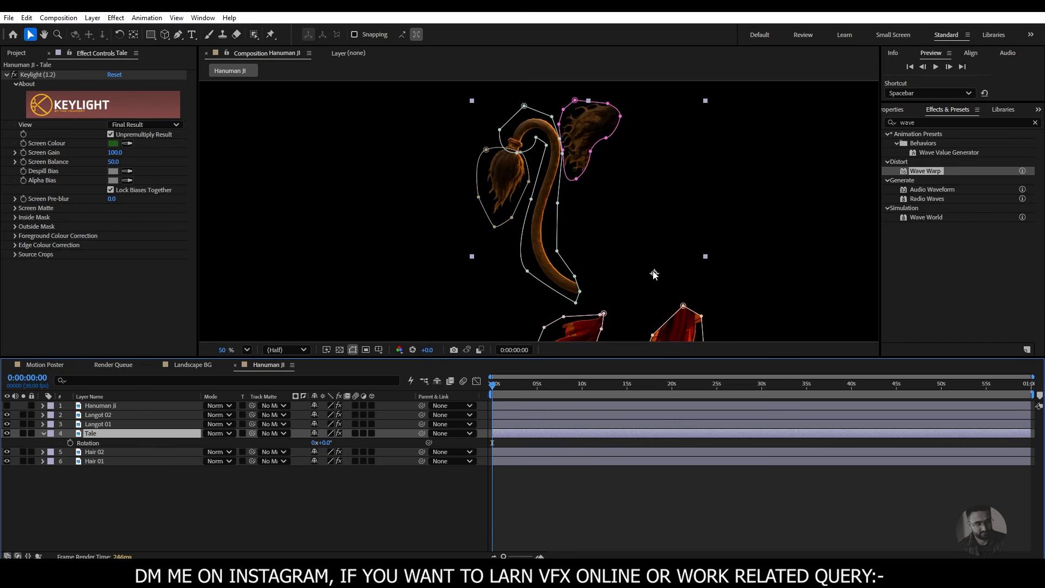
{"action": "left_click", "coordinate": [134, 35]}
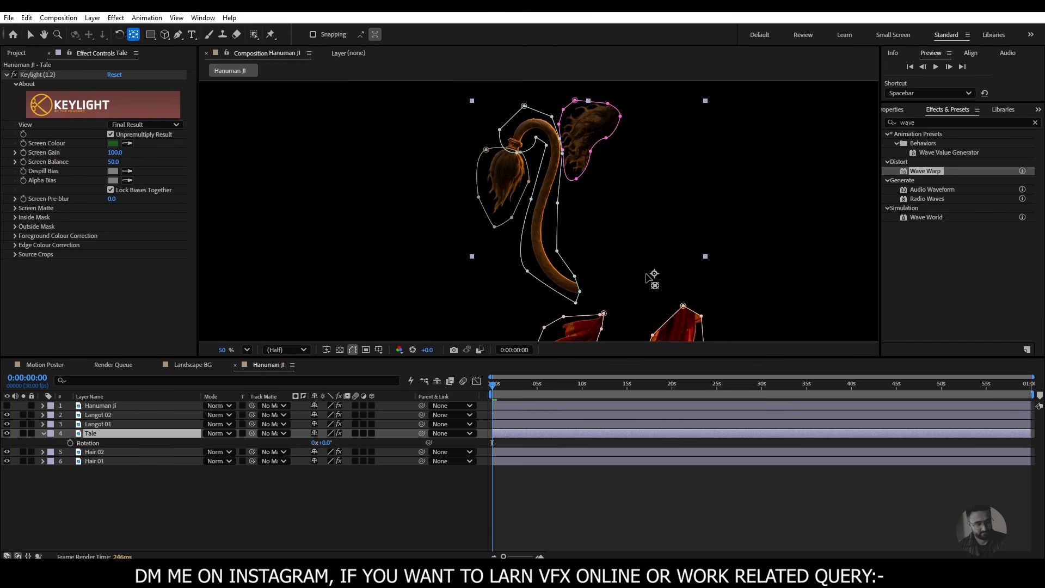
{"action": "left_click_drag", "start_coordinate": [656, 277], "coordinate": [576, 289]}
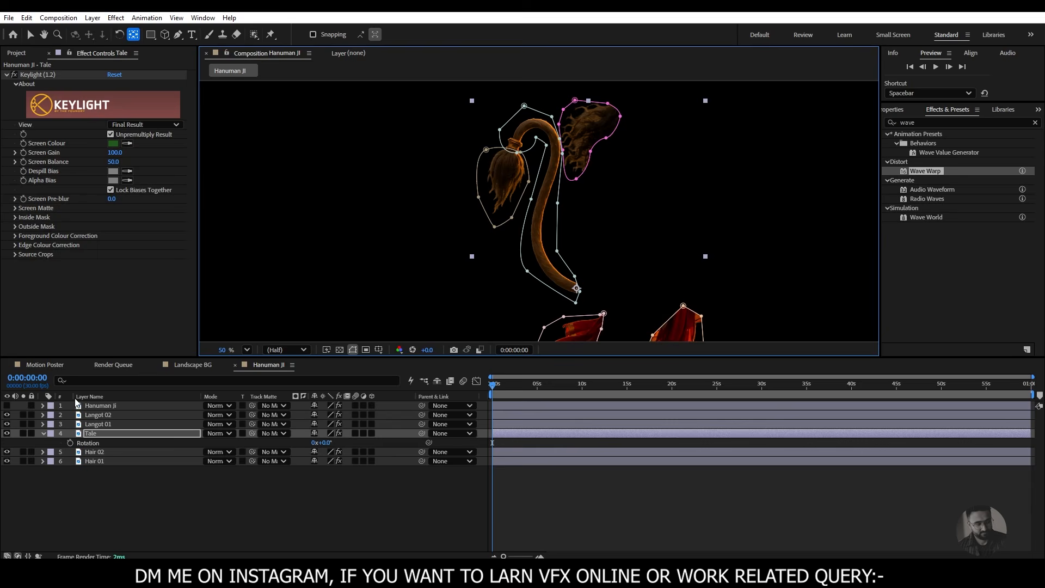
- Hide the mask outlines and try rotating the tail about its base, undoing the trial rotation
{"action": "left_click_drag", "start_coordinate": [325, 442], "coordinate": [325, 441]}
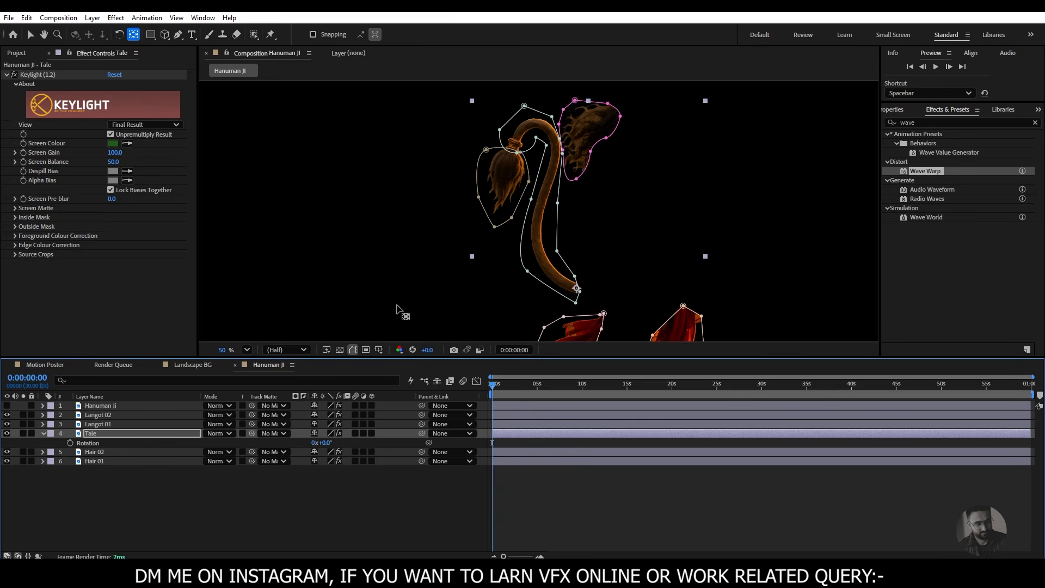
{"action": "left_click", "coordinate": [353, 349]}
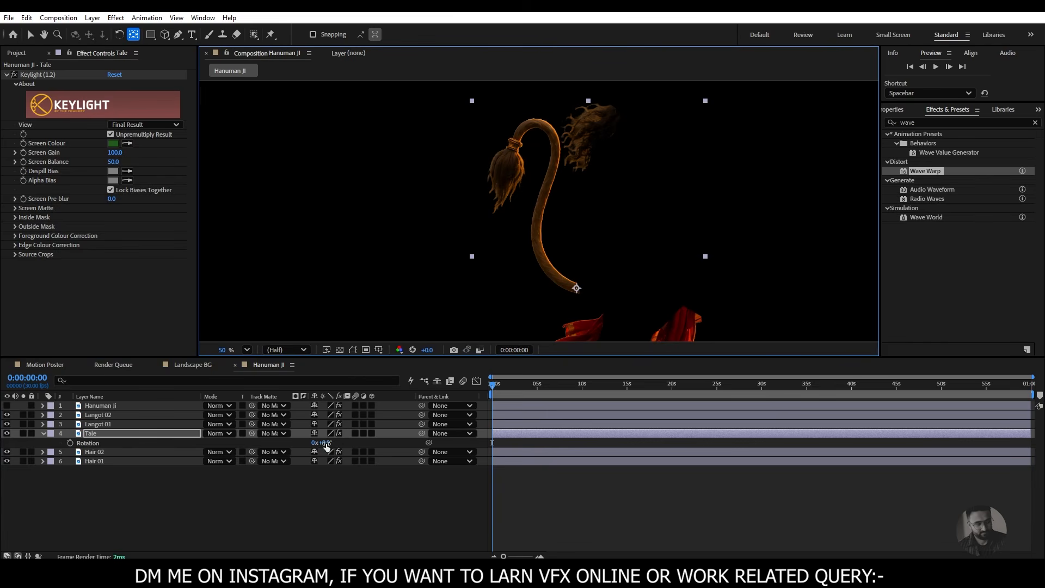
{"action": "left_click_drag", "start_coordinate": [327, 446], "coordinate": [338, 449]}
{"action": "key", "text": "ctrl+z"}
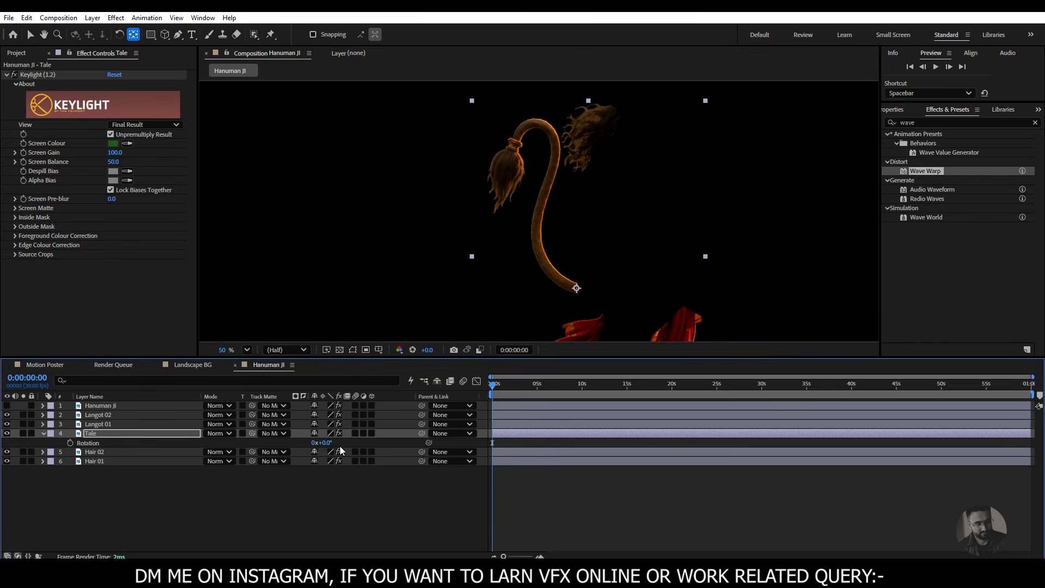
- Enable Rotation animation on the Tale layer and add 0° keyframes at 0, 1 and 2 seconds
{"action": "left_click", "coordinate": [71, 443]}
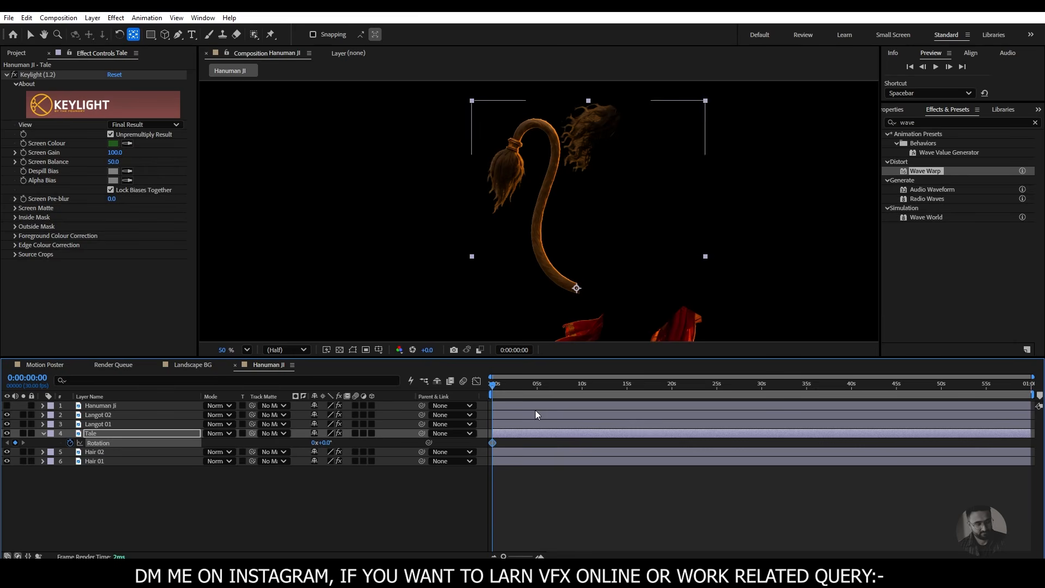
{"action": "scroll", "coordinate": [529, 434], "scroll_direction": "up", "scroll_amount": 5}
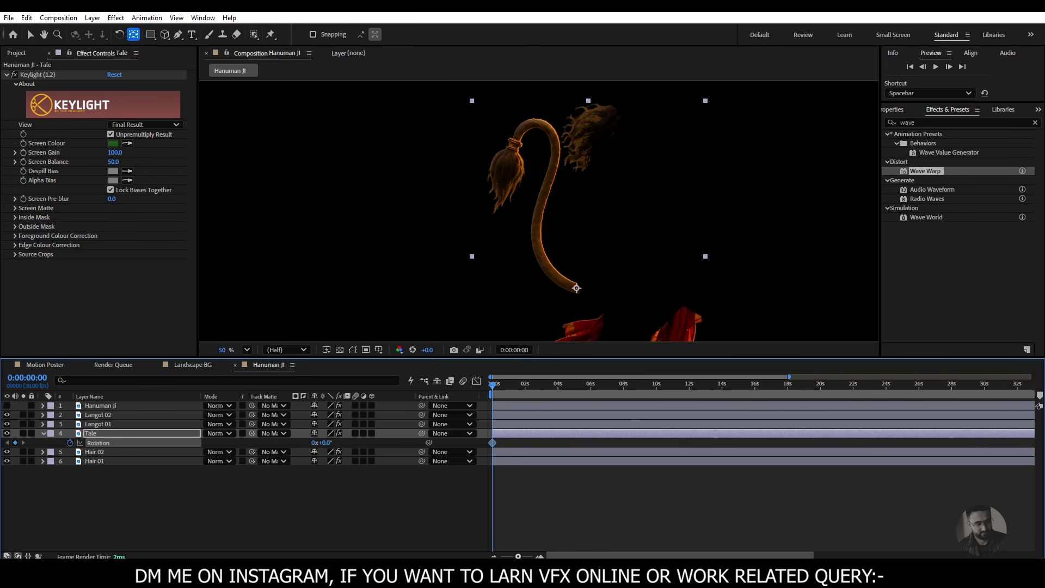
{"action": "left_click_drag", "start_coordinate": [494, 387], "coordinate": [518, 394]}
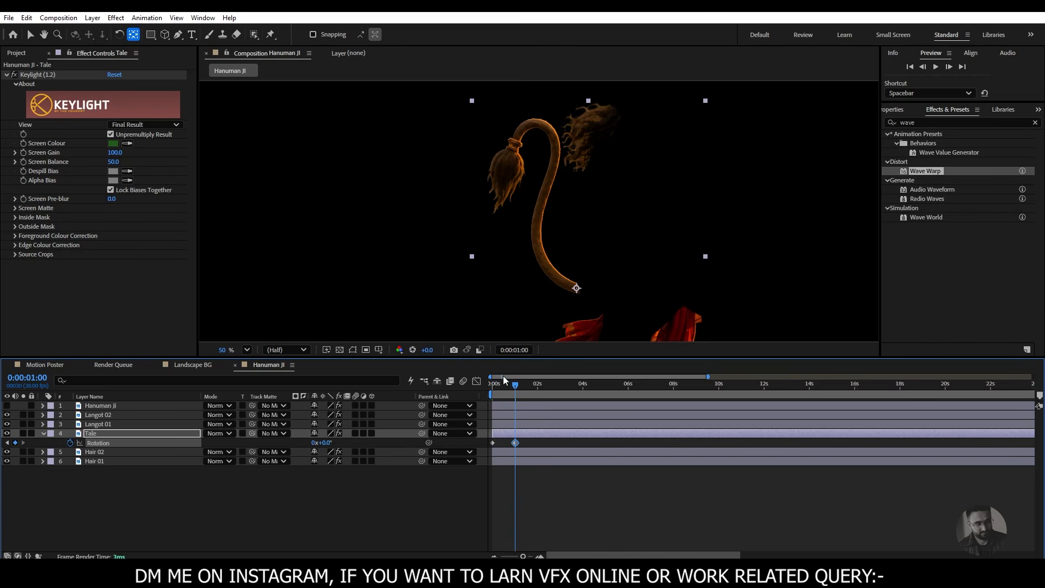
{"action": "left_click_drag", "start_coordinate": [525, 387], "coordinate": [538, 387]}
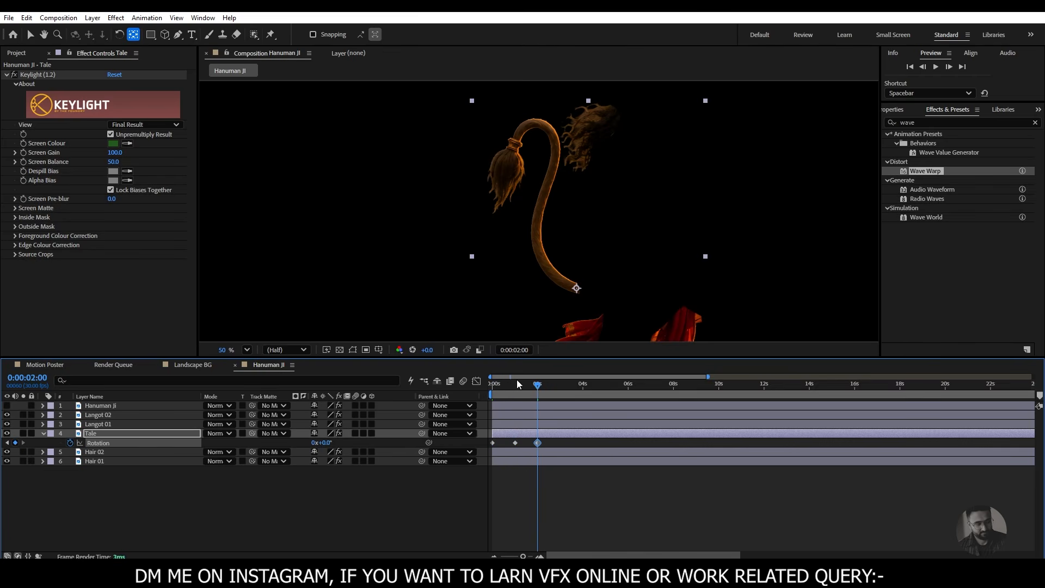
- Set the Tale layer's Rotation to 2° on the middle keyframe at 1 second
{"action": "left_click_drag", "start_coordinate": [517, 384], "coordinate": [488, 396]}
{"action": "left_click_drag", "start_coordinate": [495, 389], "coordinate": [512, 387]}
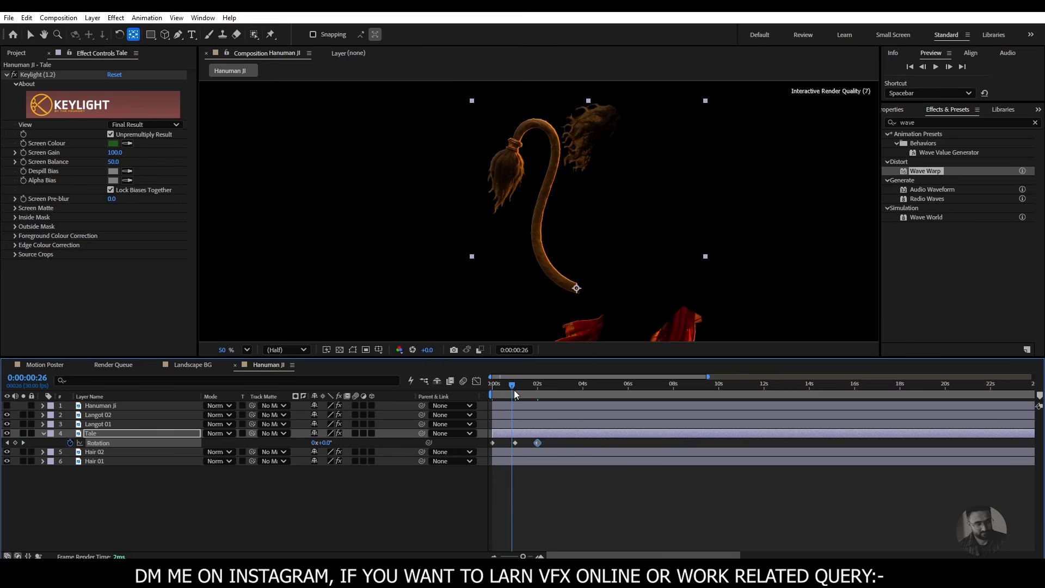
{"action": "left_click", "coordinate": [23, 442]}
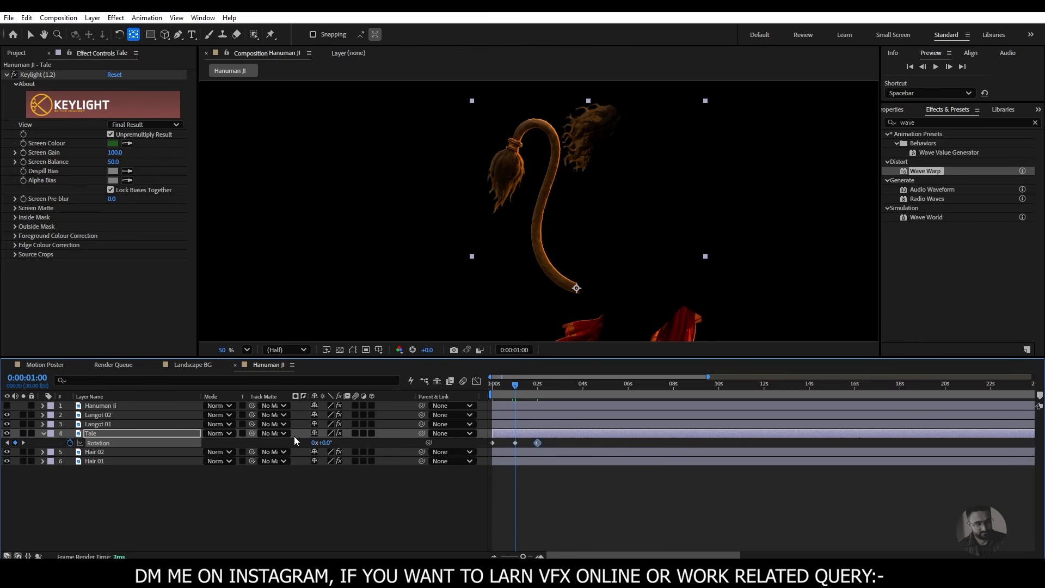
{"action": "left_click", "coordinate": [326, 443]}
{"action": "key", "text": "Return"}
{"action": "left_click", "coordinate": [325, 442]}
{"action": "type", "text": "2"}
{"action": "key", "text": "Return"}
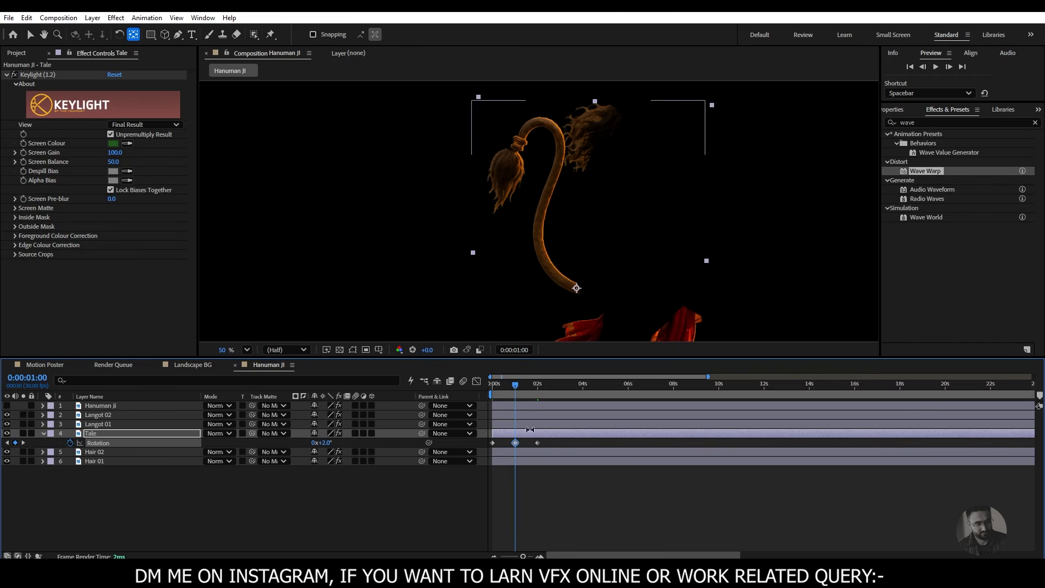
- Preview the tail's swing from the start of the composition
{"action": "left_click_drag", "start_coordinate": [517, 387], "coordinate": [494, 386]}
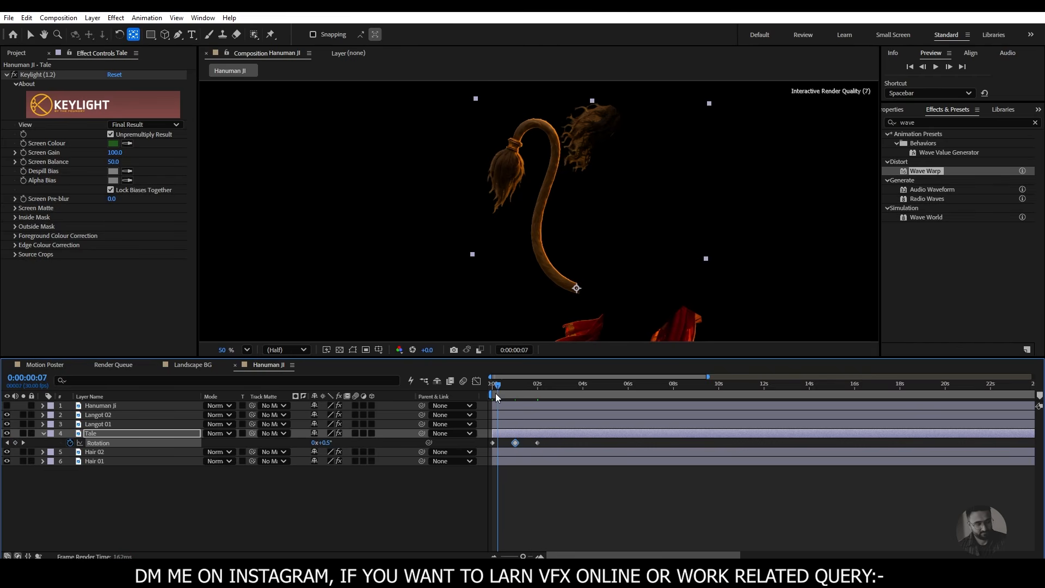
{"action": "key", "text": "space"}
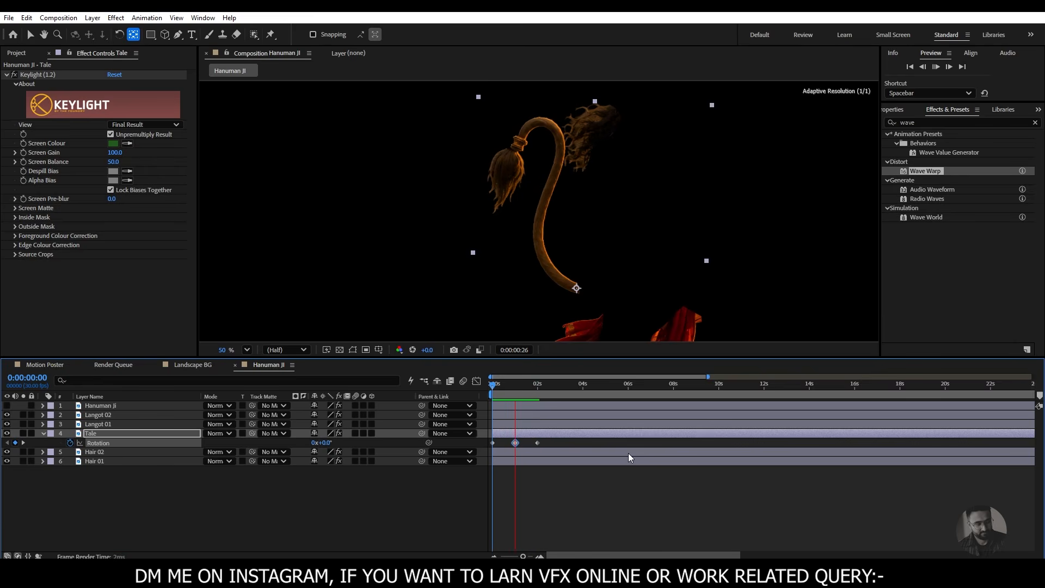
{"action": "key", "text": "space"}
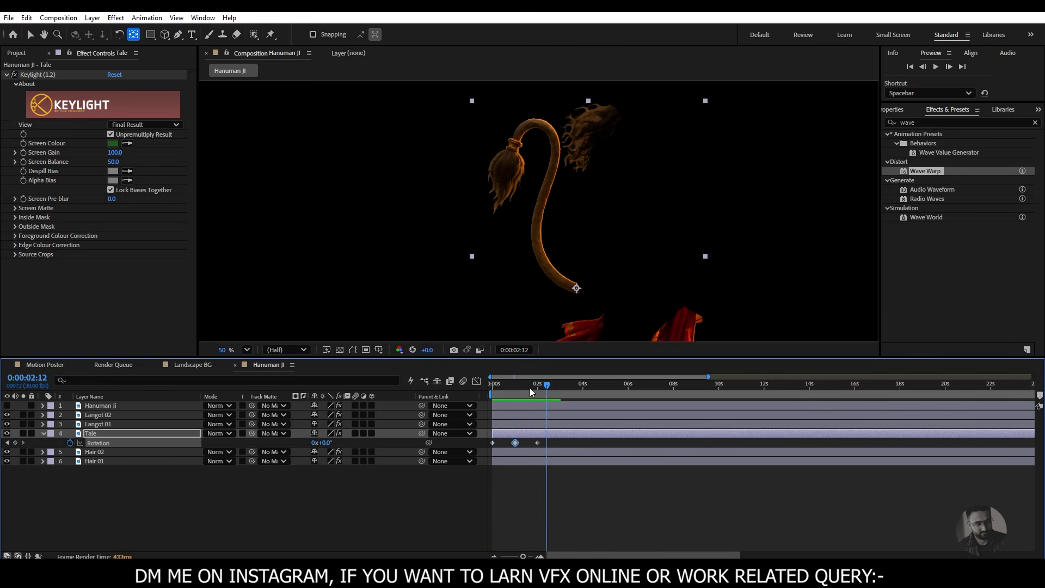
{"action": "left_click_drag", "start_coordinate": [530, 389], "coordinate": [494, 388]}
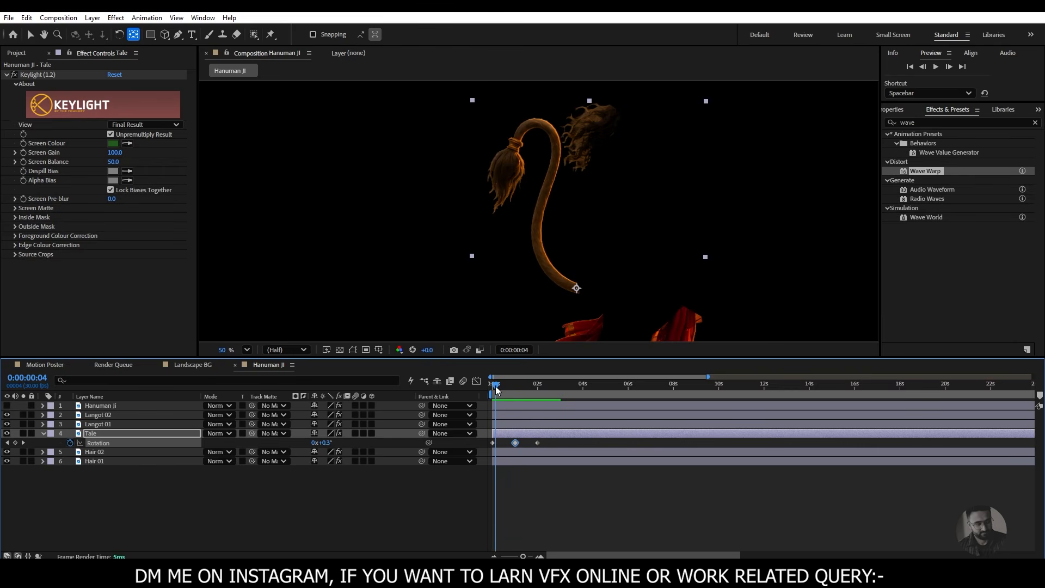
{"action": "left_click_drag", "start_coordinate": [497, 387], "coordinate": [371, 432]}
{"action": "key", "text": "space"}
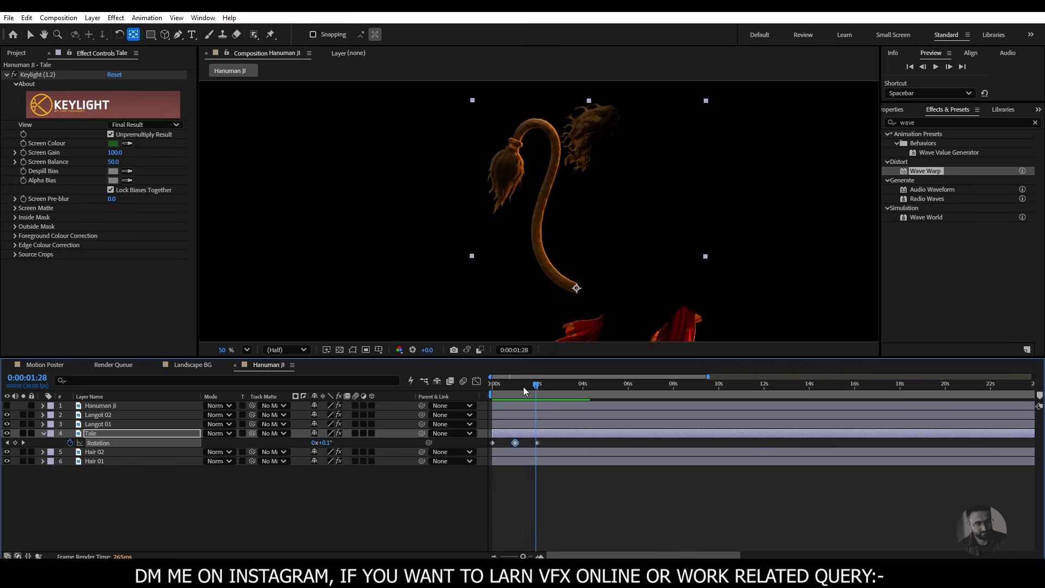
{"action": "key", "text": "space"}
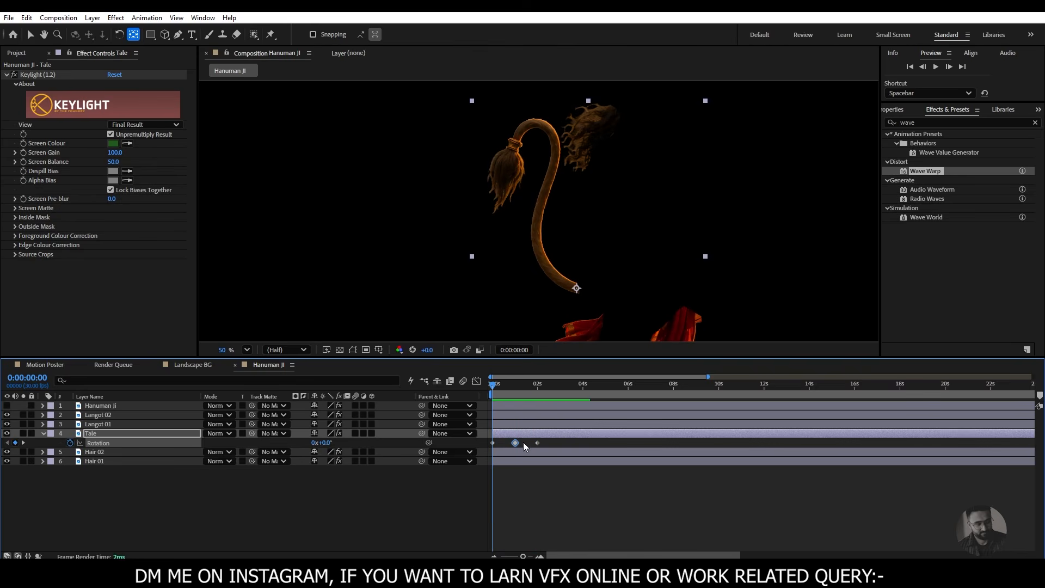
- Add a loopOut() expression to the Tale layer's Rotation
{"action": "left_click", "coordinate": [71, 443], "text": "alt"}
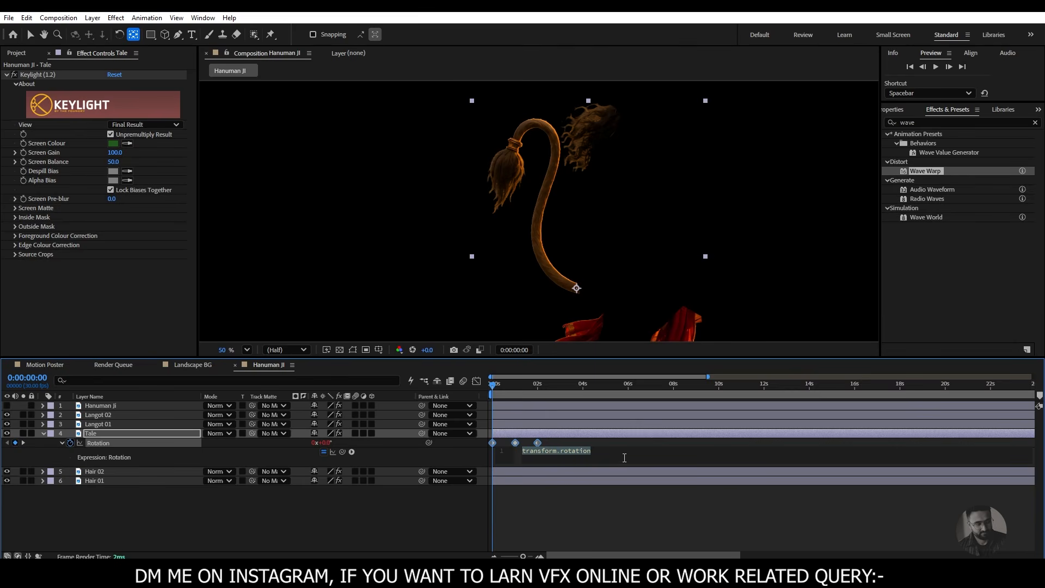
{"action": "type", "text": "loop"}
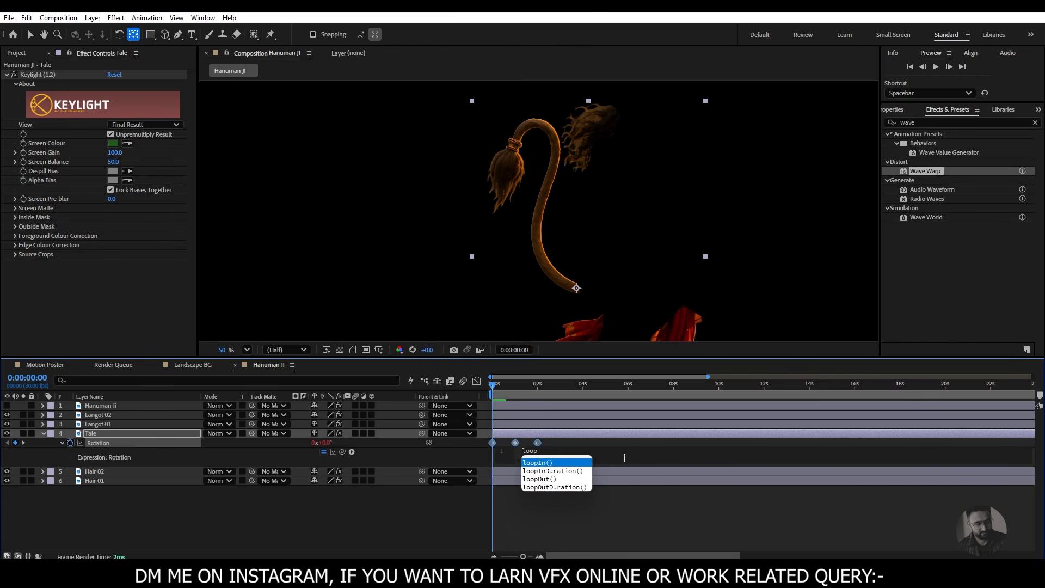
{"action": "type", "text": "o"}
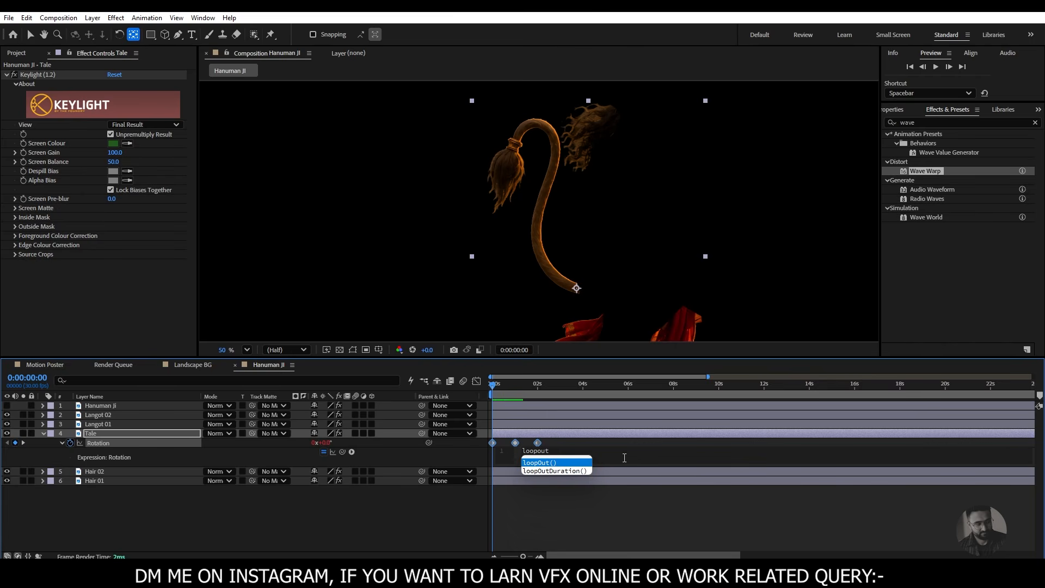
{"action": "type", "text": "ut"}
{"action": "key", "text": "Return"}
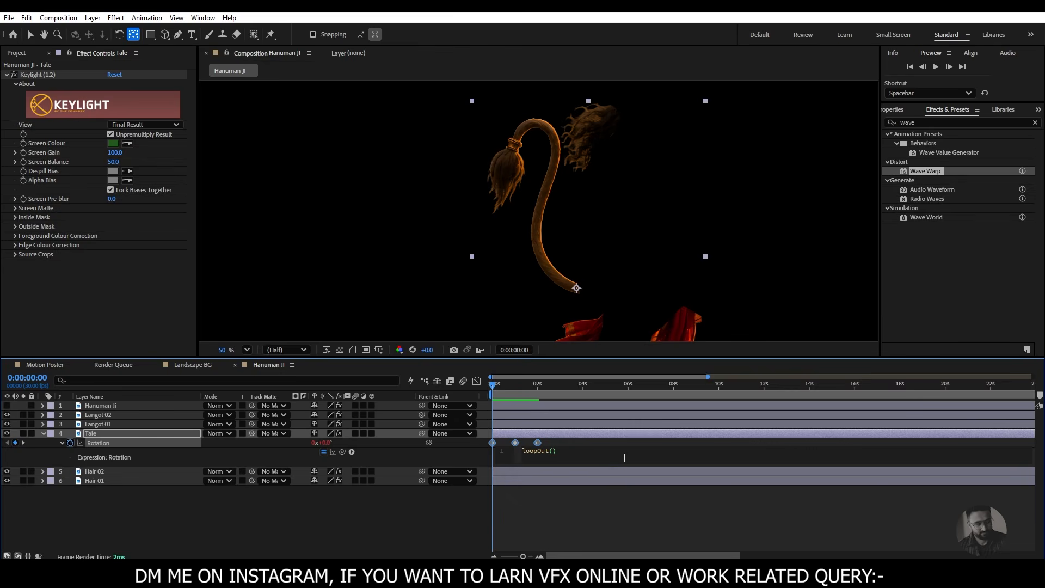
{"action": "left_click", "coordinate": [417, 509]}
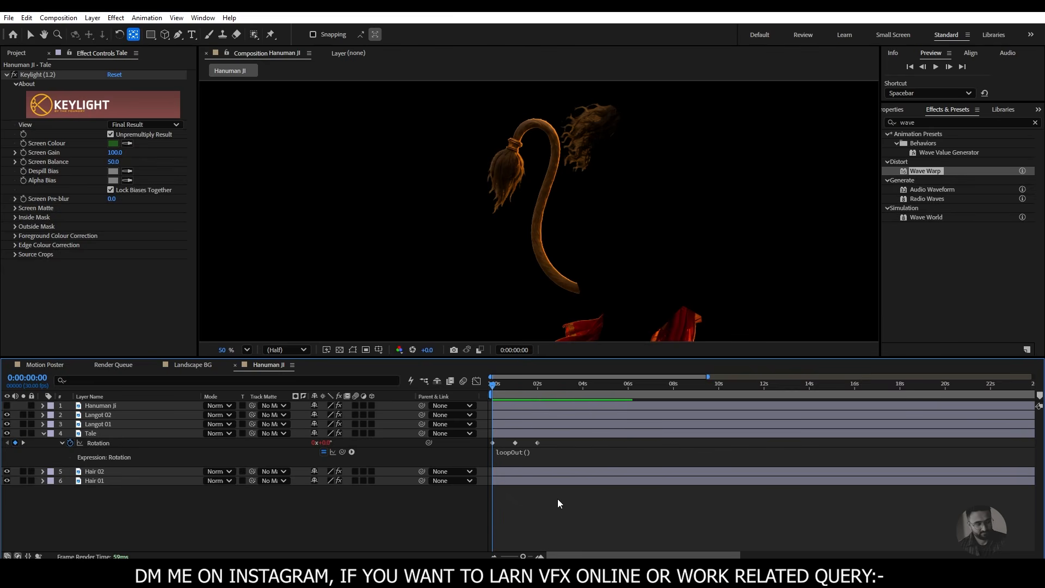
- Play back the looping tail rotation and inspect the join between the tail and its tuft up close
{"action": "key", "text": "space"}
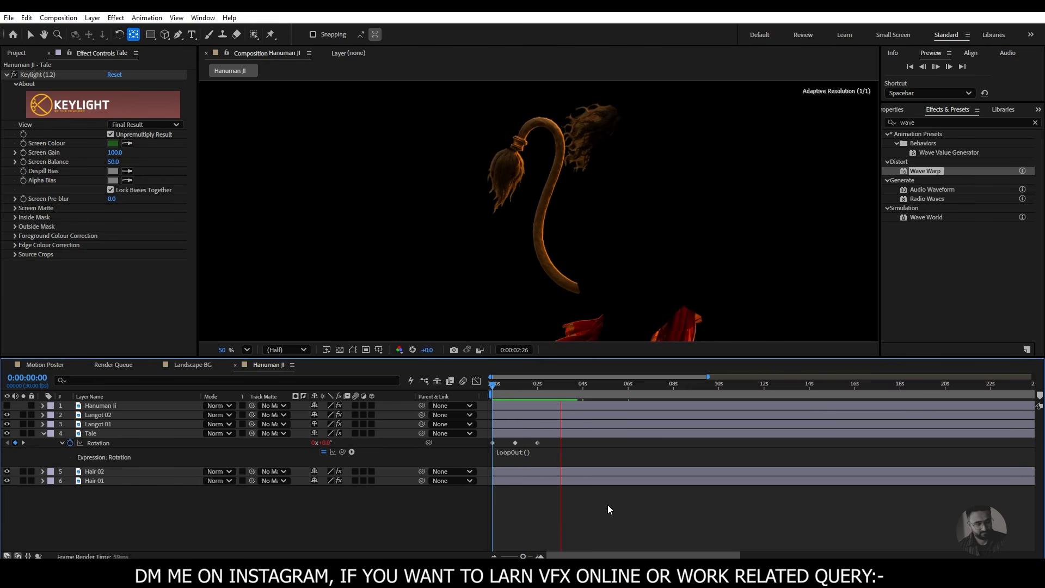
{"action": "key", "text": "space"}
{"action": "left_click_drag", "start_coordinate": [558, 391], "coordinate": [525, 396]}
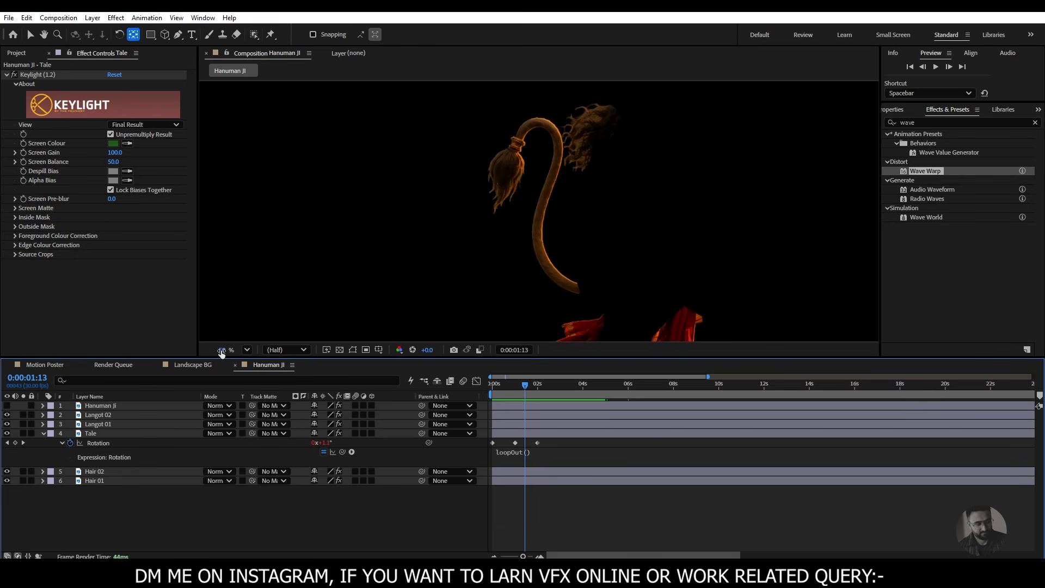
{"action": "scroll", "coordinate": [448, 226], "scroll_direction": "up", "scroll_amount": 3}
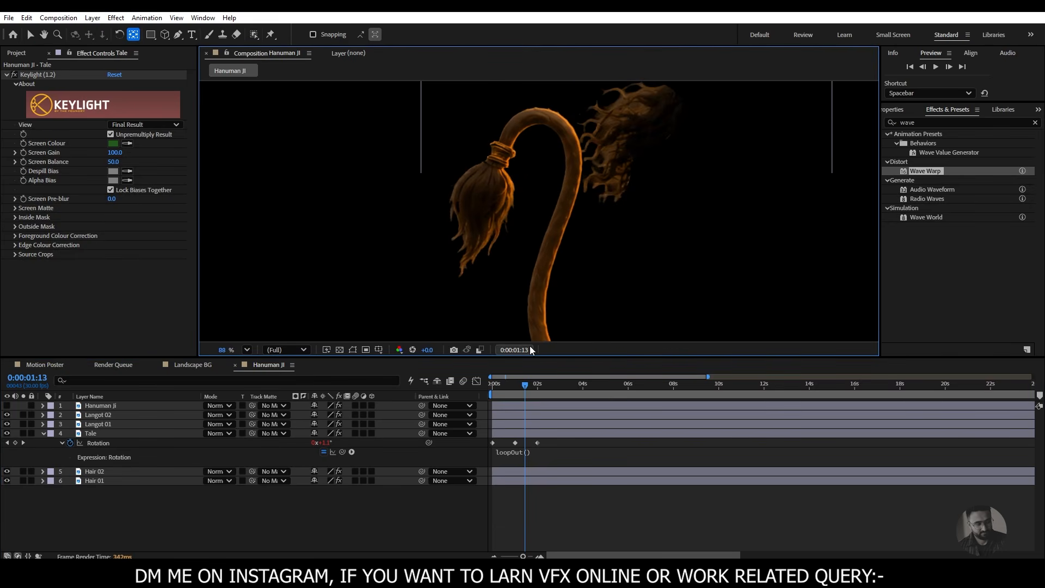
{"action": "left_click_drag", "start_coordinate": [525, 388], "coordinate": [487, 402]}
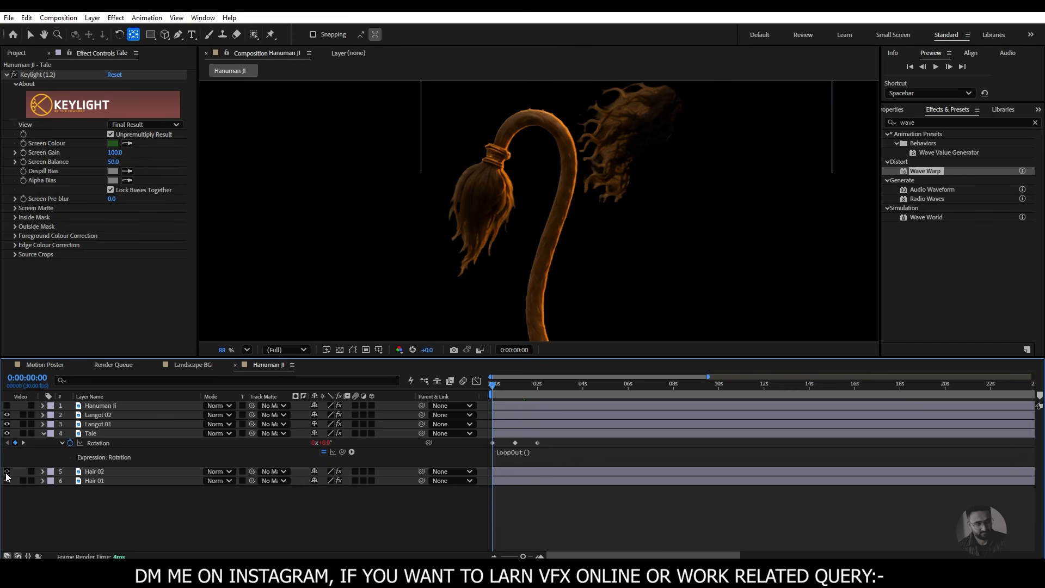
- Parent the Hair 02 layer to the Tale layer and preview the combined movement
{"action": "left_click", "coordinate": [157, 475]}
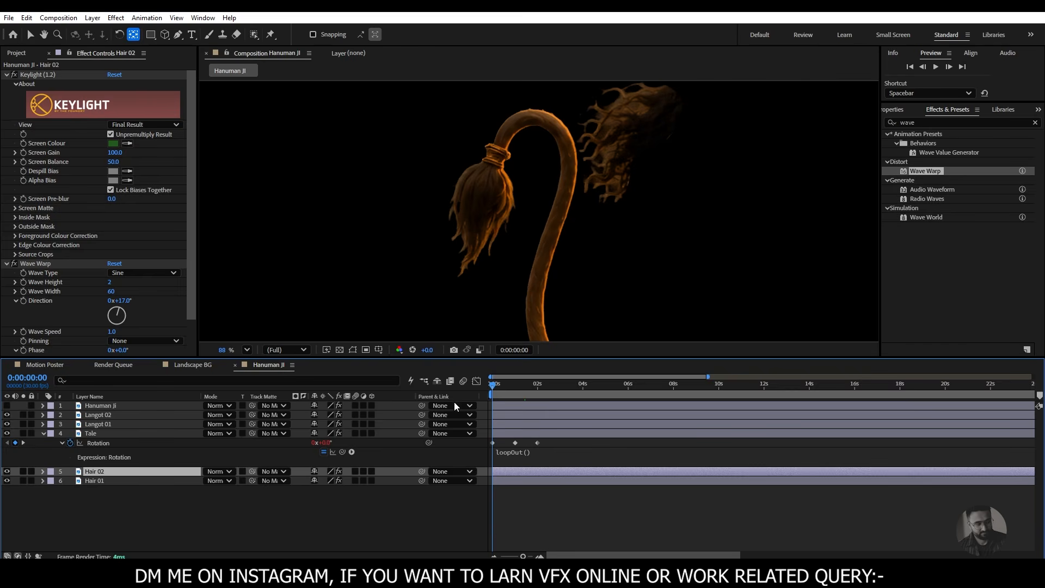
{"action": "left_click", "coordinate": [456, 473]}
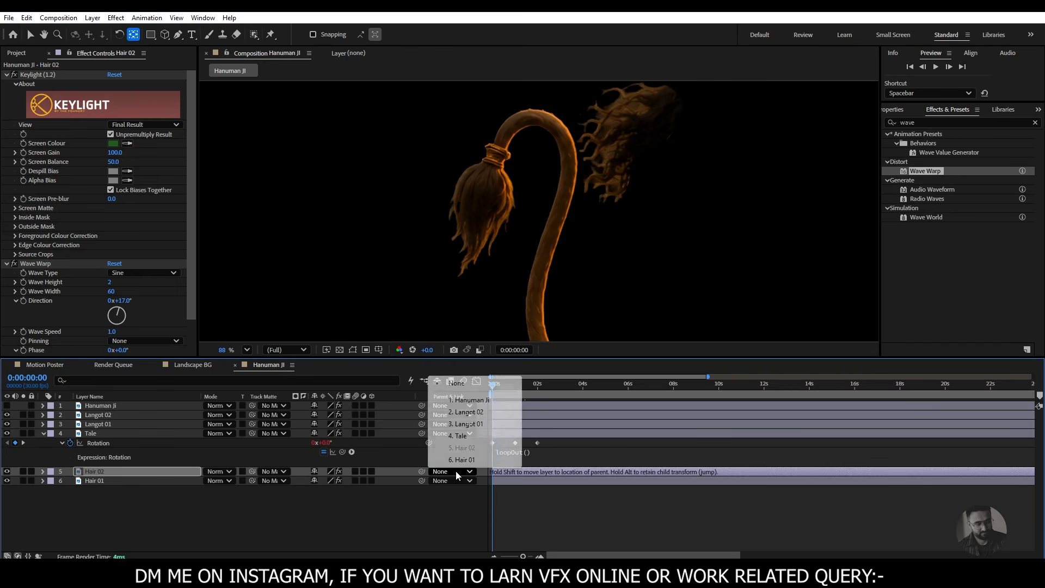
{"action": "left_click", "coordinate": [456, 436]}
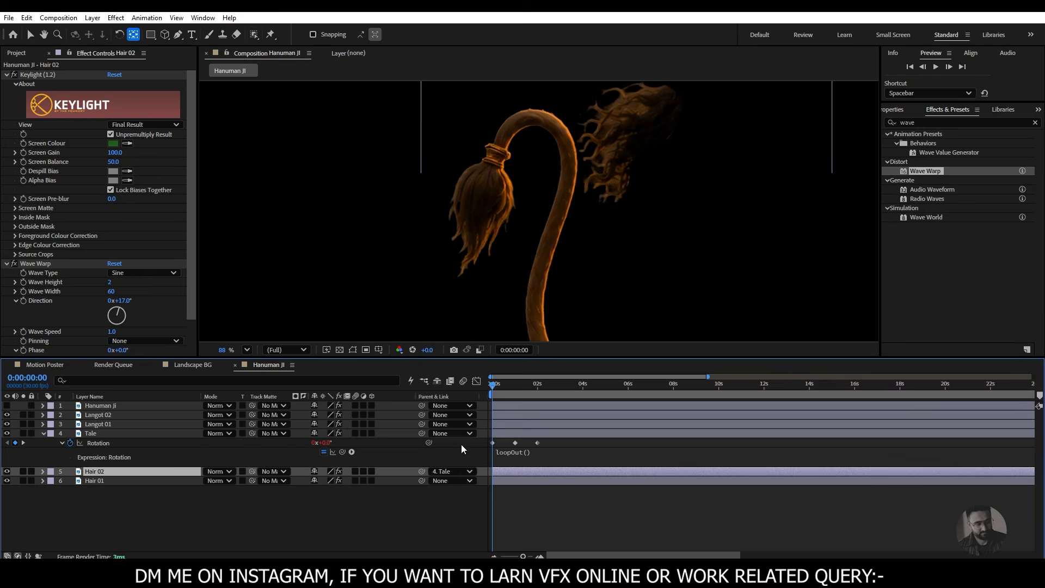
{"action": "key", "text": "space"}
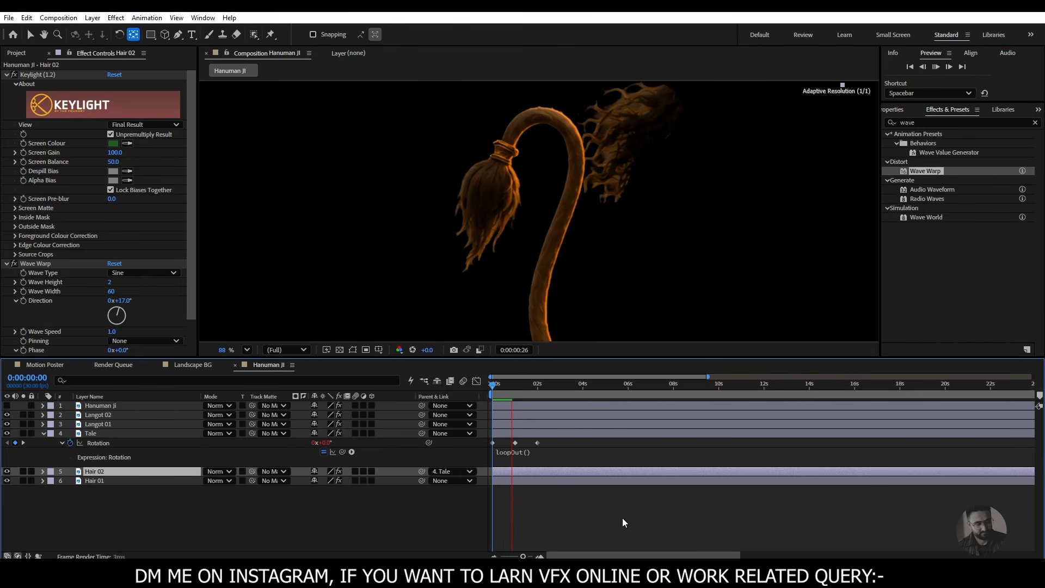
{"action": "key", "text": "space"}
- Apply Easy Ease to all three Rotation keyframes of the Tale layer
{"action": "left_click_drag", "start_coordinate": [544, 447], "coordinate": [491, 448]}
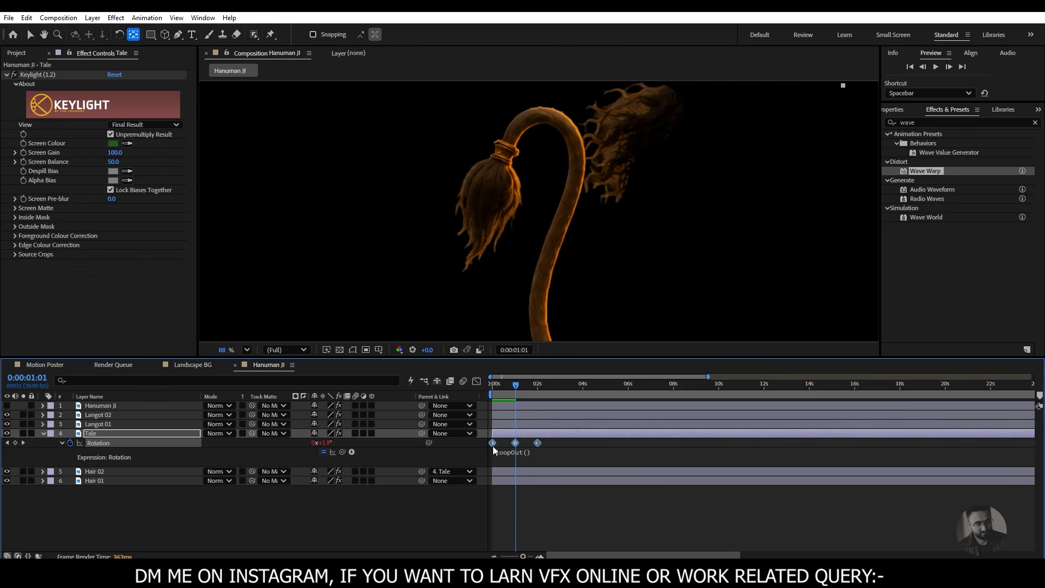
{"action": "right_click", "coordinate": [493, 444]}
{"action": "mouse_move", "coordinate": [545, 441]}
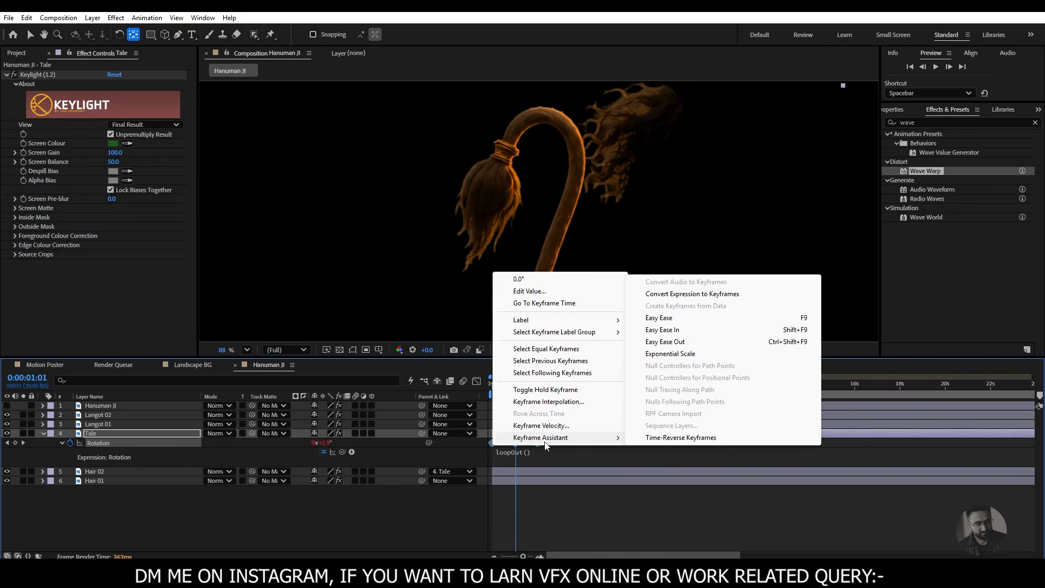
{"action": "left_click", "coordinate": [662, 317]}
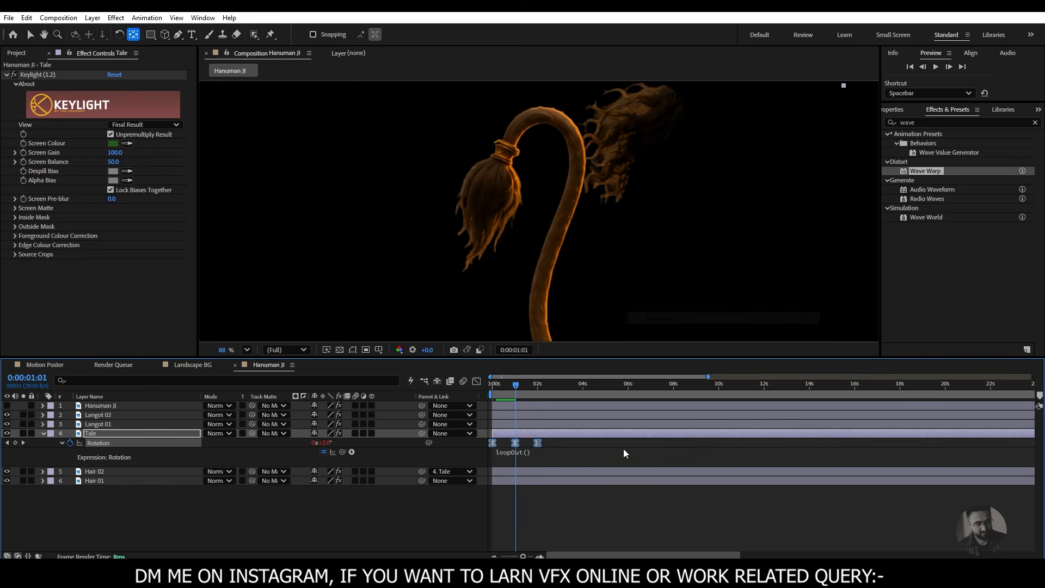
- Preview the eased tail swing from the start of the composition
{"action": "left_click_drag", "start_coordinate": [515, 387], "coordinate": [491, 385]}
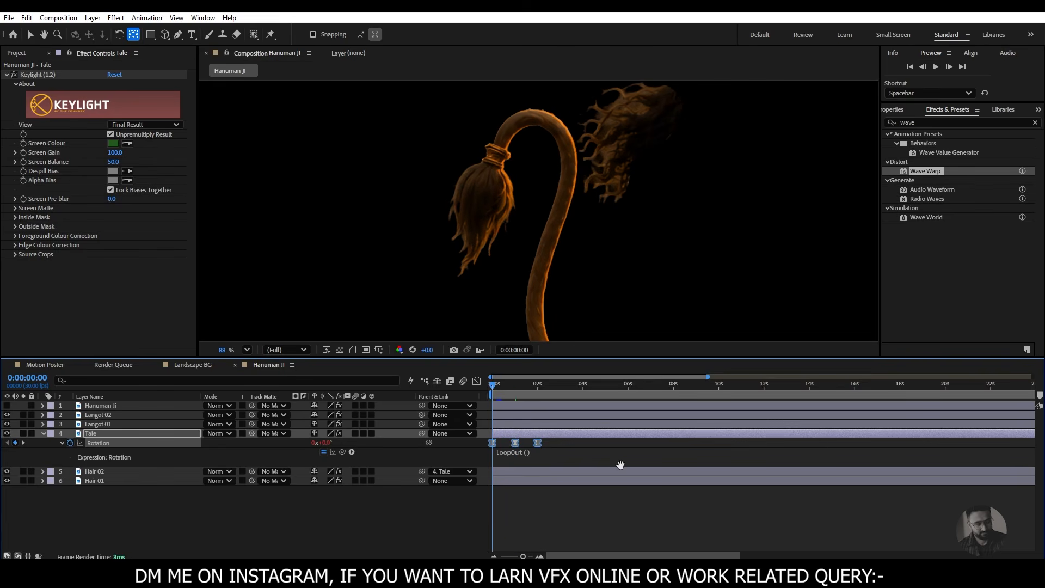
{"action": "key", "text": "space"}
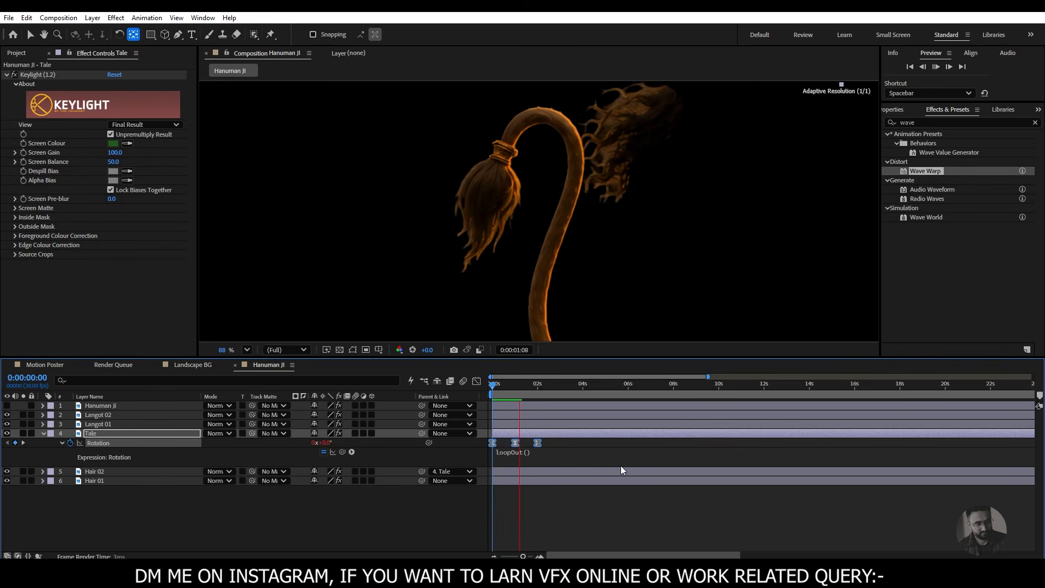
{"action": "key", "text": "space"}
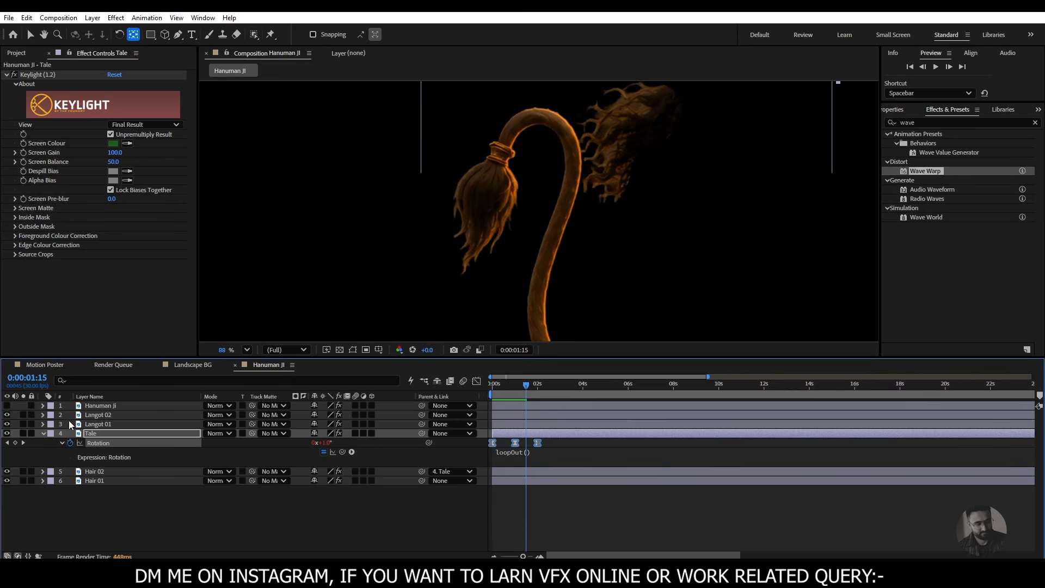
- Make the Hanuman Ji layer visible again and check the cloth and leg edges against the transparency grid
{"action": "left_click", "coordinate": [7, 405]}
{"action": "key", "text": "space"}
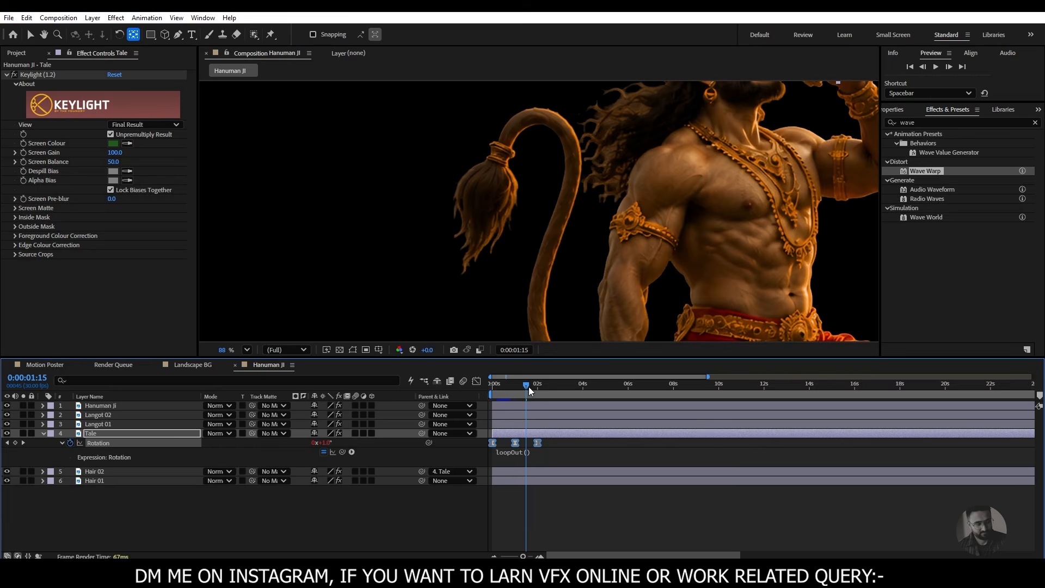
{"action": "left_click_drag", "start_coordinate": [578, 184], "coordinate": [592, 151]}
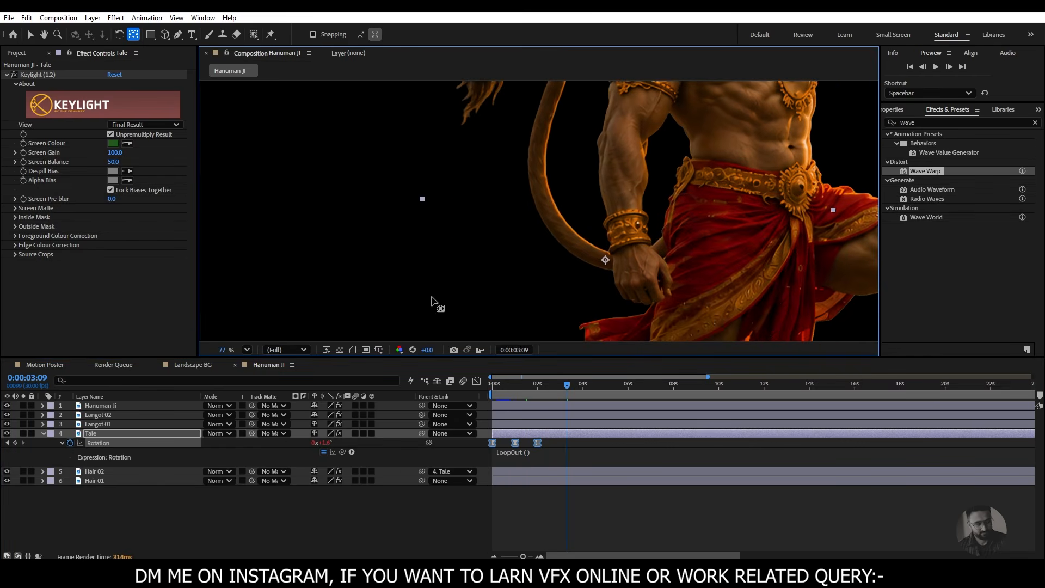
{"action": "scroll", "coordinate": [435, 303], "scroll_direction": "down", "scroll_amount": 1}
{"action": "left_click", "coordinate": [341, 351]}
{"action": "left_click_drag", "start_coordinate": [640, 265], "coordinate": [589, 172]}
{"action": "scroll", "coordinate": [582, 212], "scroll_direction": "up", "scroll_amount": 1}
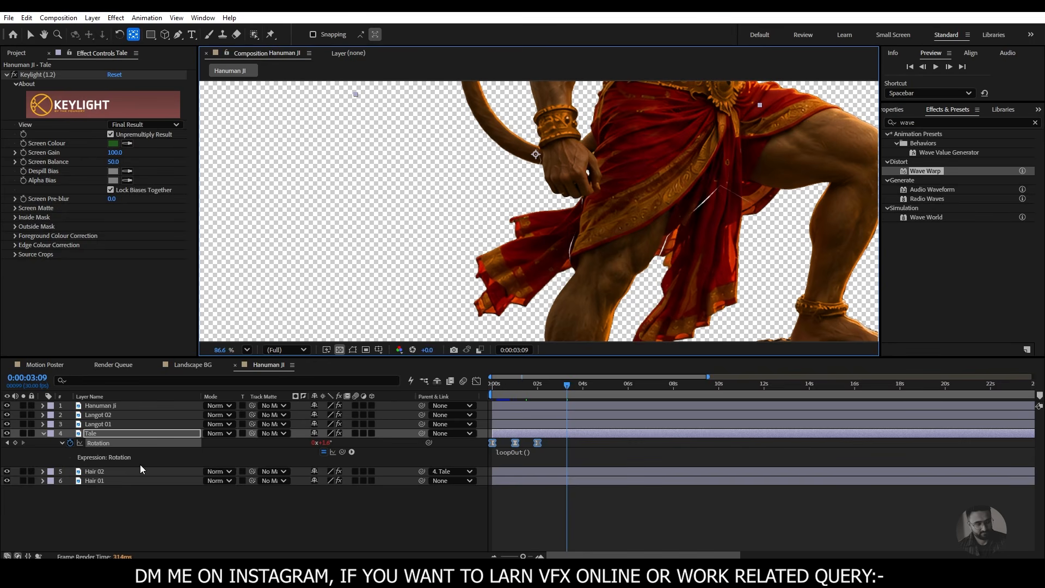
- Expand the Hanuman Ji layer's masks, select Mask 1 and display the mask outlines around the hair
{"action": "left_click", "coordinate": [114, 408]}
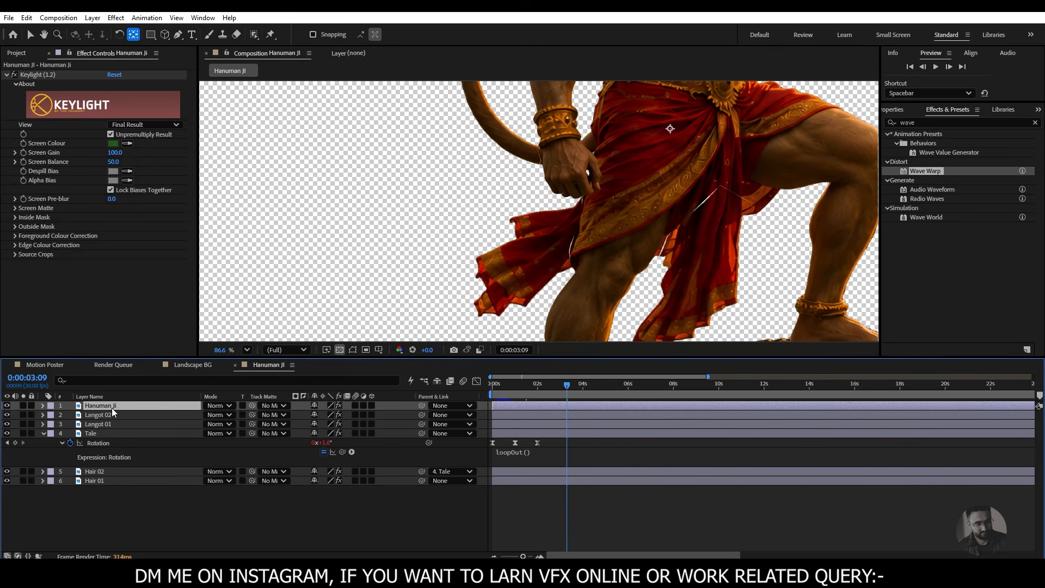
{"action": "left_click", "coordinate": [43, 407]}
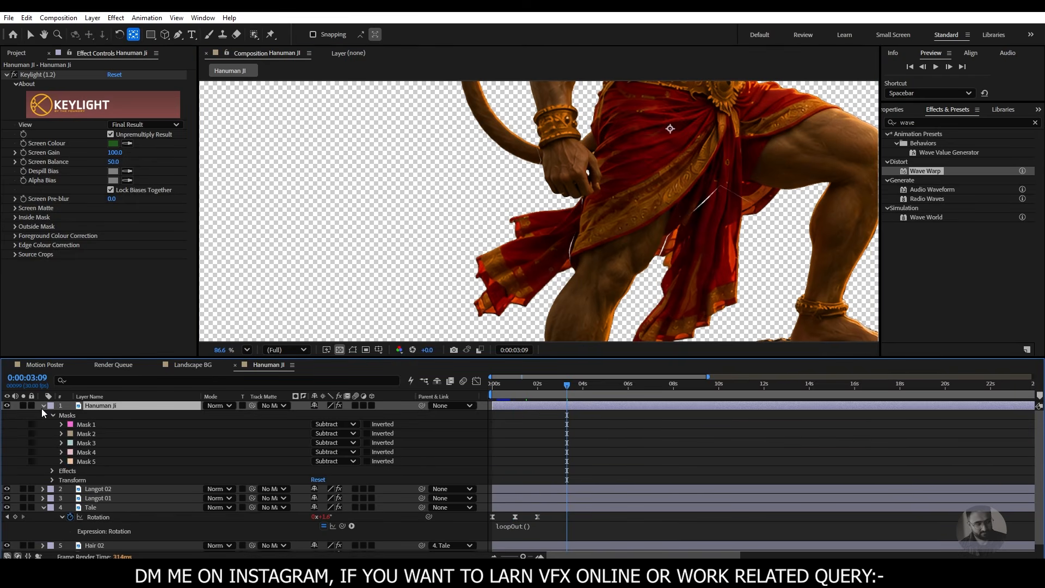
{"action": "scroll", "coordinate": [60, 435], "scroll_direction": "down", "scroll_amount": 1}
{"action": "left_click", "coordinate": [86, 416]}
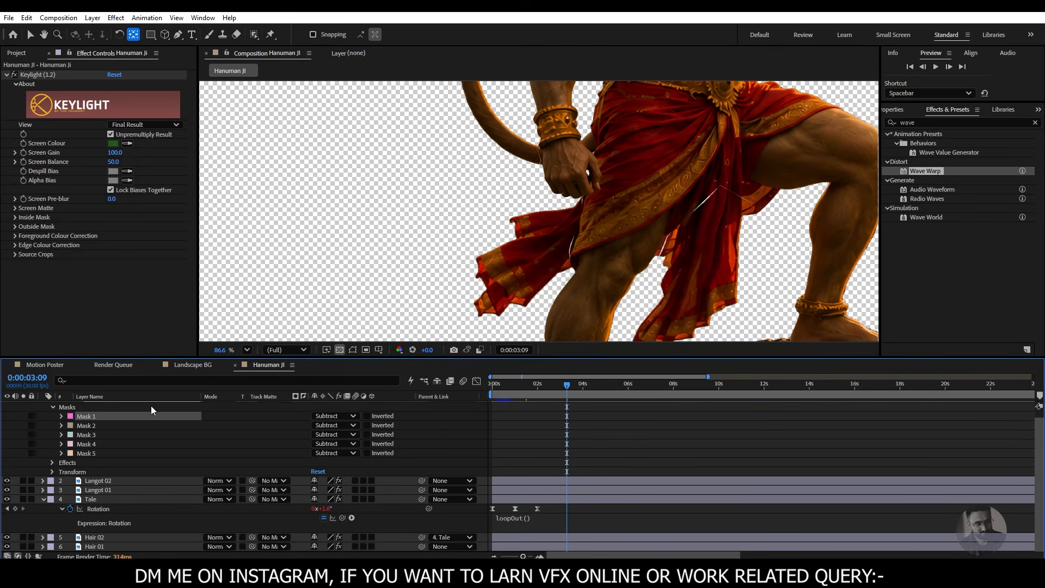
{"action": "left_click", "coordinate": [352, 349]}
{"action": "left_click_drag", "start_coordinate": [724, 256], "coordinate": [660, 227]}
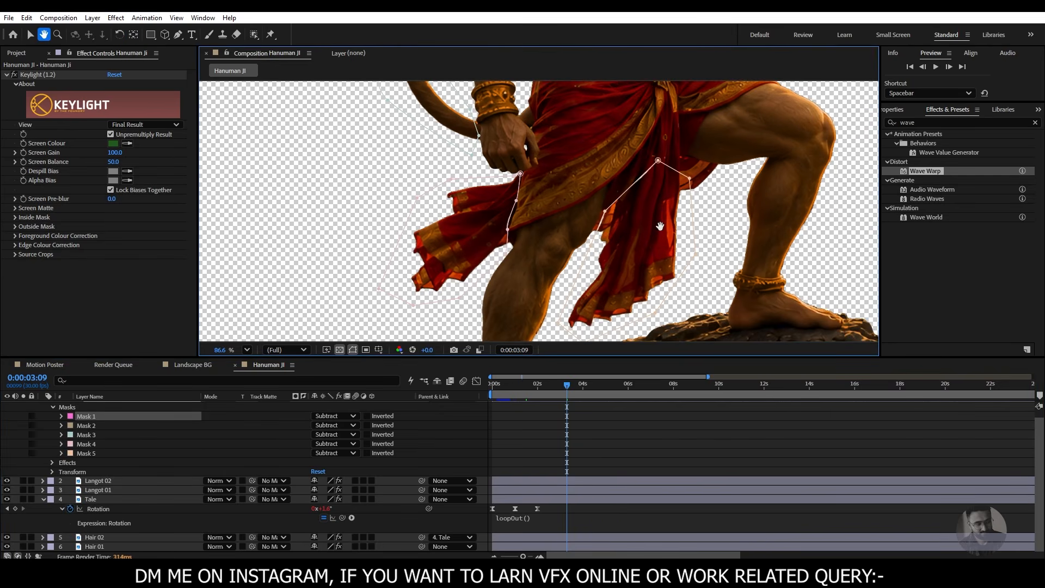
{"action": "left_click_drag", "start_coordinate": [675, 155], "coordinate": [666, 382]}
{"action": "left_click_drag", "start_coordinate": [591, 224], "coordinate": [595, 342]}
{"action": "left_click", "coordinate": [356, 351]}
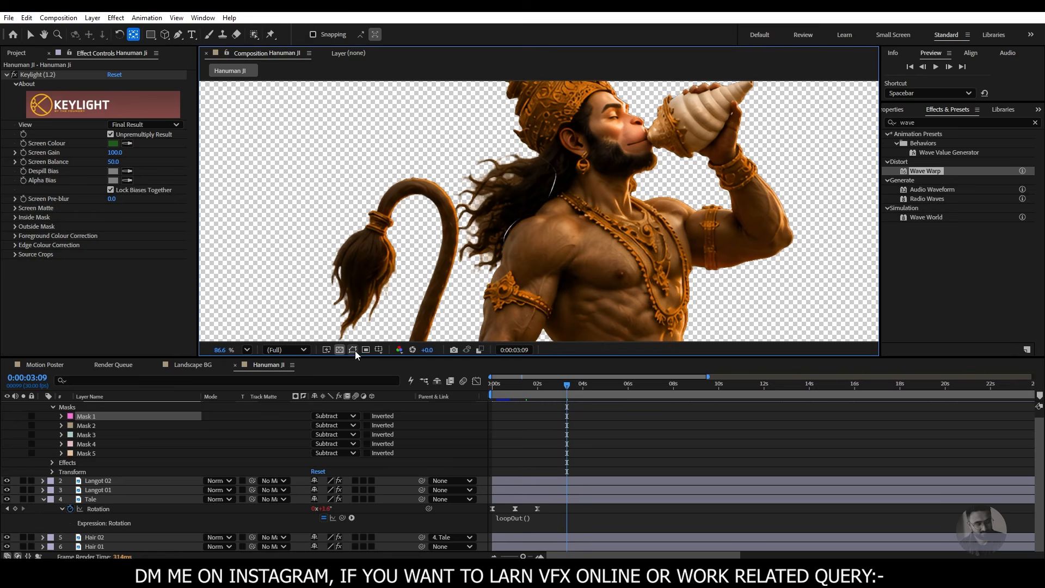
{"action": "left_click", "coordinate": [356, 351]}
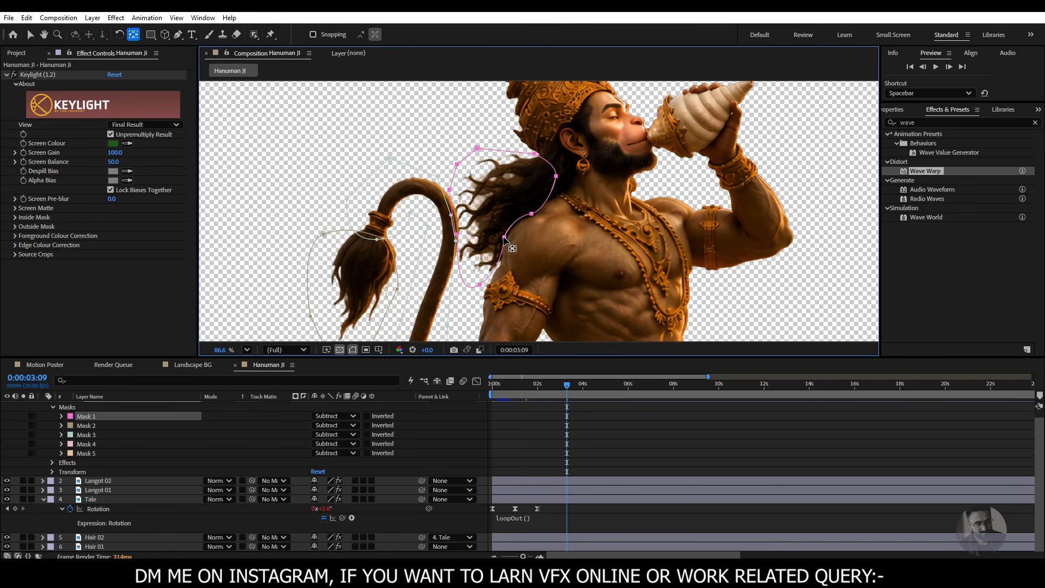
- Pull Mask 1's points along the shoulder and neck inward toward the hair, and check that edge with the outlines hidden
{"action": "left_click", "coordinate": [29, 34]}
{"action": "left_click_drag", "start_coordinate": [503, 238], "coordinate": [499, 235]}
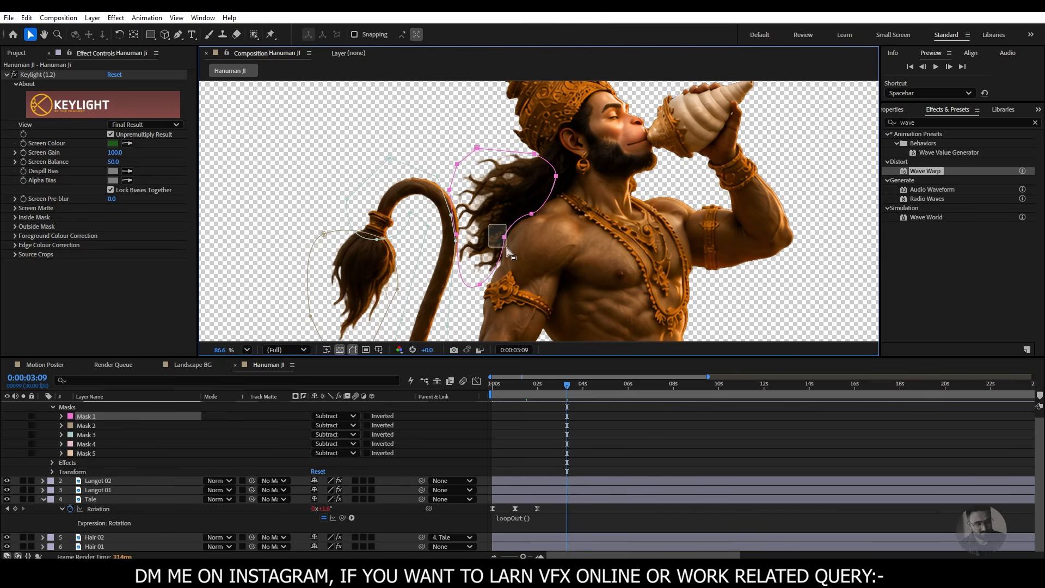
{"action": "left_click", "coordinate": [504, 237]}
{"action": "left_click_drag", "start_coordinate": [505, 238], "coordinate": [499, 235]}
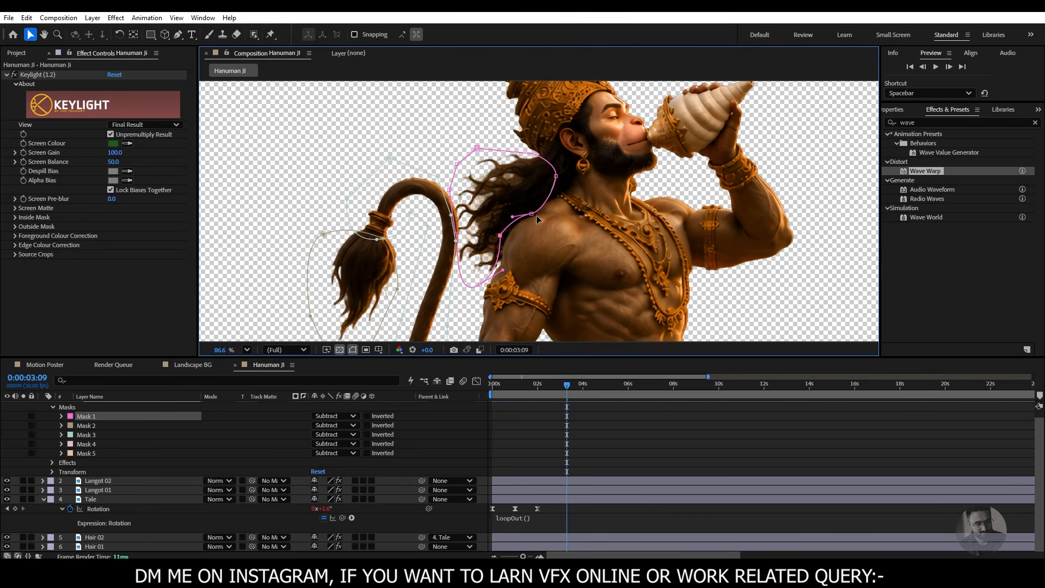
{"action": "left_click_drag", "start_coordinate": [556, 176], "coordinate": [552, 178]}
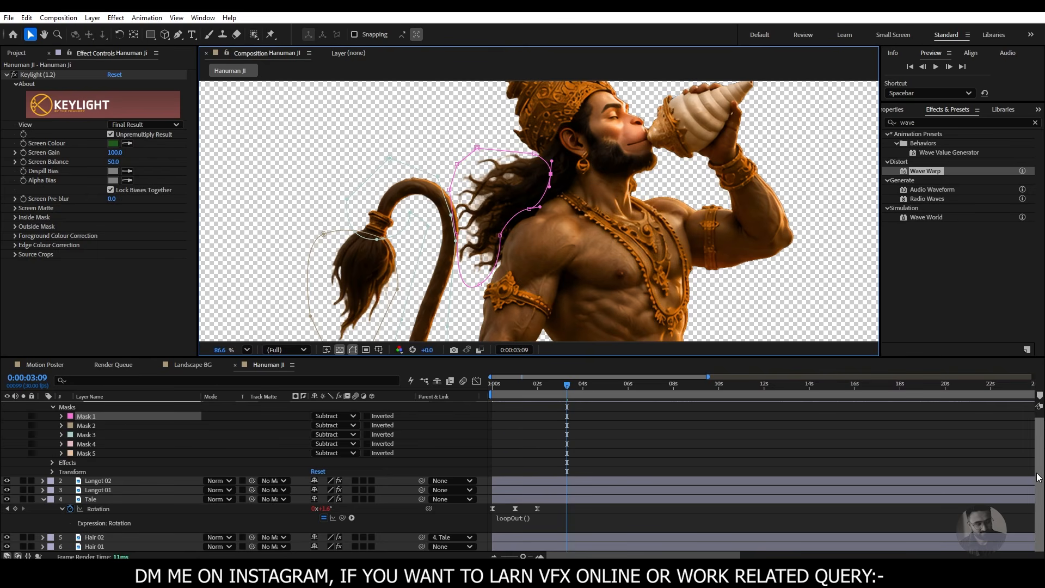
{"action": "left_click_drag", "start_coordinate": [1040, 475], "coordinate": [1040, 434]}
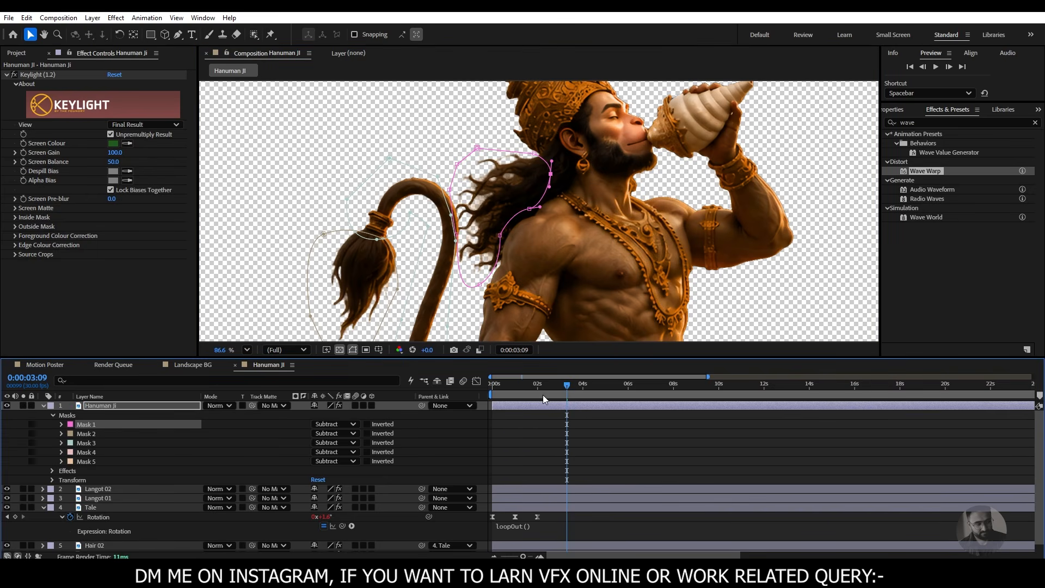
{"action": "left_click_drag", "start_coordinate": [543, 394], "coordinate": [493, 386]}
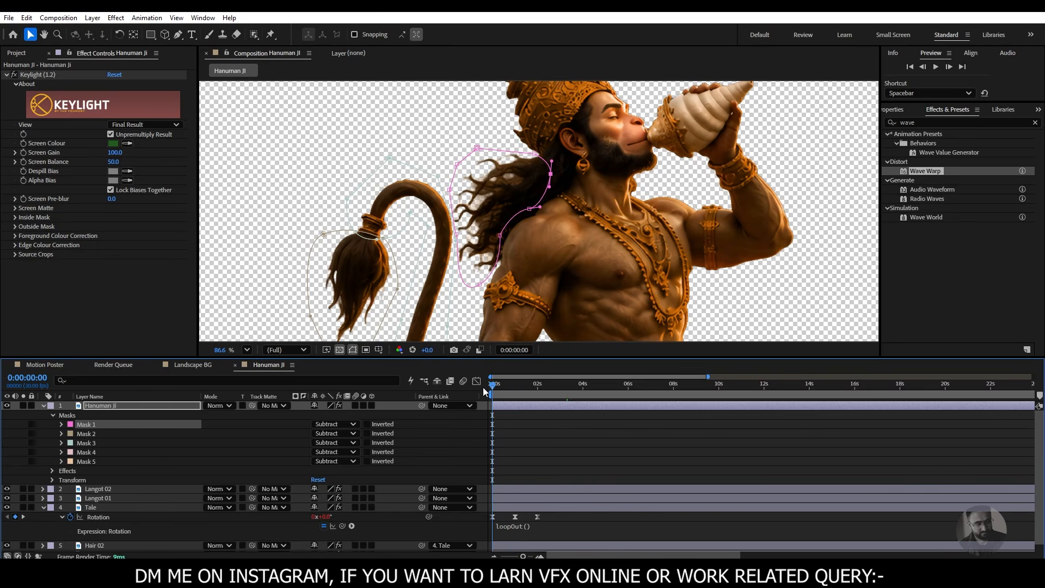
{"action": "left_click", "coordinate": [353, 349]}
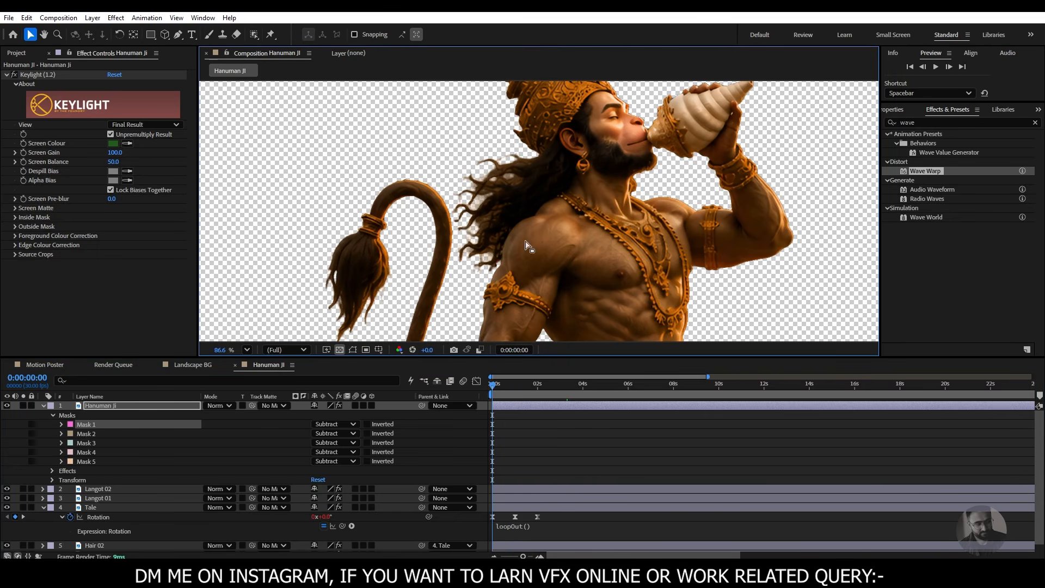
- Examine the lower cloth edges with the mask outlines shown and hidden
{"action": "left_click", "coordinate": [353, 350]}
{"action": "left_click_drag", "start_coordinate": [609, 286], "coordinate": [596, 111]}
{"action": "left_click_drag", "start_coordinate": [647, 297], "coordinate": [582, 168]}
{"action": "scroll", "coordinate": [582, 168], "scroll_direction": "down", "scroll_amount": 1}
{"action": "left_click_drag", "start_coordinate": [566, 234], "coordinate": [553, 177]}
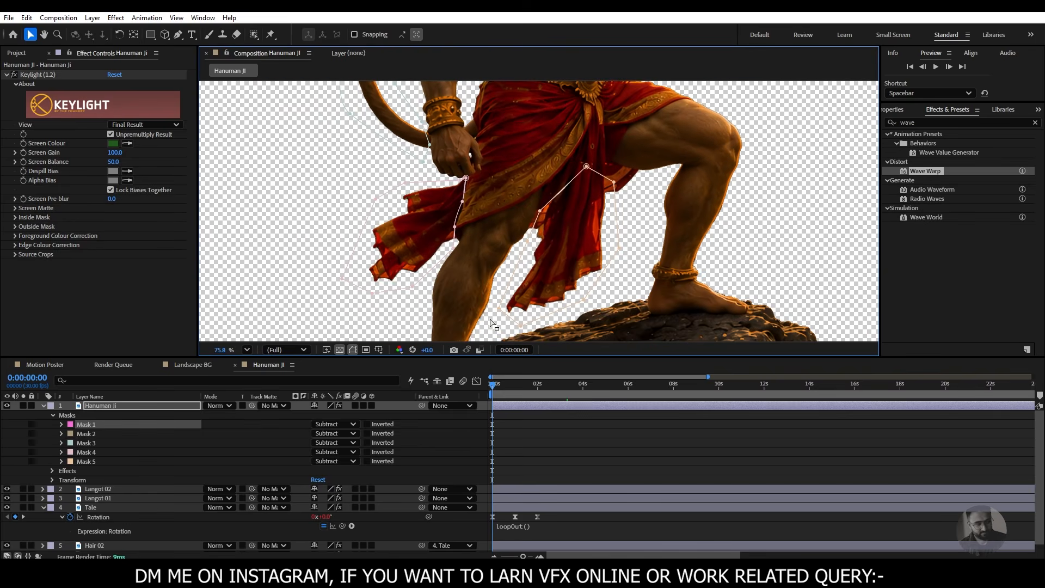
{"action": "left_click", "coordinate": [354, 352]}
{"action": "left_click", "coordinate": [354, 352]}
- Select Mask 5 and shift its upper points onto the hanging cloth between the legs, then check the seam without outlines
{"action": "left_click", "coordinate": [97, 435]}
{"action": "left_click", "coordinate": [92, 442]}
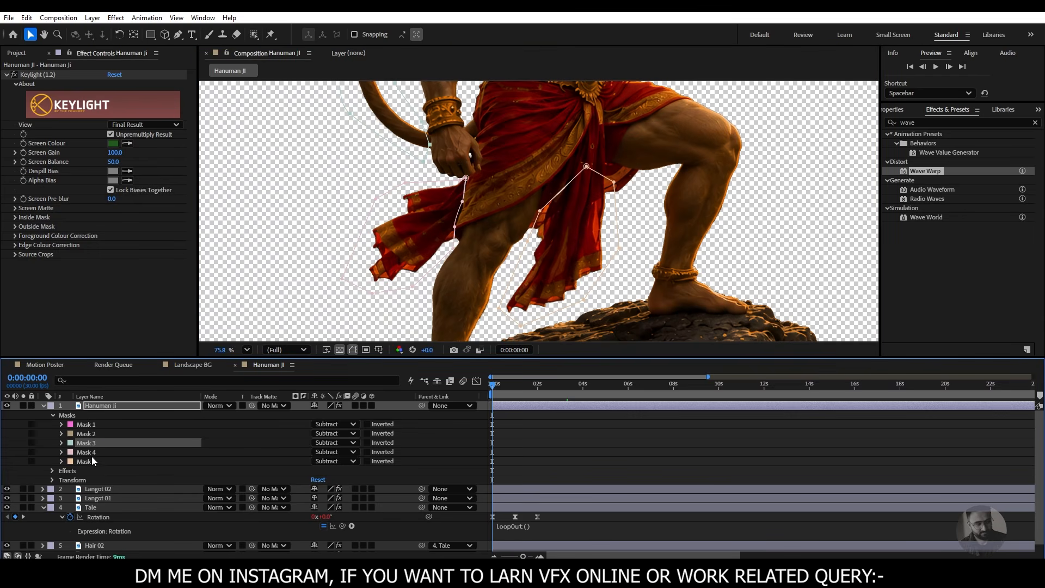
{"action": "left_click", "coordinate": [92, 453]}
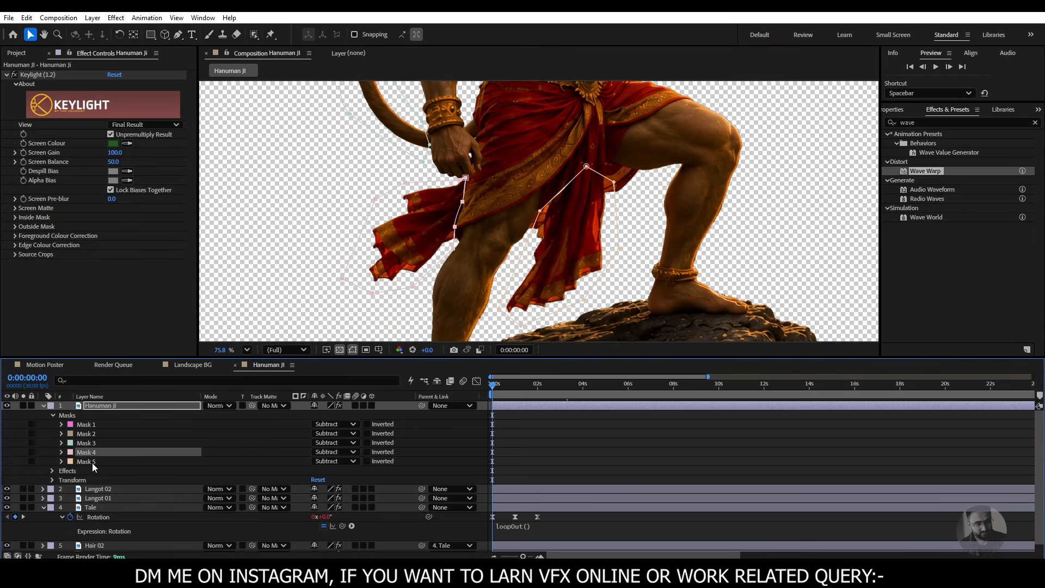
{"action": "left_click", "coordinate": [93, 462]}
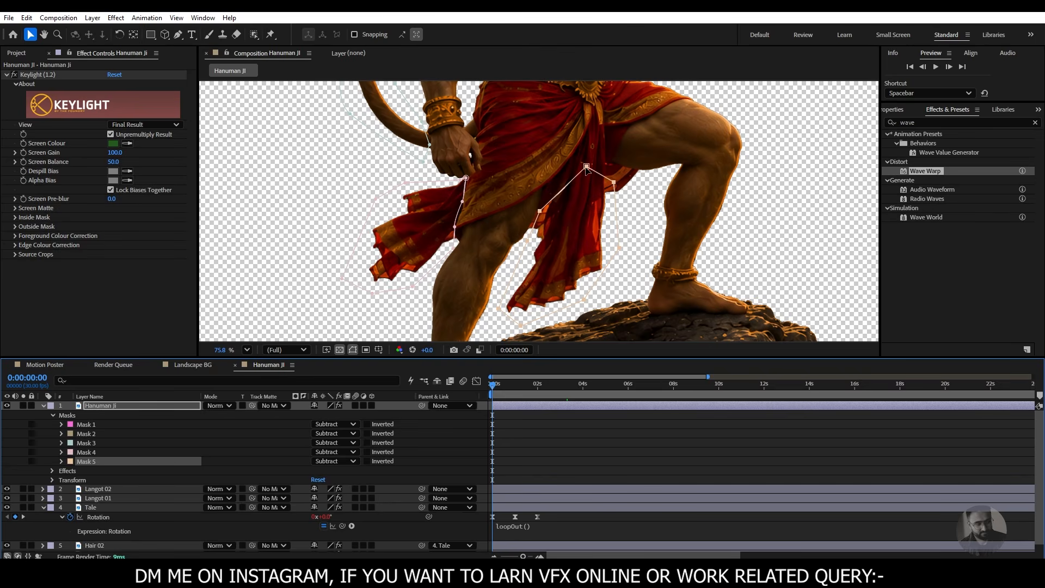
{"action": "left_click_drag", "start_coordinate": [586, 171], "coordinate": [546, 213]}
{"action": "key", "text": "ctrl+z"}
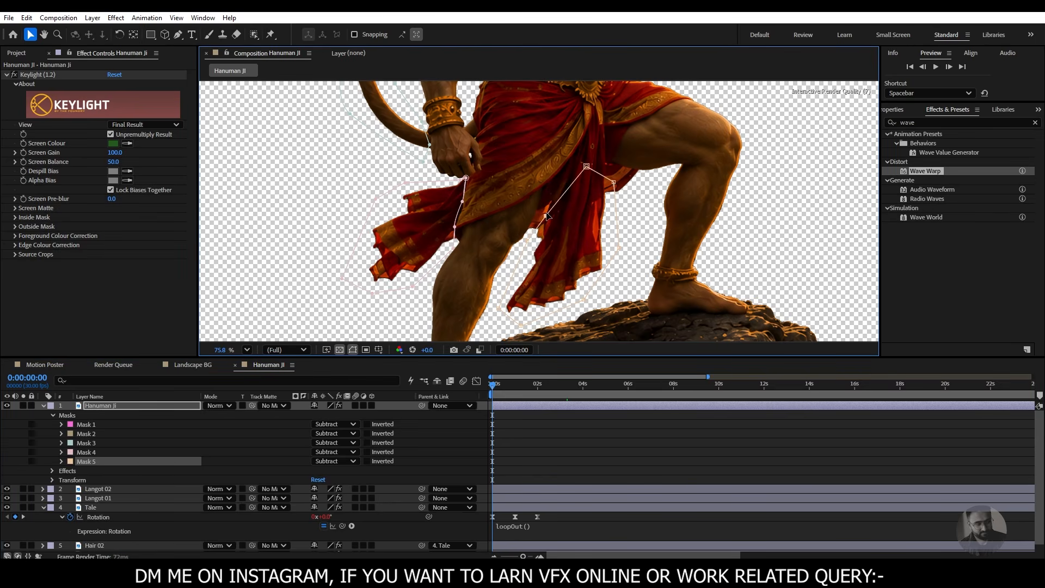
{"action": "left_click_drag", "start_coordinate": [586, 167], "coordinate": [607, 190]}
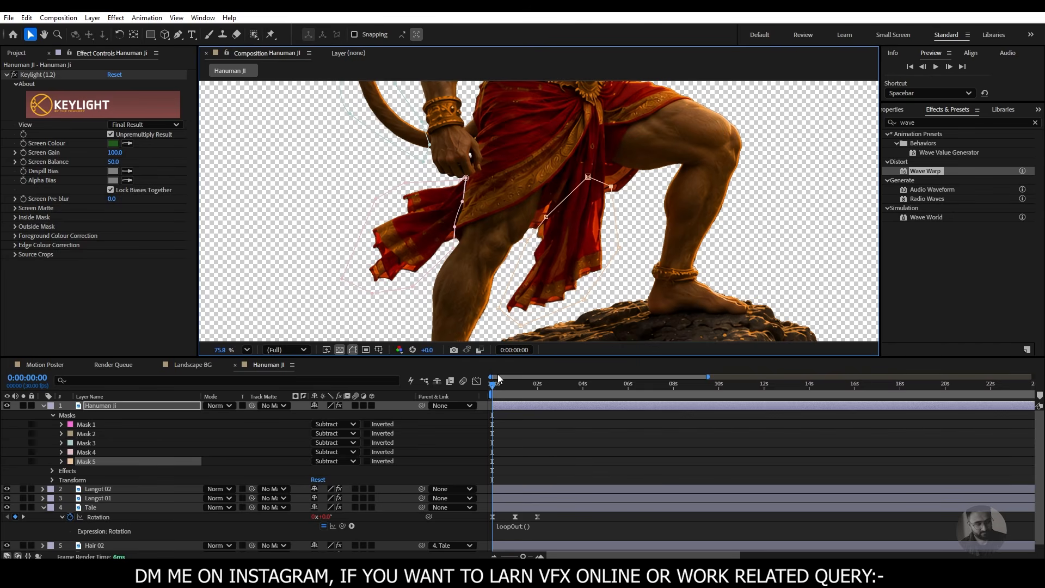
{"action": "left_click_drag", "start_coordinate": [499, 385], "coordinate": [445, 401]}
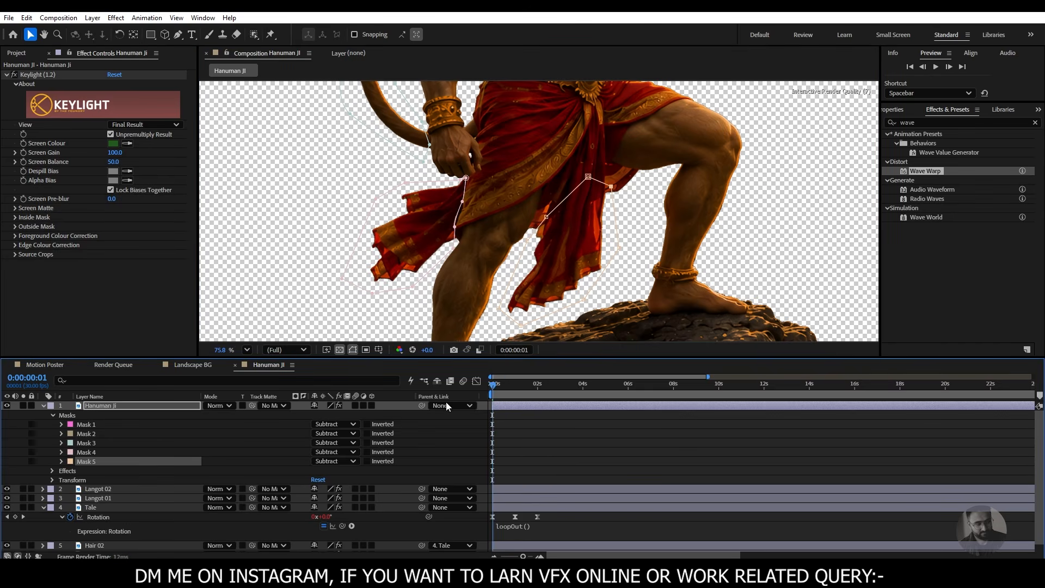
{"action": "left_click", "coordinate": [353, 350]}
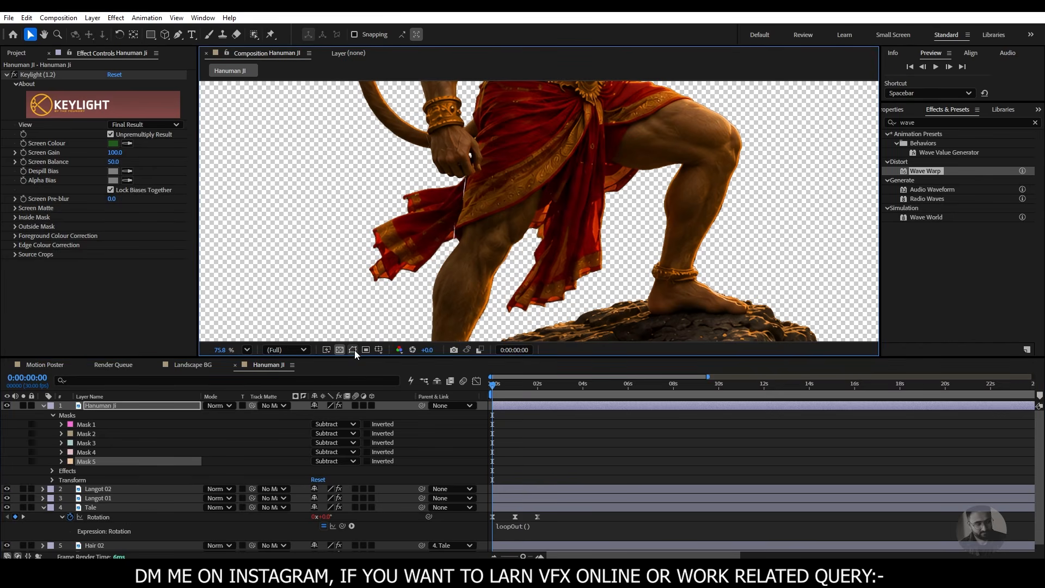
- Shift Mask 4's points beside the hand and thigh outward onto the flowing cloth, and play back the result
{"action": "left_click", "coordinate": [354, 351]}
{"action": "left_click", "coordinate": [463, 205]}
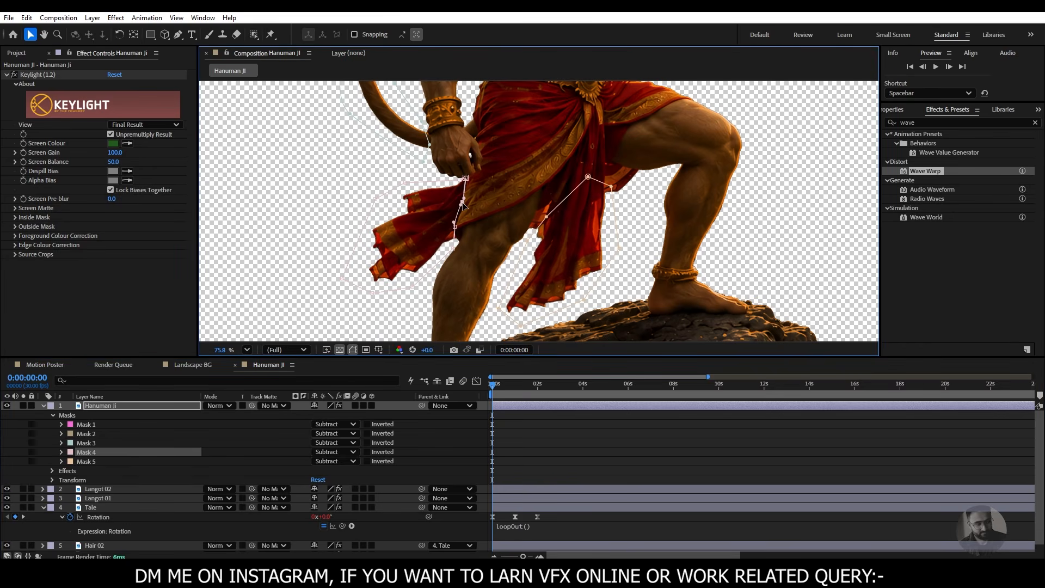
{"action": "left_click_drag", "start_coordinate": [455, 231], "coordinate": [458, 179]}
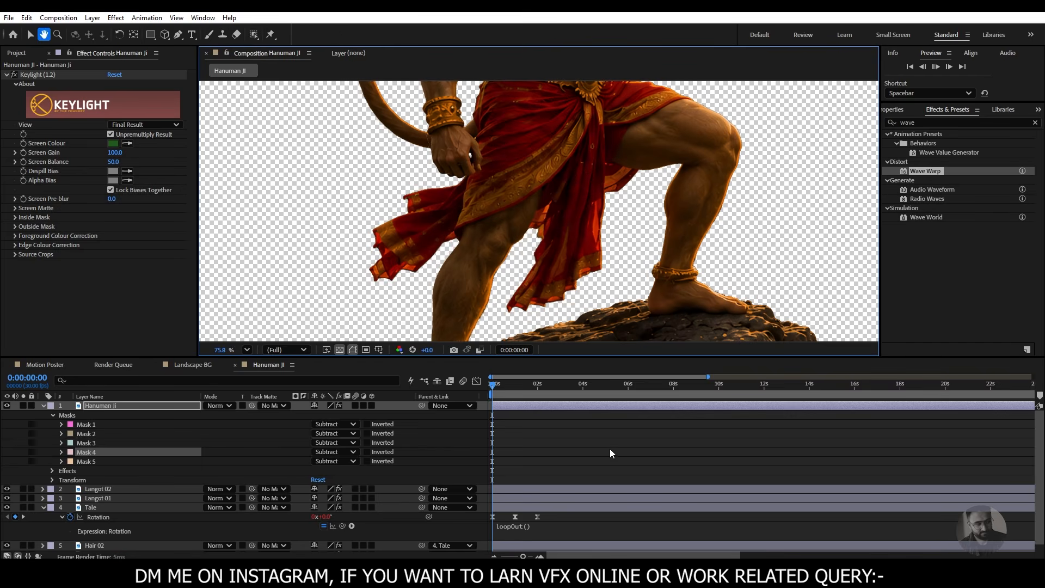
{"action": "key", "text": "space"}
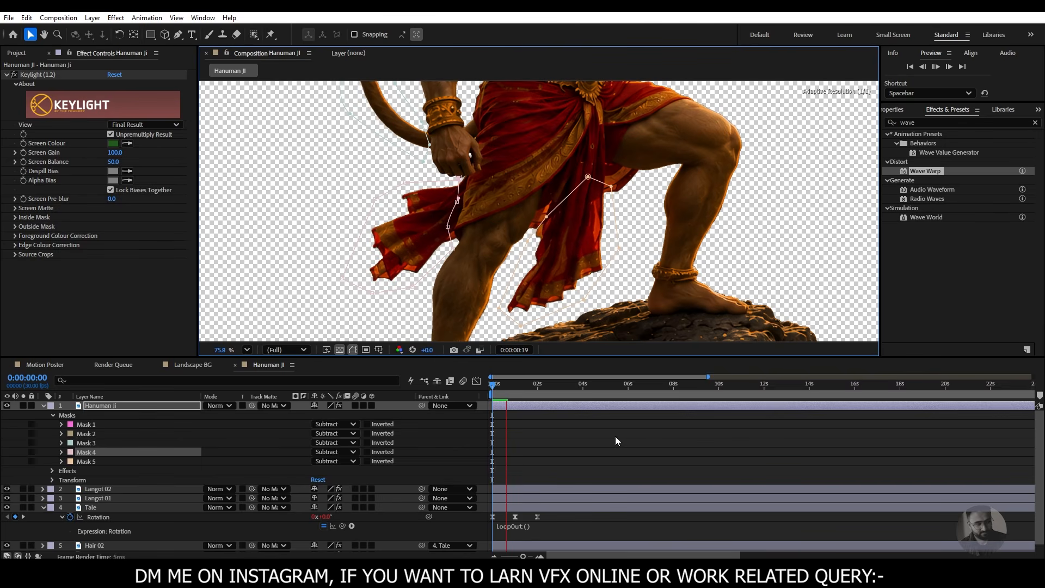
{"action": "key", "text": "space"}
- Look over the figure's lower body, glance at the Landscape BG composition and return to the Hanuman JI composition
{"action": "left_click_drag", "start_coordinate": [524, 215], "coordinate": [563, 346]}
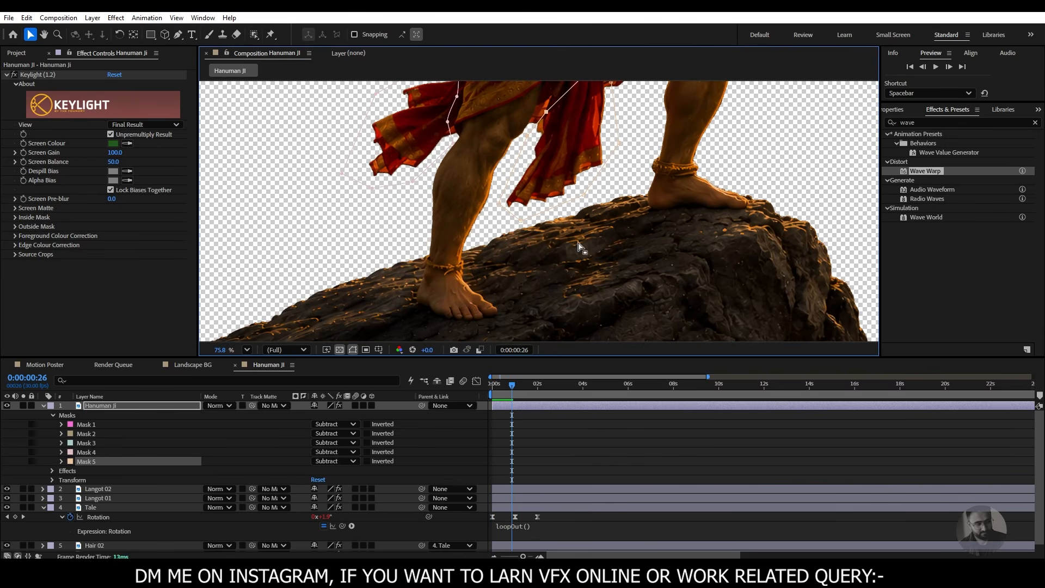
{"action": "left_click_drag", "start_coordinate": [576, 225], "coordinate": [579, 377]}
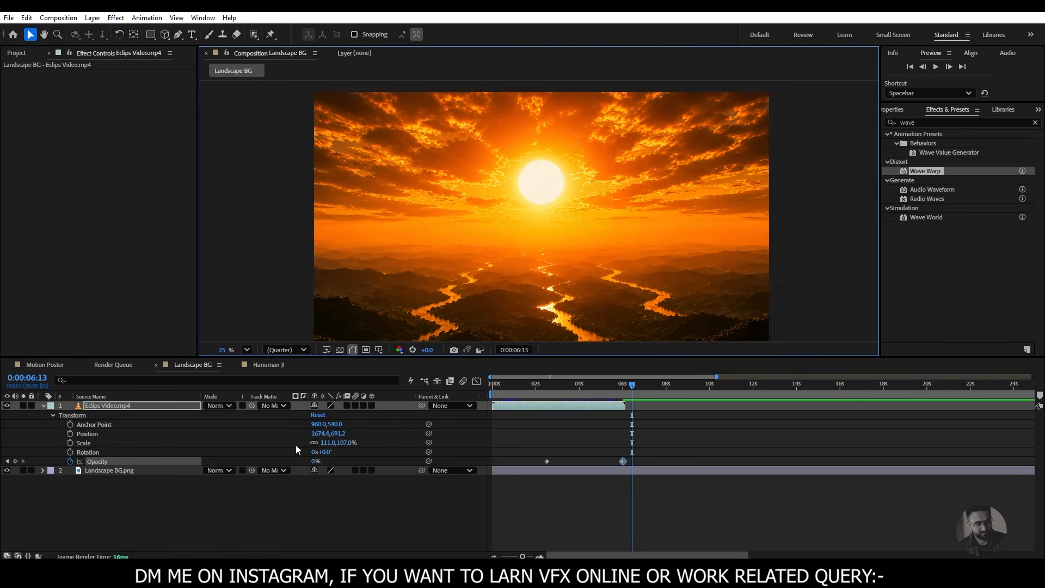
{"action": "left_click", "coordinate": [269, 364]}
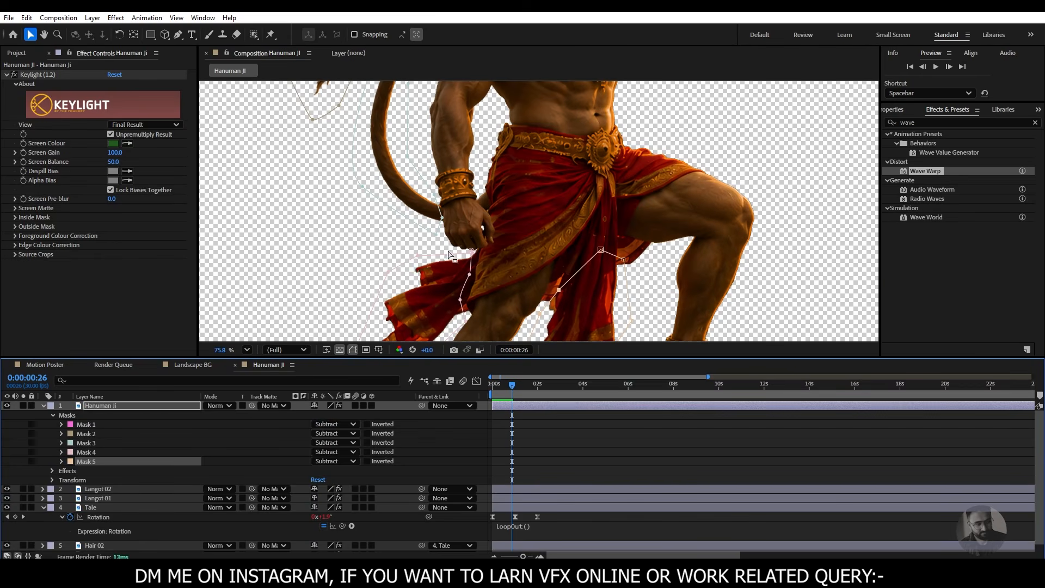
- Select Mask 3 and nudge its lower point where the tail meets the wrist slightly toward the hand
{"action": "left_click_drag", "start_coordinate": [483, 189], "coordinate": [506, 292]}
{"action": "scroll", "coordinate": [444, 286], "scroll_direction": "down", "scroll_amount": 1}
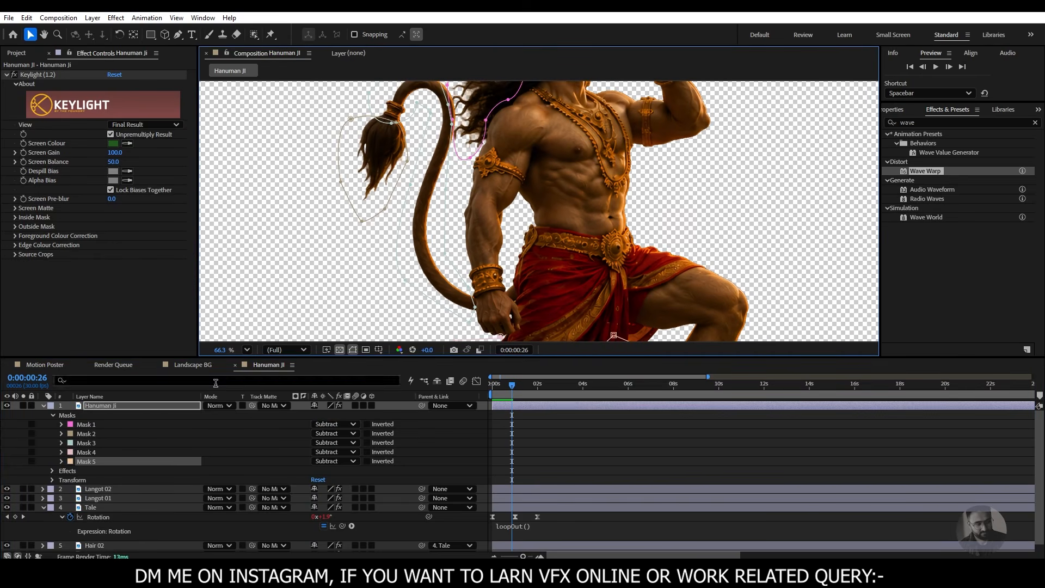
{"action": "left_click", "coordinate": [97, 452]}
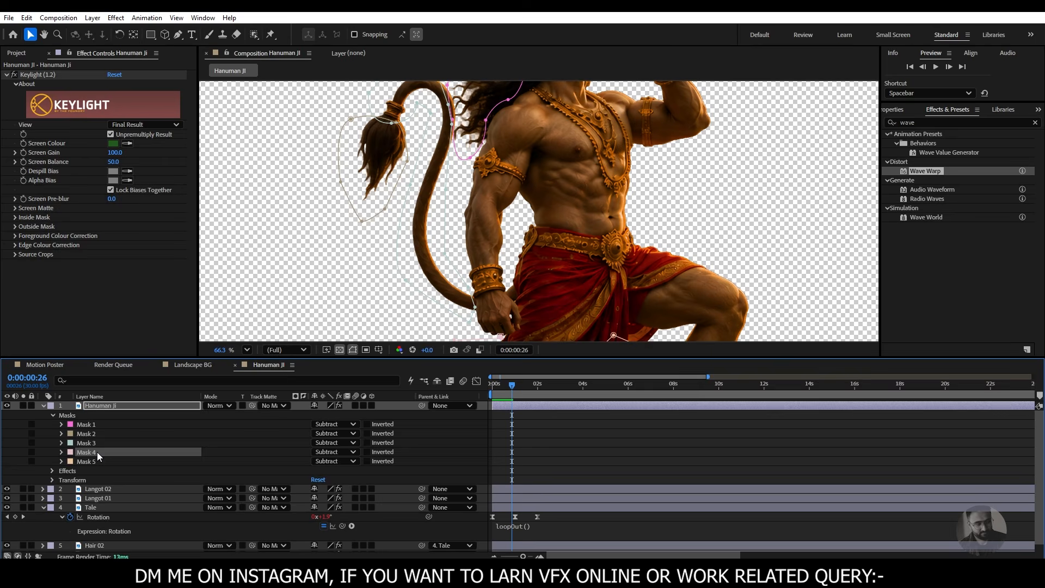
{"action": "left_click", "coordinate": [93, 442]}
{"action": "left_click_drag", "start_coordinate": [419, 294], "coordinate": [399, 254]}
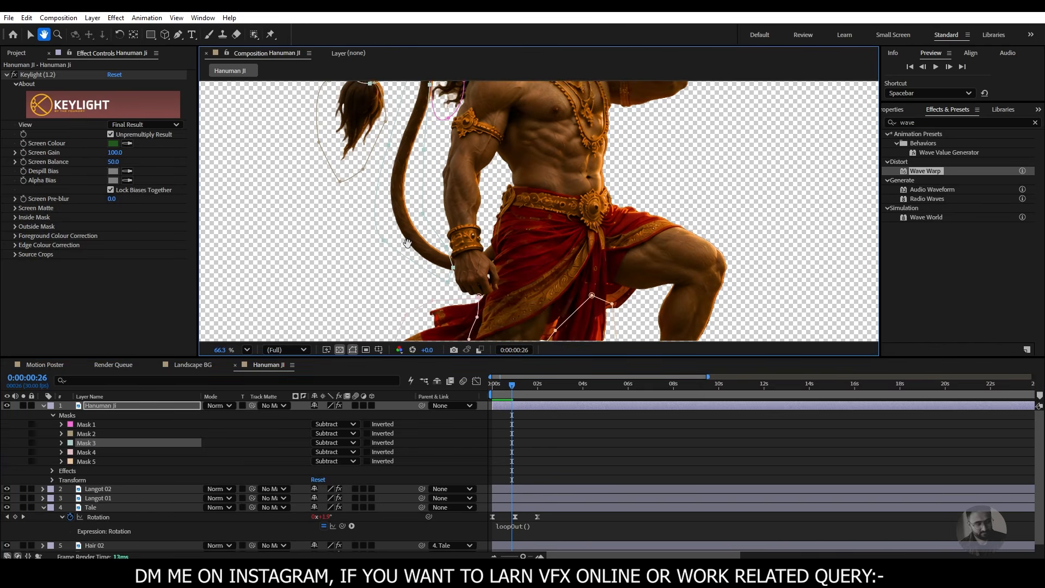
{"action": "left_click", "coordinate": [452, 268]}
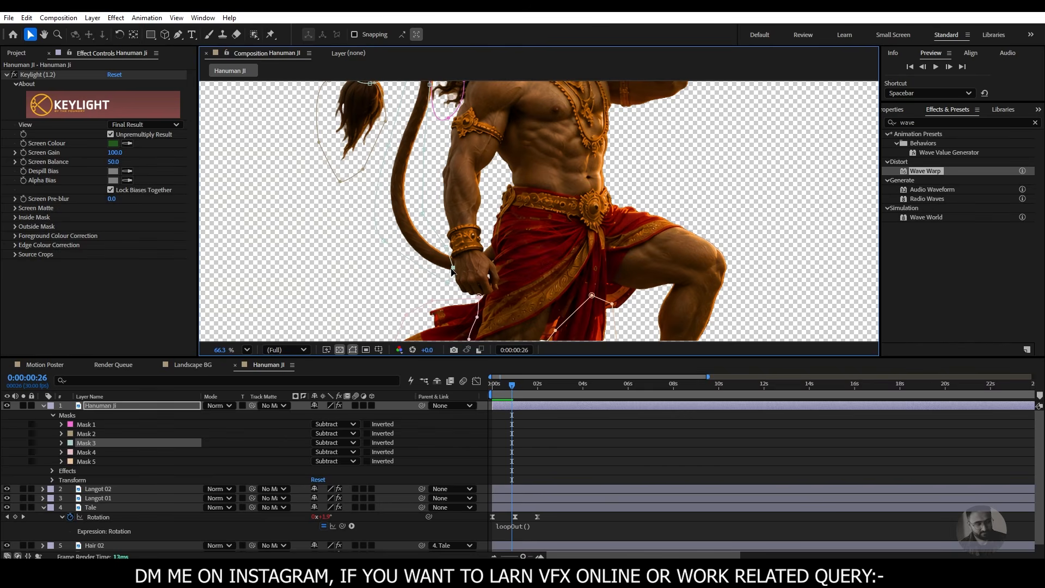
{"action": "left_click_drag", "start_coordinate": [451, 234], "coordinate": [478, 284]}
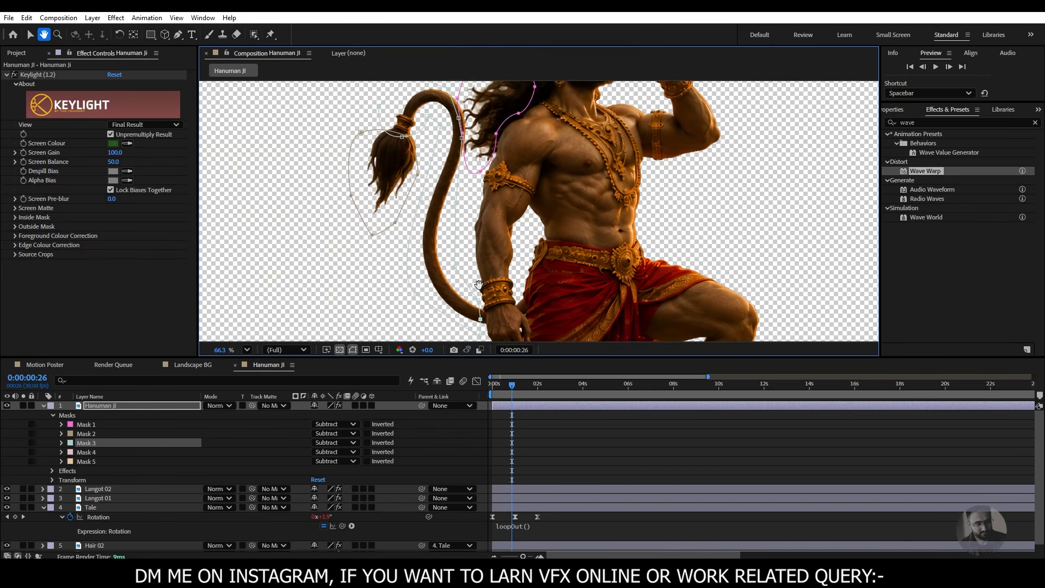
- Select Mask 2 and shift its points around the tail tuft slightly toward the body
{"action": "scroll", "coordinate": [479, 285], "scroll_direction": "down", "scroll_amount": 2}
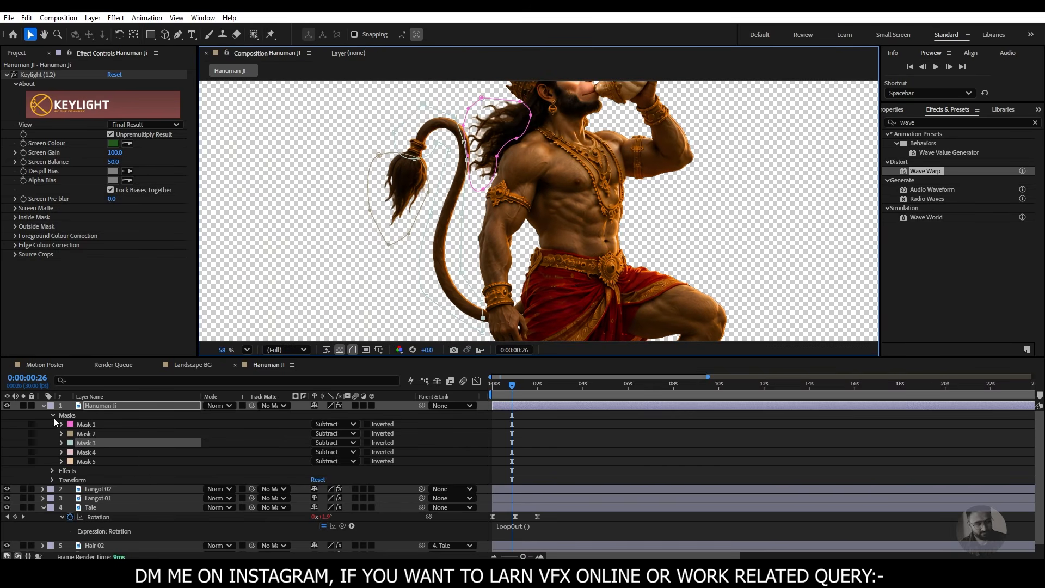
{"action": "left_click", "coordinate": [92, 434]}
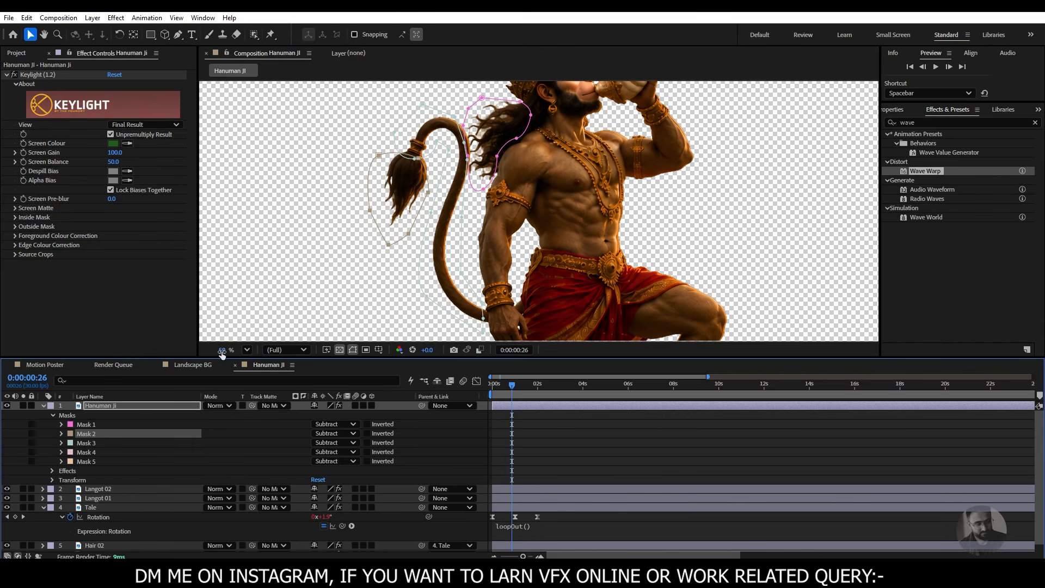
{"action": "scroll", "coordinate": [503, 226], "scroll_direction": "up", "scroll_amount": 8}
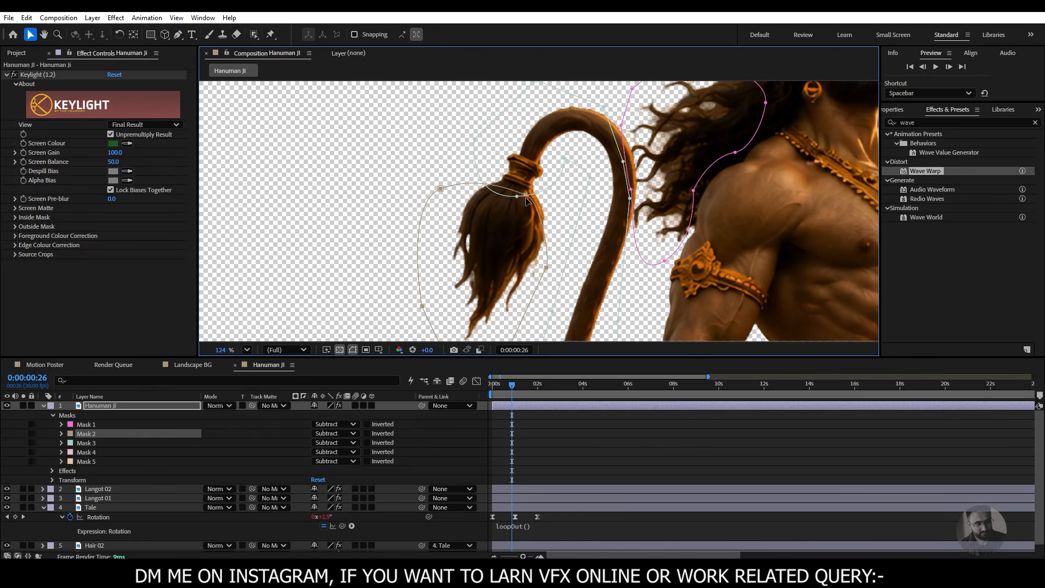
{"action": "left_click_drag", "start_coordinate": [525, 202], "coordinate": [537, 202]}
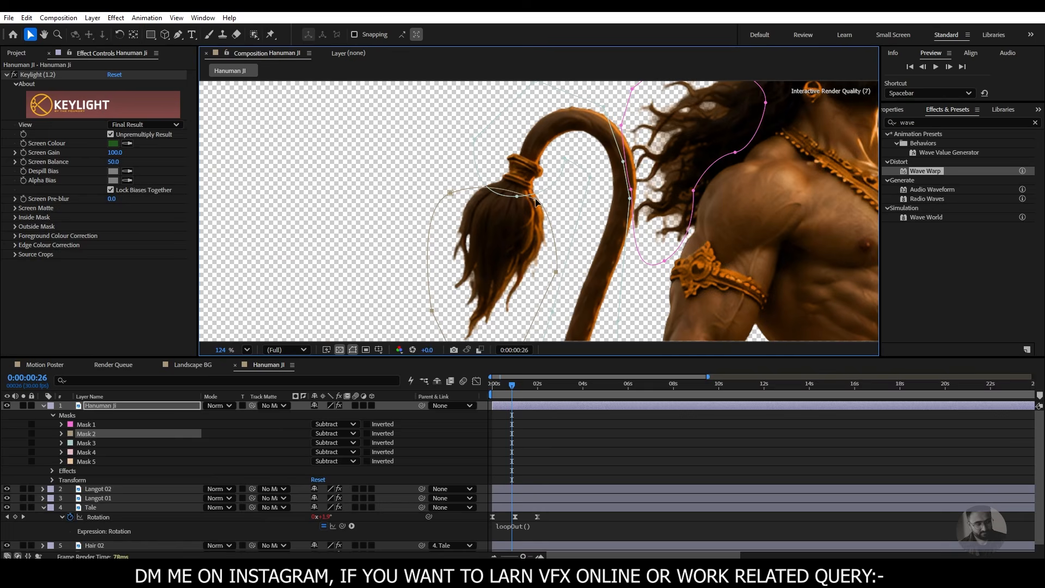
- Hide the mask outlines, check the tail at an earlier frame, and play back the animation with the whole figure in view
{"action": "left_click", "coordinate": [354, 349]}
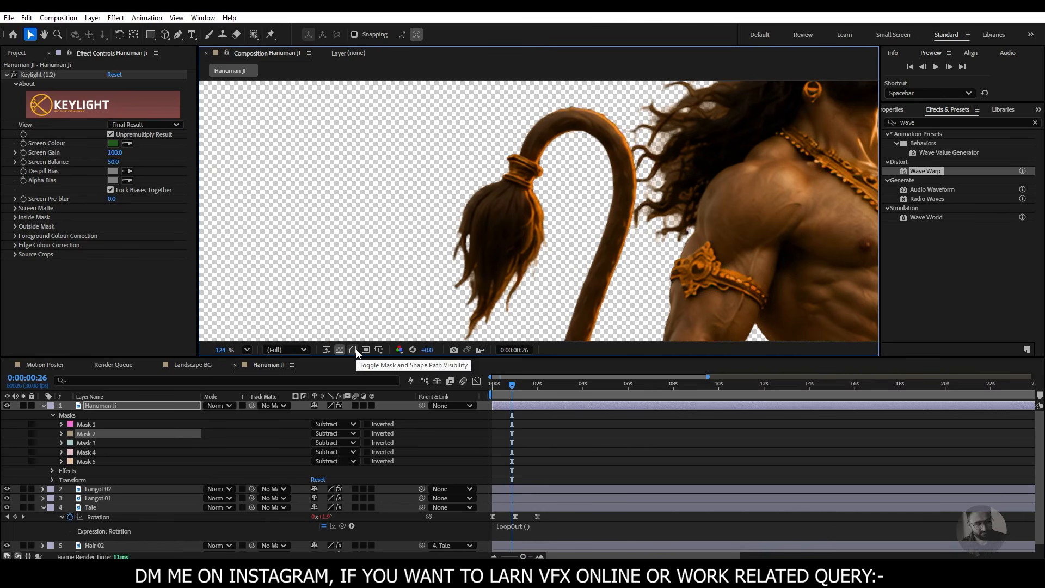
{"action": "left_click_drag", "start_coordinate": [550, 393], "coordinate": [506, 394]}
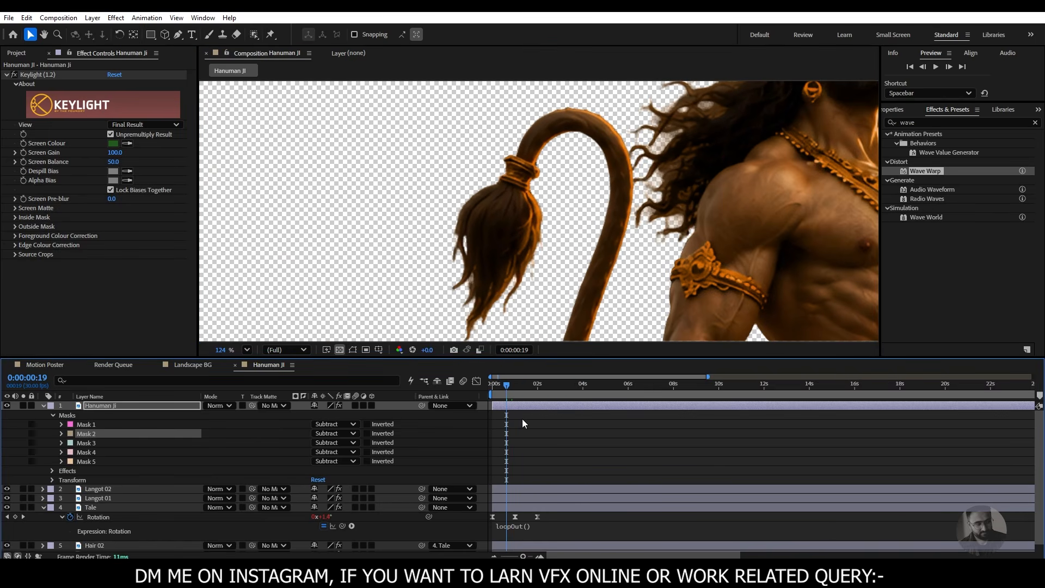
{"action": "left_click", "coordinate": [247, 350]}
{"action": "left_click", "coordinate": [261, 132]}
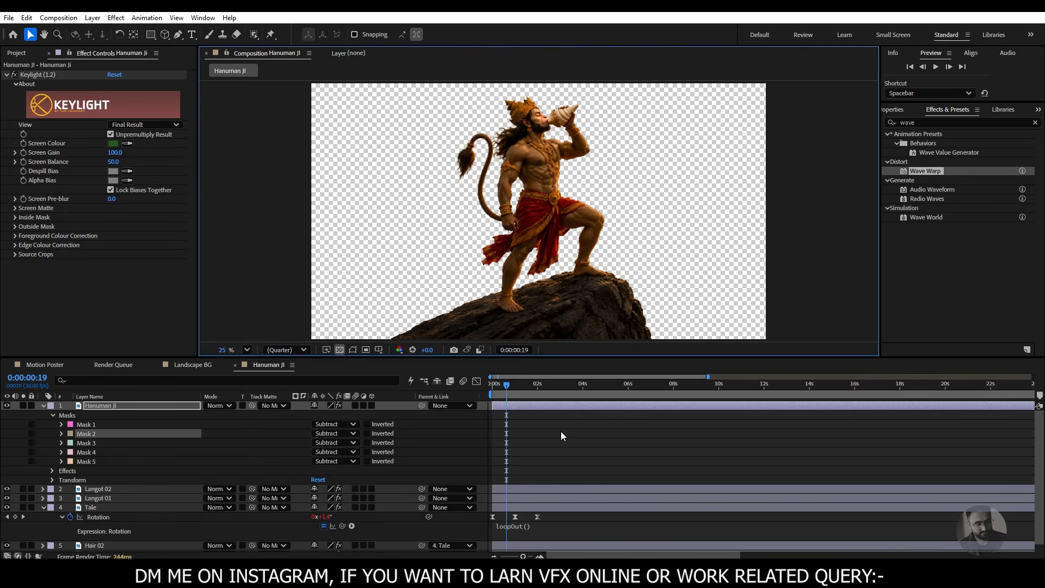
{"action": "key", "text": "space"}
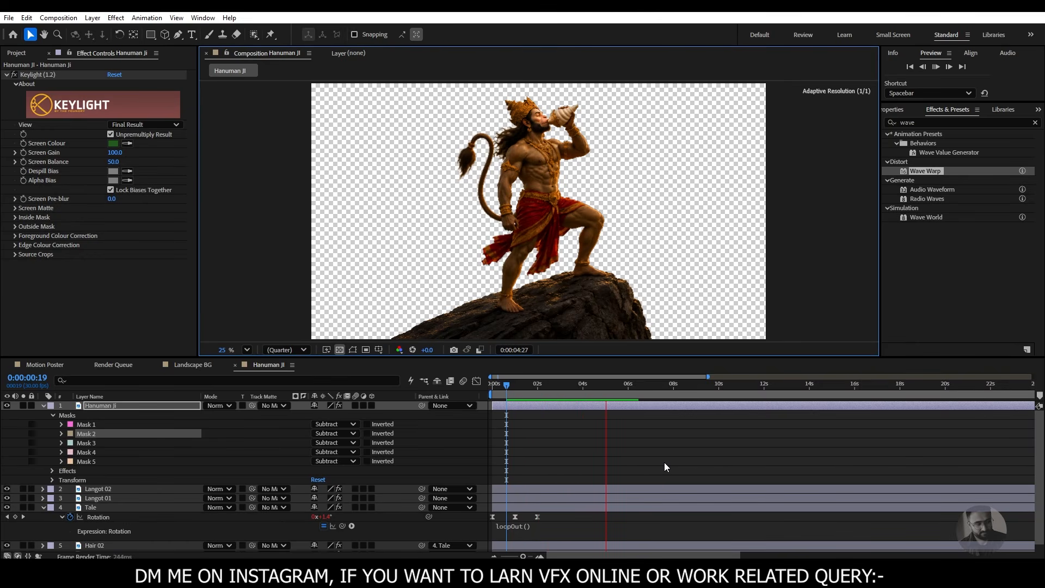
{"action": "key", "text": "space"}
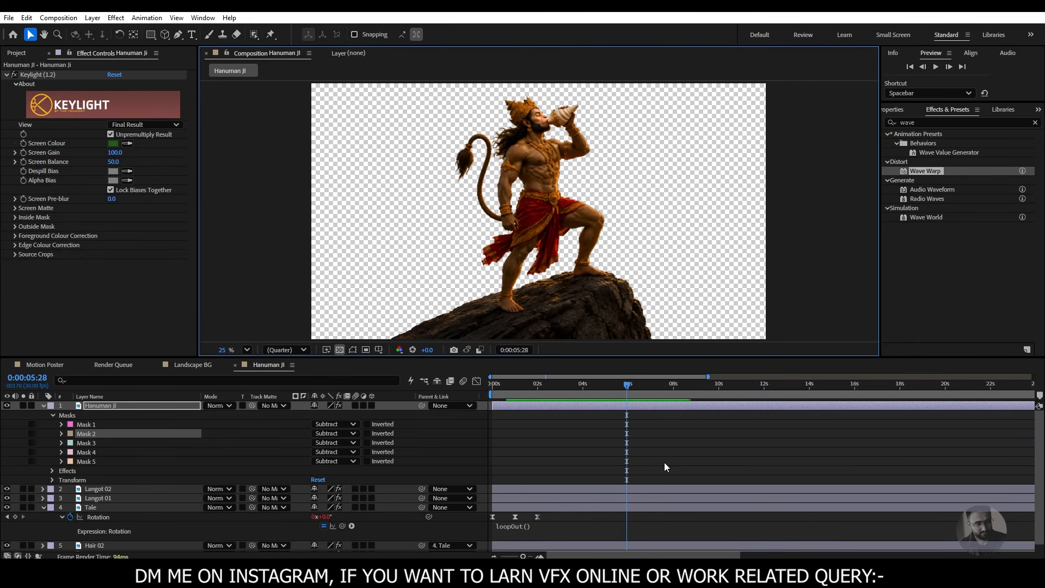
- Start saving the untitled project as an Adobe After Effects Project
{"action": "key", "text": "ctrl+s"}
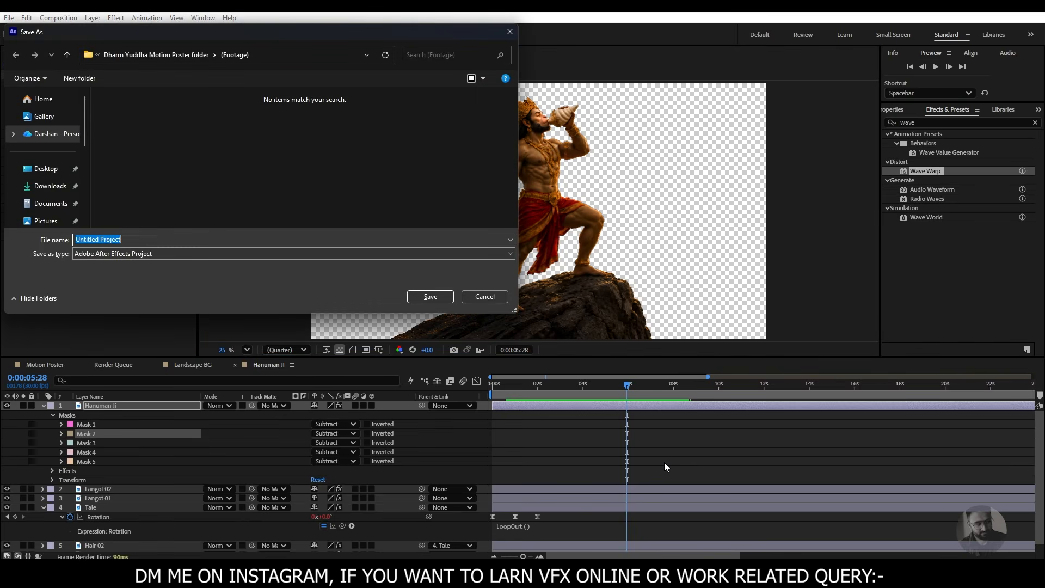
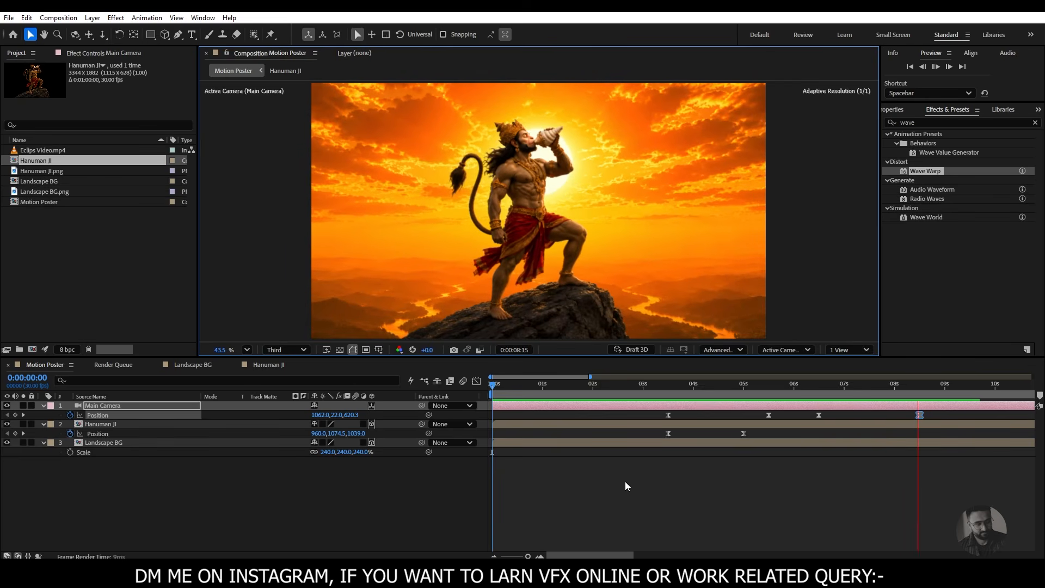
- Stop the preview, set the current time to 0:00:08:15, and review the flag transition in the reference video in the media player
{"action": "key", "text": "space"}
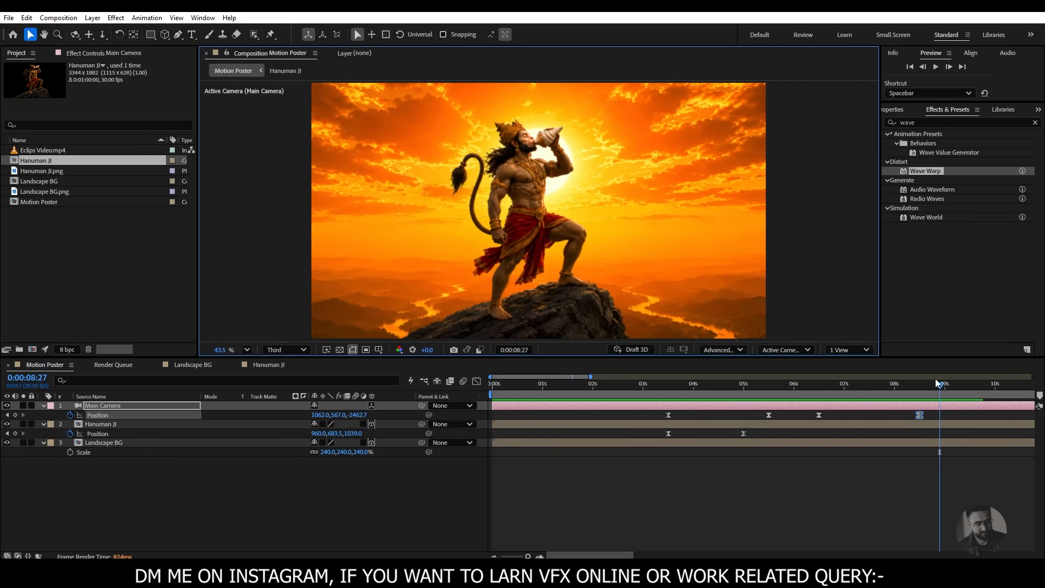
{"action": "left_click_drag", "start_coordinate": [925, 386], "coordinate": [920, 512]}
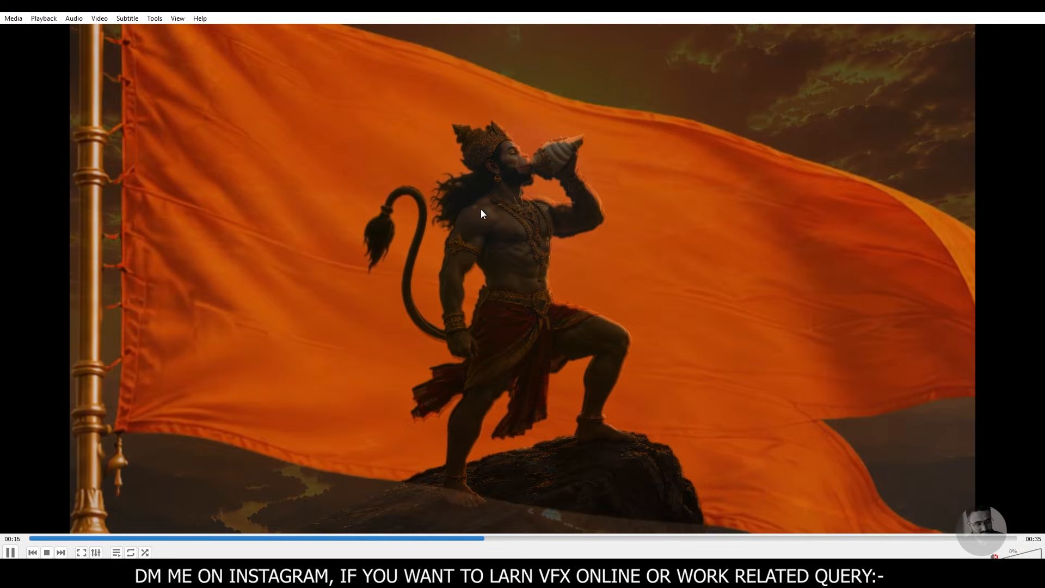
{"action": "key", "text": "space"}
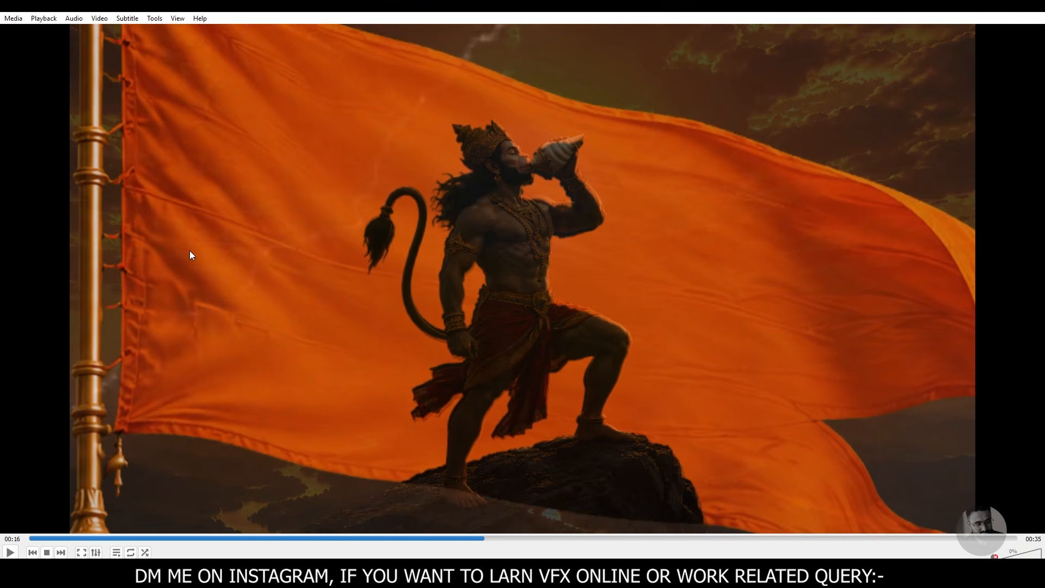
{"action": "key", "text": "space"}
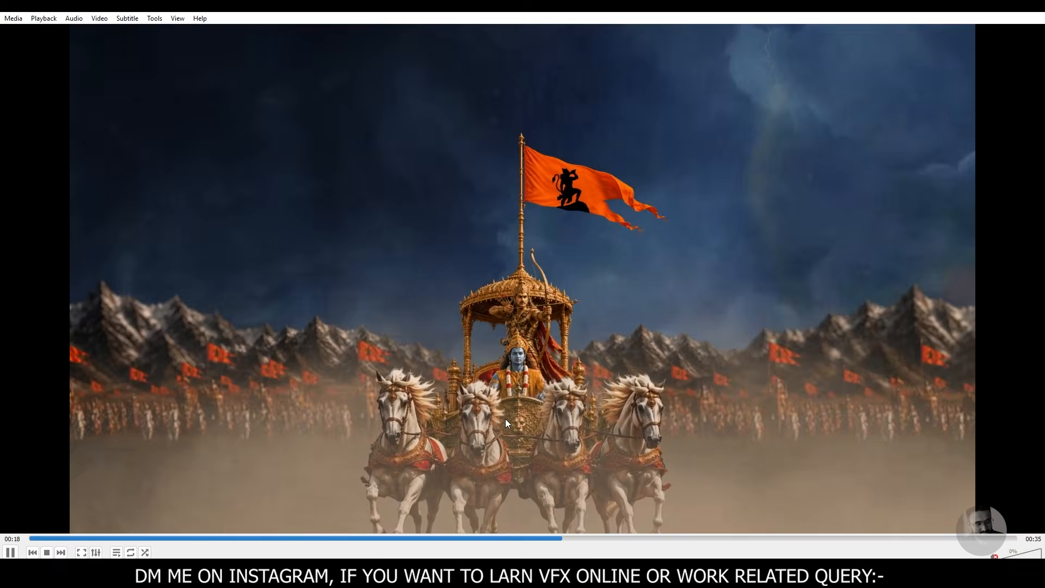
{"action": "key", "text": "space"}
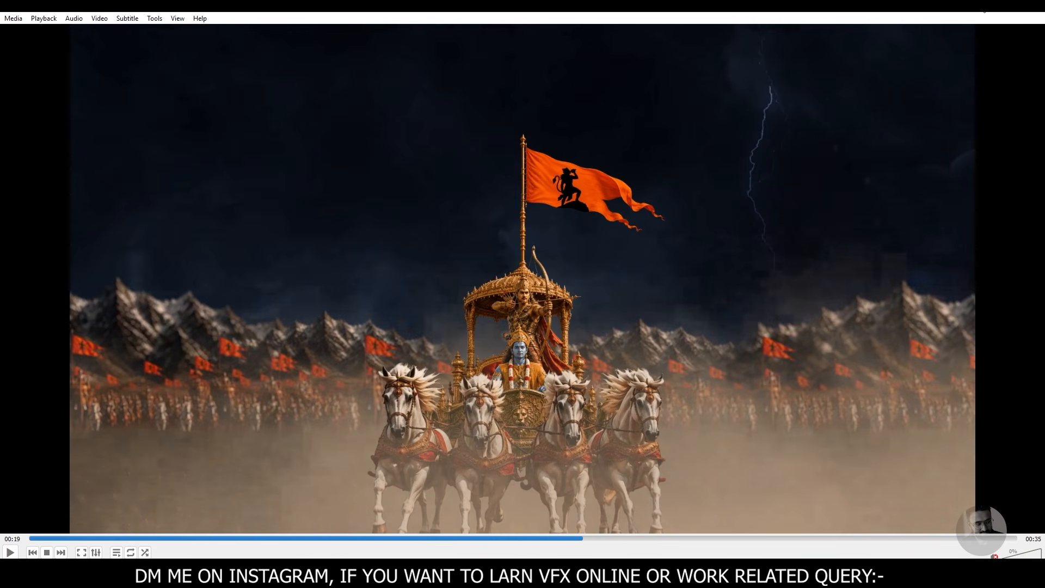
{"action": "left_click", "coordinate": [994, 17]}
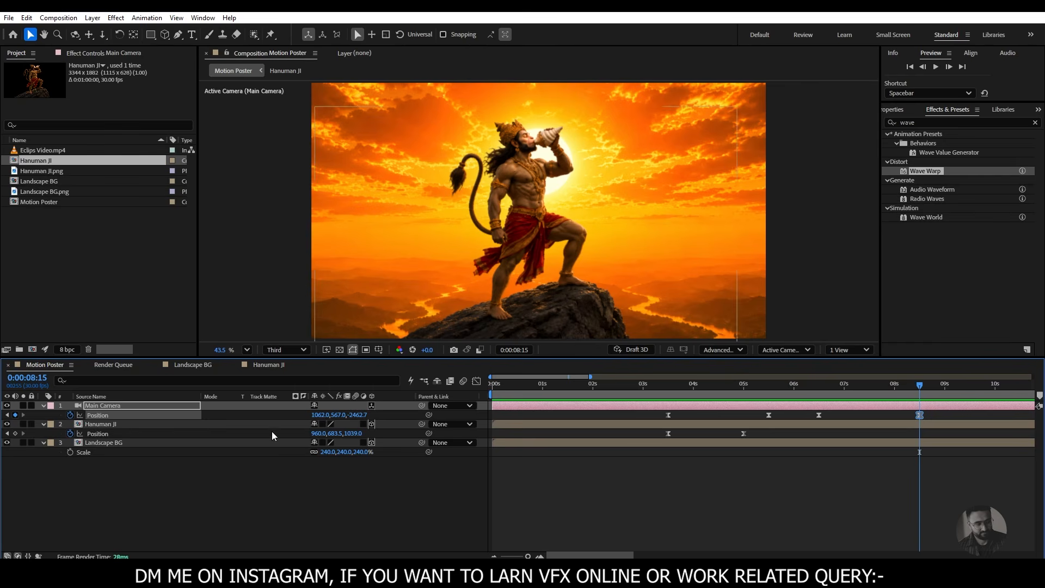
- Import the Flag image from the (Footage) folder in File Explorer into the After Effects project and create a composition from it
{"action": "left_click", "coordinate": [137, 573]}
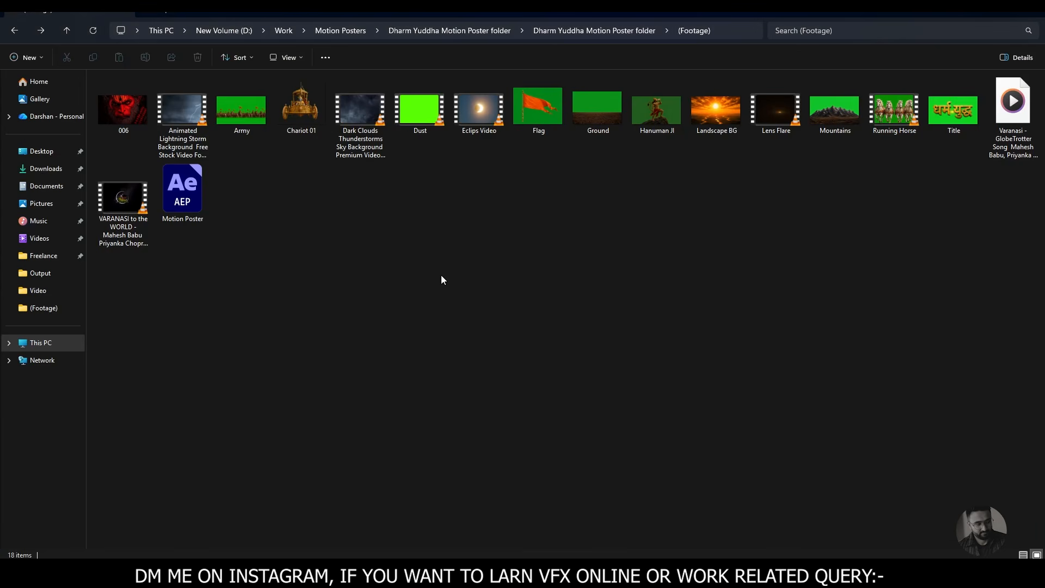
{"action": "left_click", "coordinate": [536, 113]}
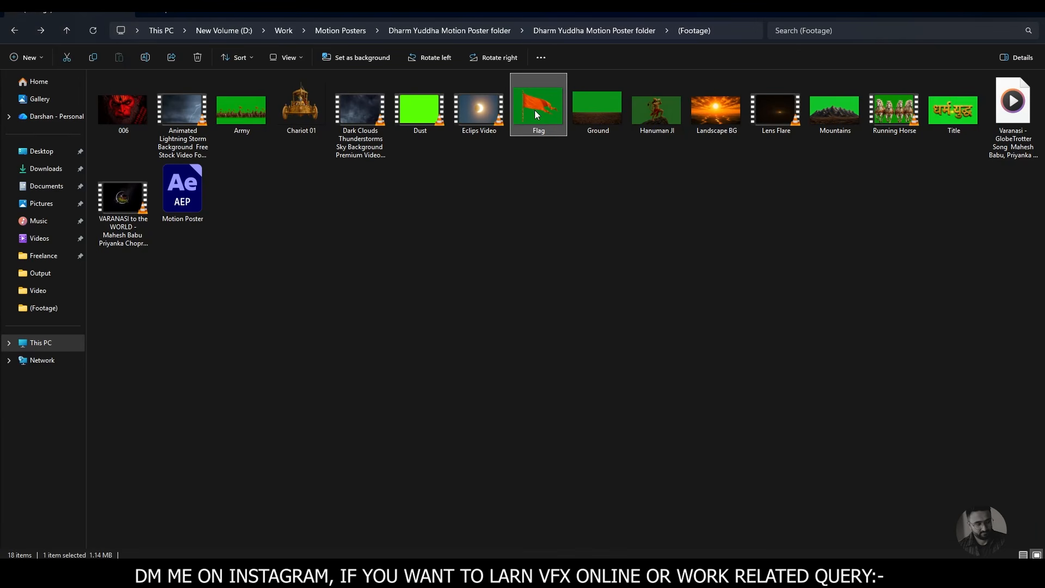
{"action": "left_click_drag", "start_coordinate": [533, 128], "coordinate": [132, 298]}
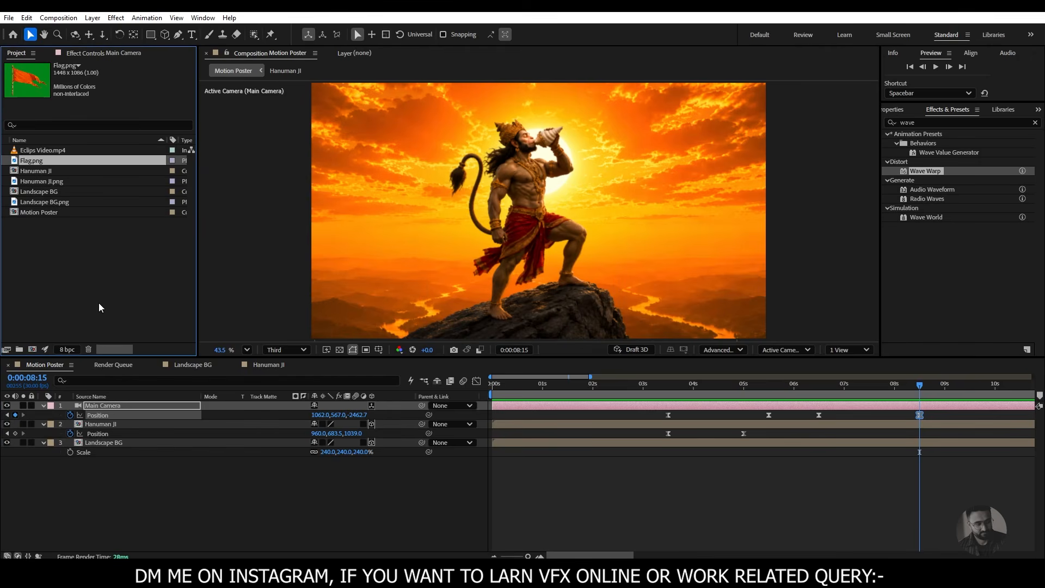
{"action": "left_click_drag", "start_coordinate": [38, 165], "coordinate": [32, 352]}
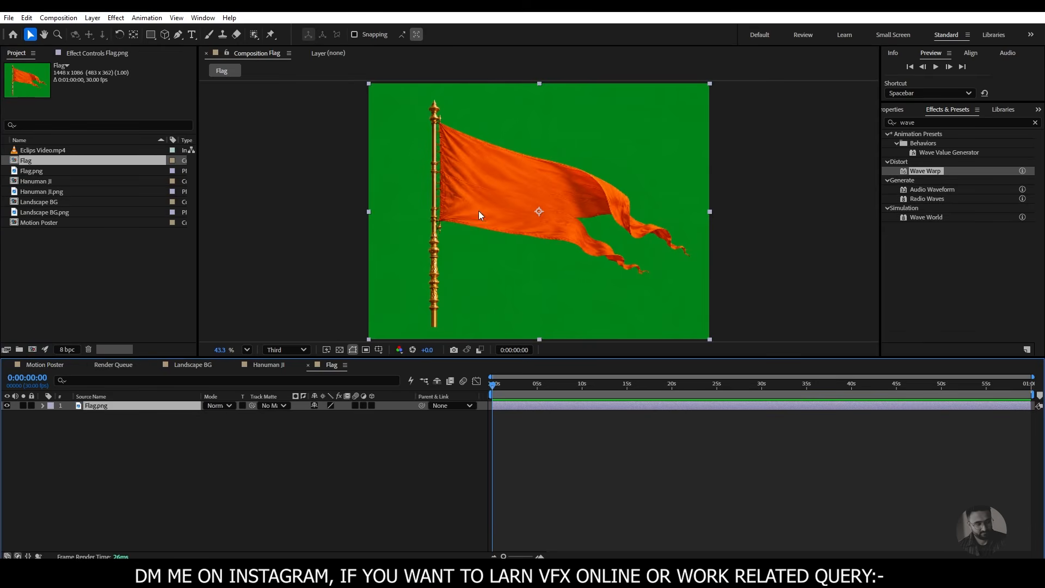
- Apply Keylight (1.2) to the Flag.png layer and sample the green background as its Screen Colour
{"action": "left_click", "coordinate": [116, 19]}
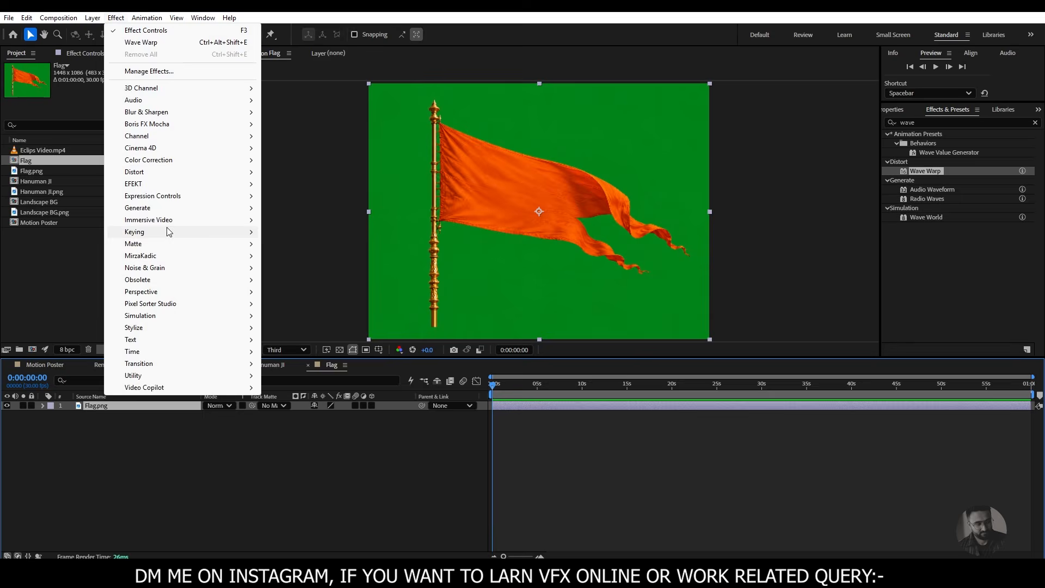
{"action": "mouse_move", "coordinate": [169, 232]}
{"action": "left_click", "coordinate": [297, 327]}
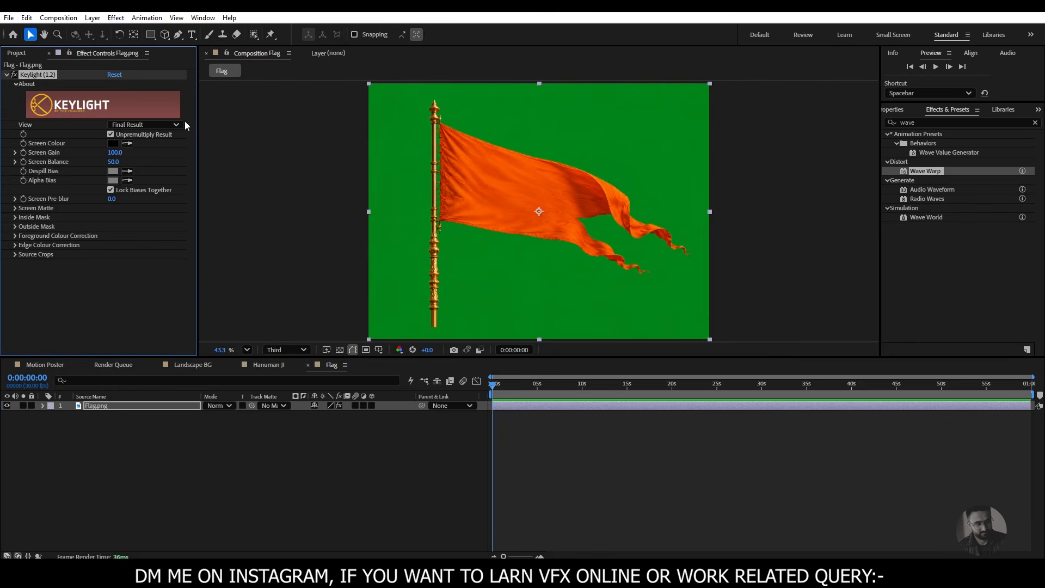
{"action": "left_click", "coordinate": [129, 142]}
{"action": "left_click", "coordinate": [400, 173]}
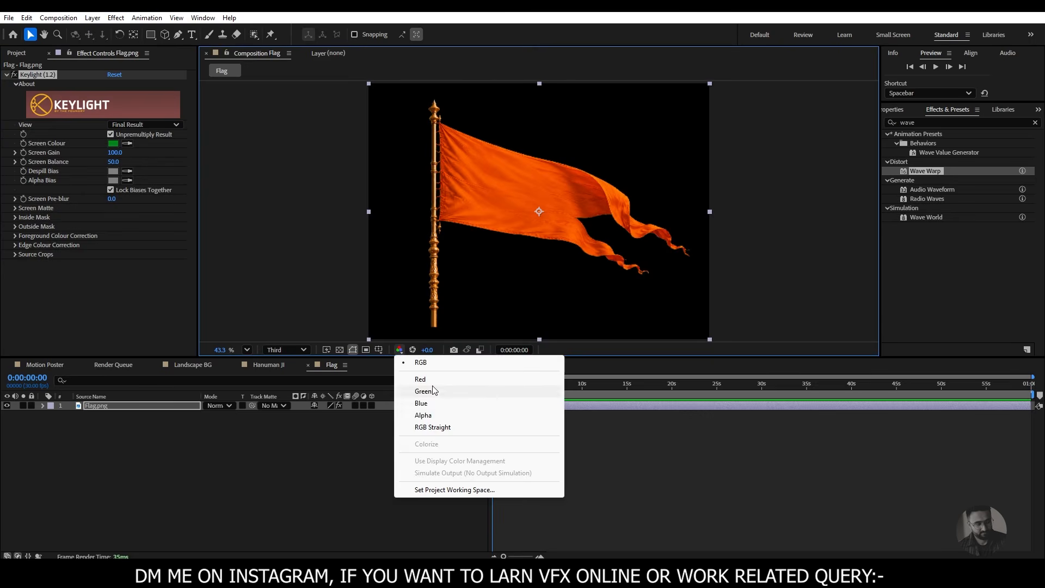
- Set Keylight's Screen Matte Clip White to 83 while viewing the alpha channel, and return the viewer to RGB
{"action": "left_click", "coordinate": [399, 350]}
{"action": "left_click", "coordinate": [423, 415]}
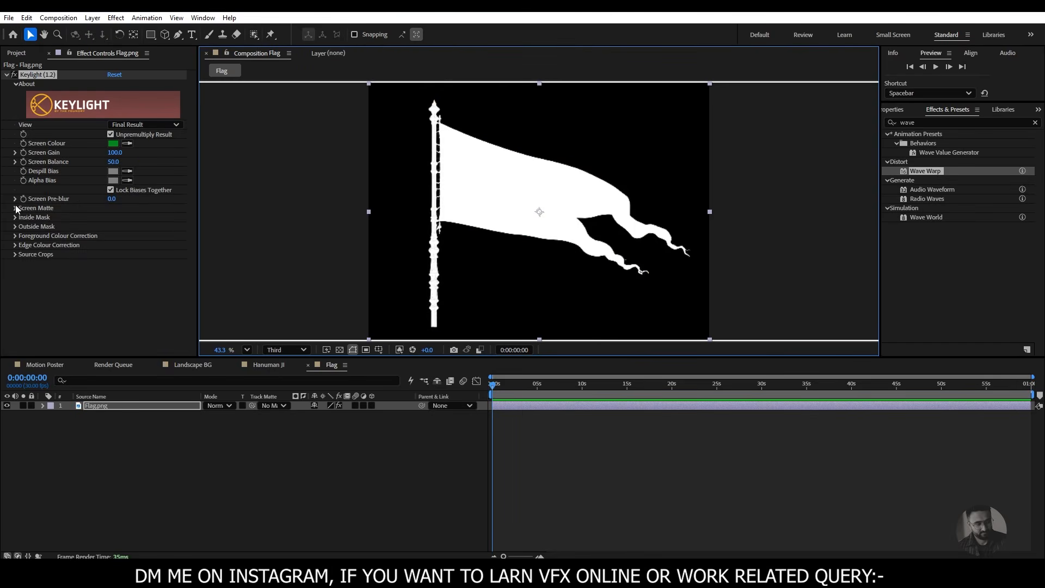
{"action": "left_click", "coordinate": [15, 208]}
{"action": "left_click_drag", "start_coordinate": [112, 227], "coordinate": [104, 227]}
{"action": "left_click", "coordinate": [402, 351]}
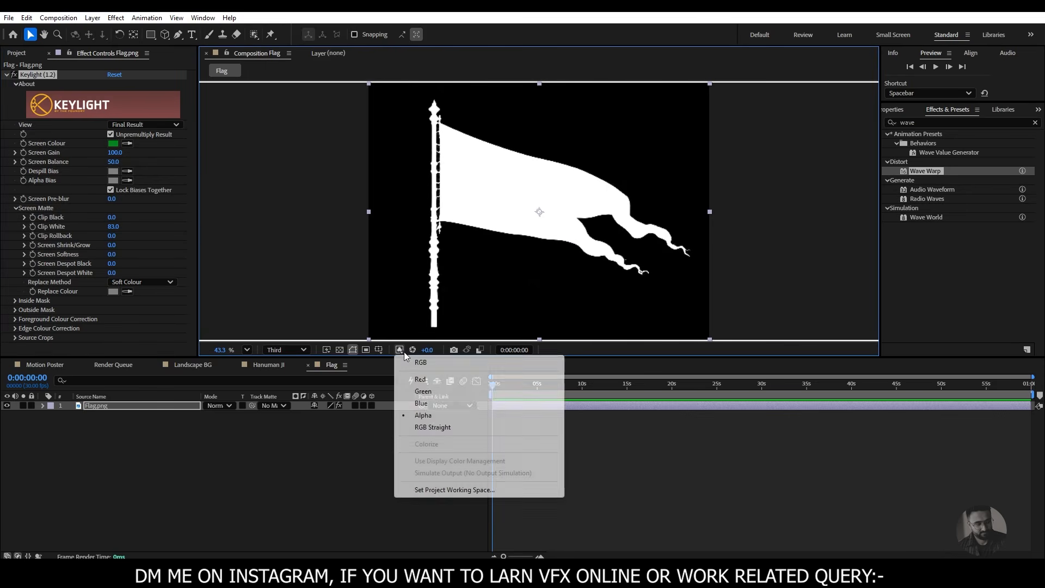
{"action": "left_click", "coordinate": [420, 361]}
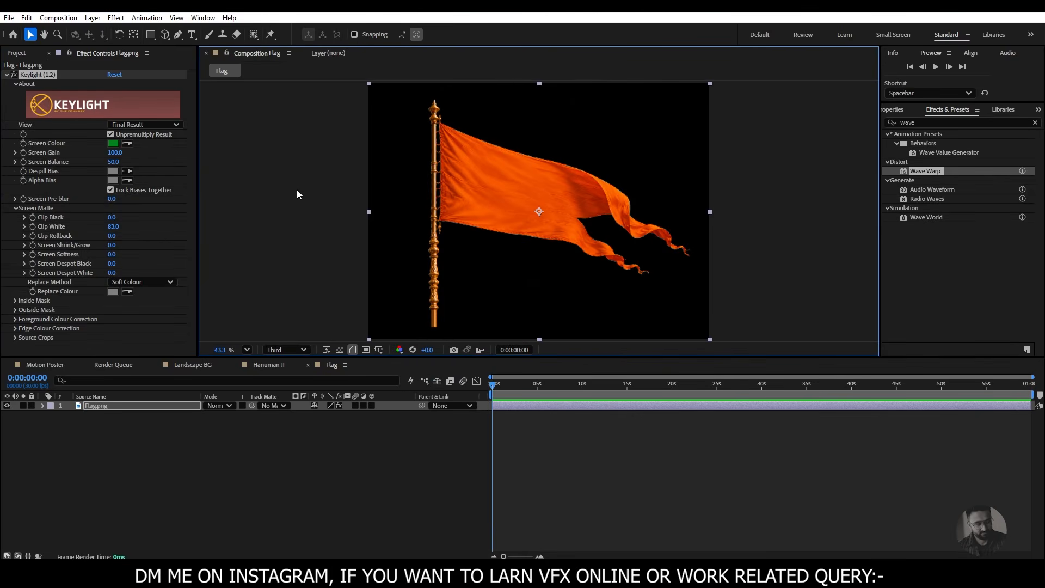
{"action": "left_click_drag", "start_coordinate": [523, 388], "coordinate": [452, 409]}
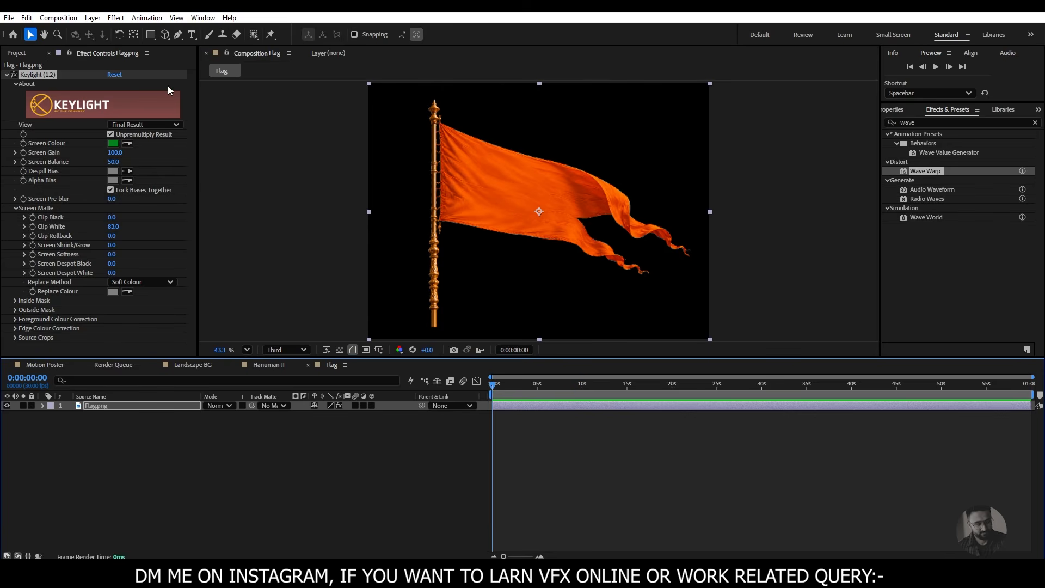
- Draw a rectangular mask around the orange flag cloth on the Flag.png layer, leaving out the golden pole
{"action": "left_click", "coordinate": [151, 35]}
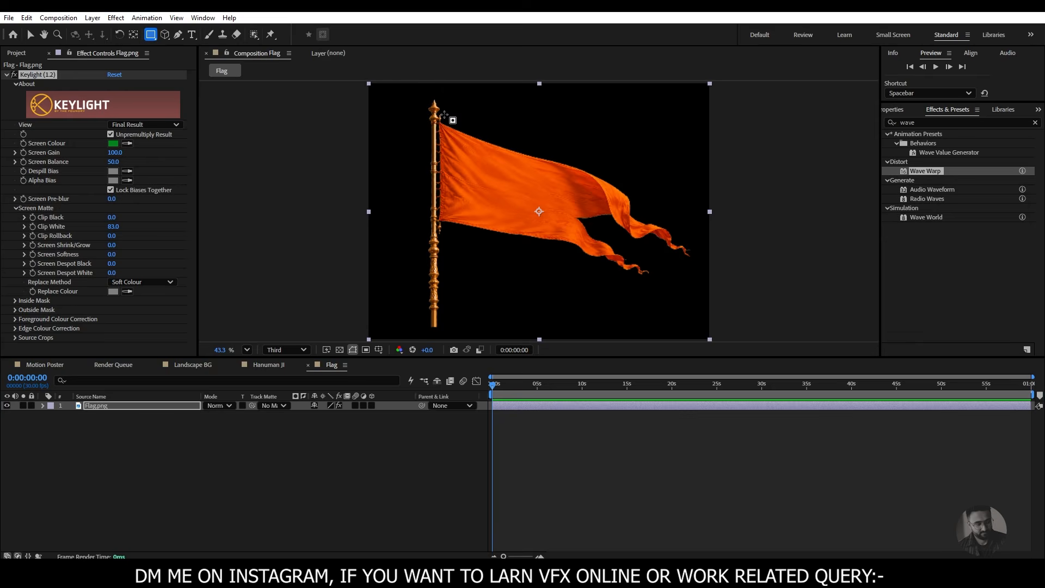
{"action": "left_click_drag", "start_coordinate": [441, 114], "coordinate": [700, 304]}
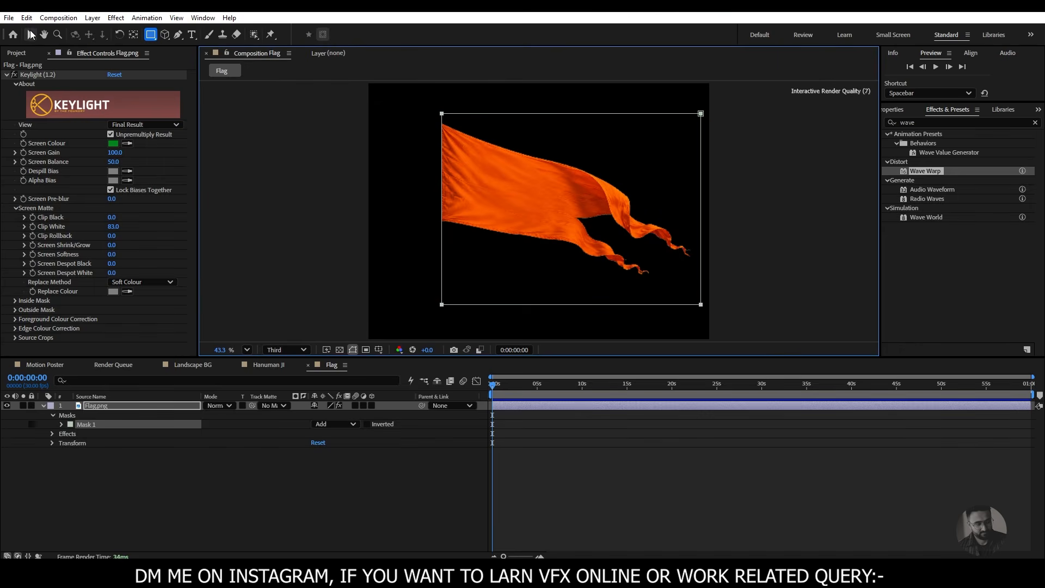
{"action": "key", "text": "v"}
- Duplicate the masked Flag.png layer and set Mask 1 on the upper copy to Subtract to isolate the pole
{"action": "left_click", "coordinate": [109, 406]}
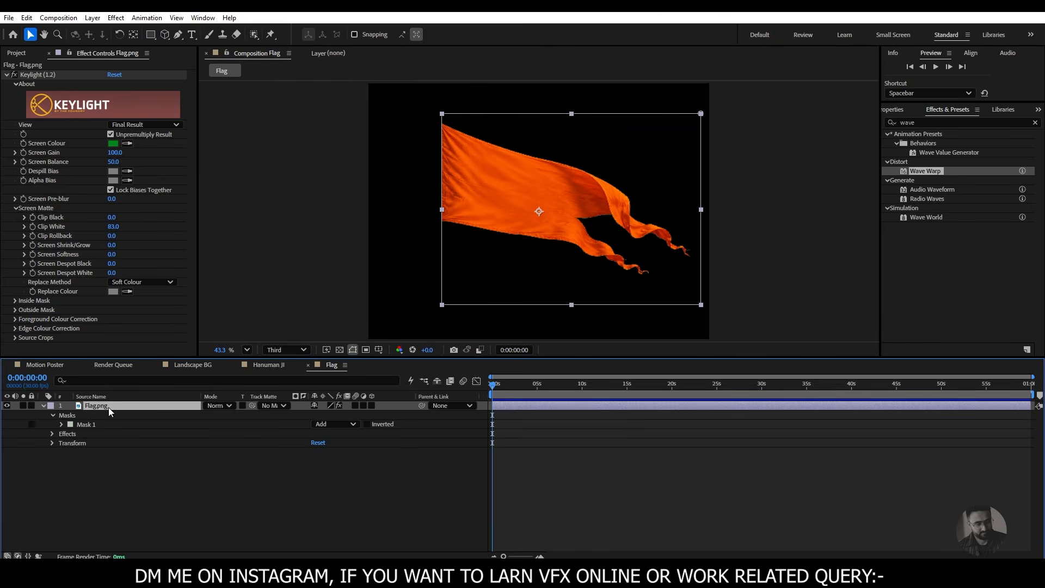
{"action": "key", "text": "ctrl+d"}
{"action": "left_click", "coordinate": [43, 407]}
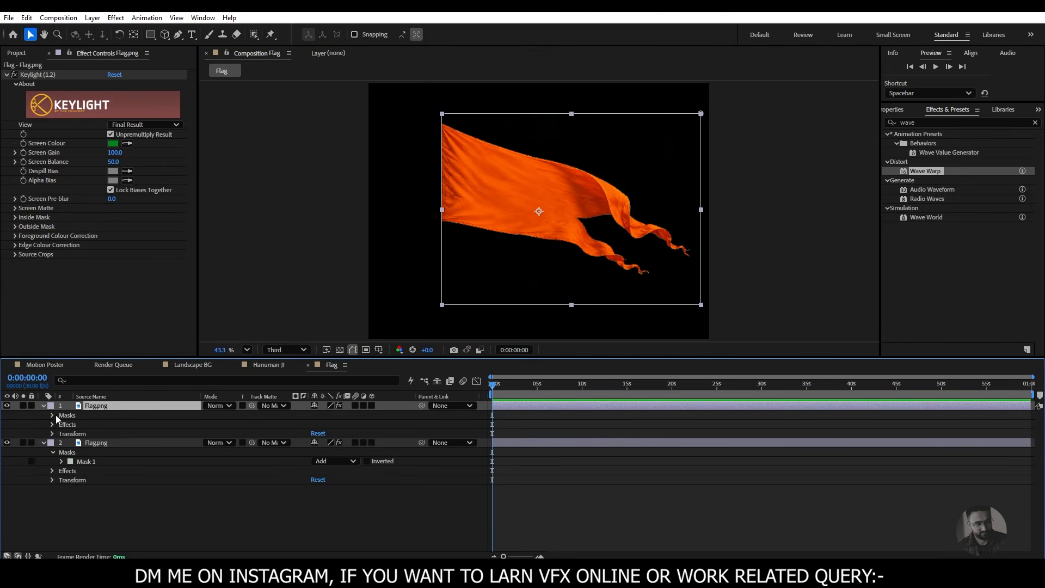
{"action": "left_click", "coordinate": [52, 416]}
{"action": "left_click", "coordinate": [345, 426]}
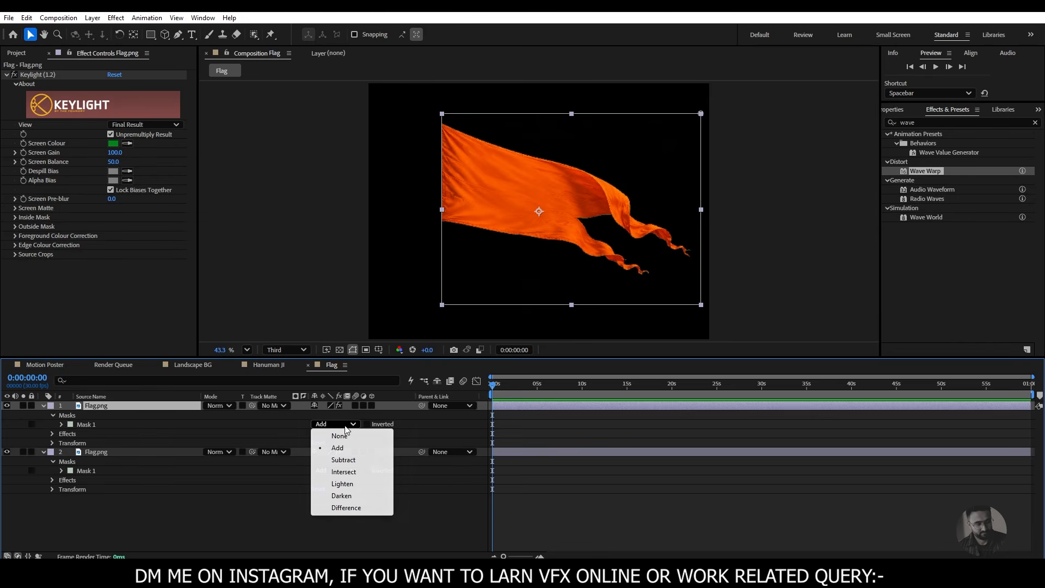
{"action": "left_click", "coordinate": [343, 460]}
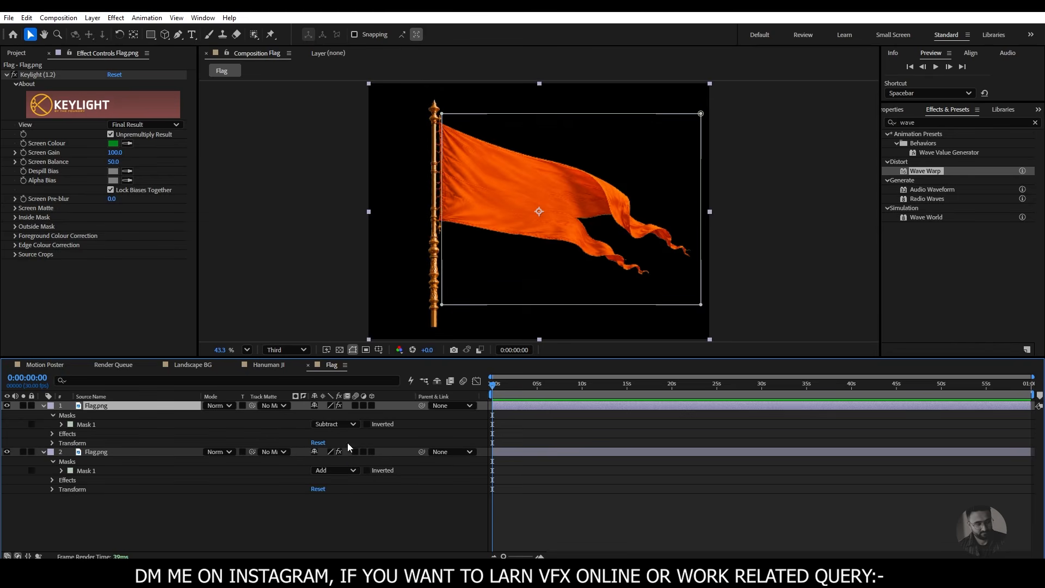
- Toggle the visibility of both Flag.png layers to check the separation of pole and cloth
{"action": "left_click", "coordinate": [7, 405]}
{"action": "left_click", "coordinate": [7, 405]}
{"action": "left_click", "coordinate": [6, 452]}
{"action": "left_click", "coordinate": [6, 451]}
{"action": "left_click", "coordinate": [7, 406]}
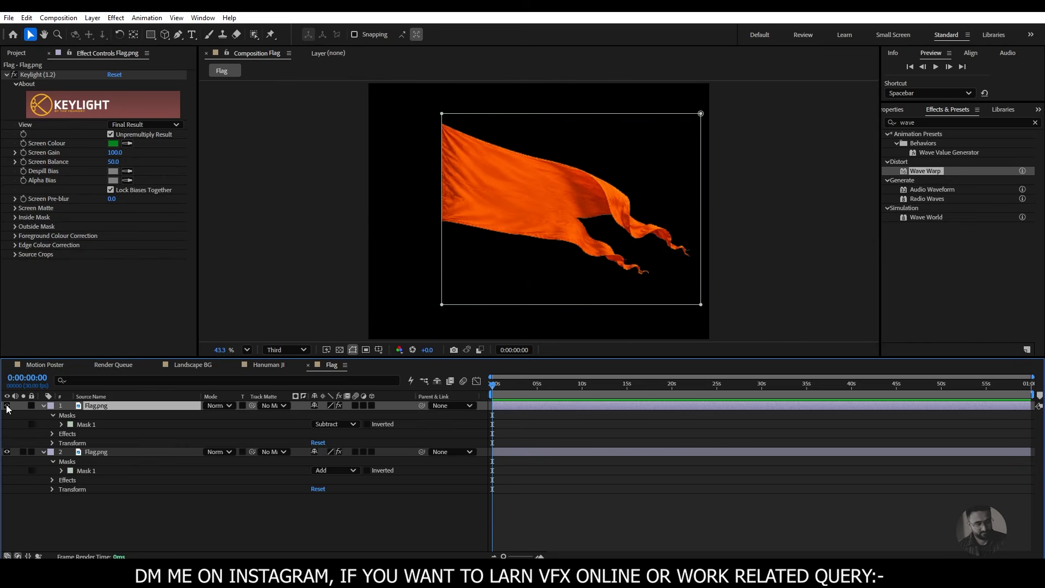
{"action": "left_click", "coordinate": [7, 405]}
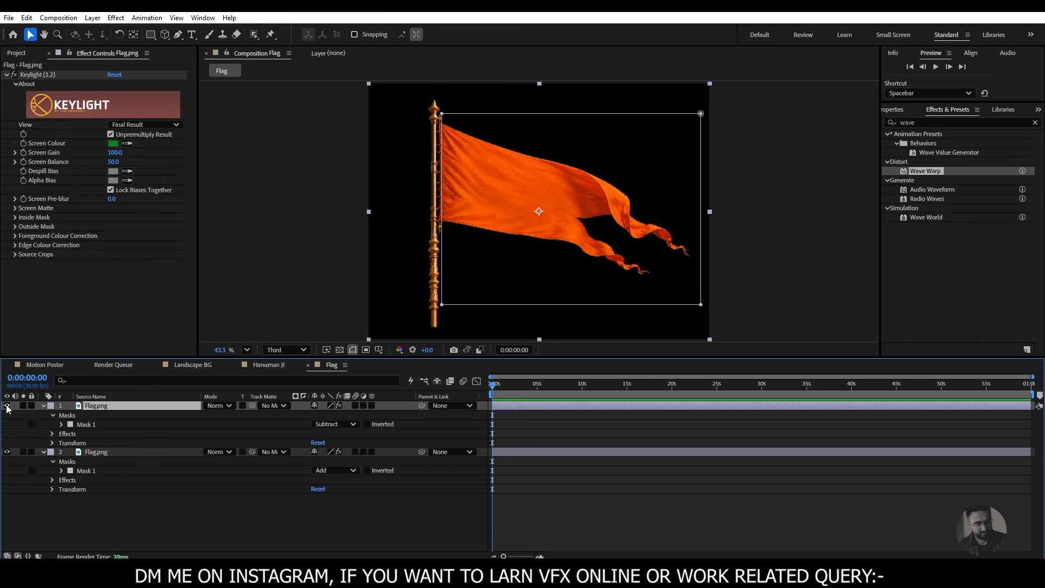
- Apply Wave Warp to the lower Flag.png layer containing the cloth, set its Wave Height to 2, and preview the motion
{"action": "left_click", "coordinate": [115, 453]}
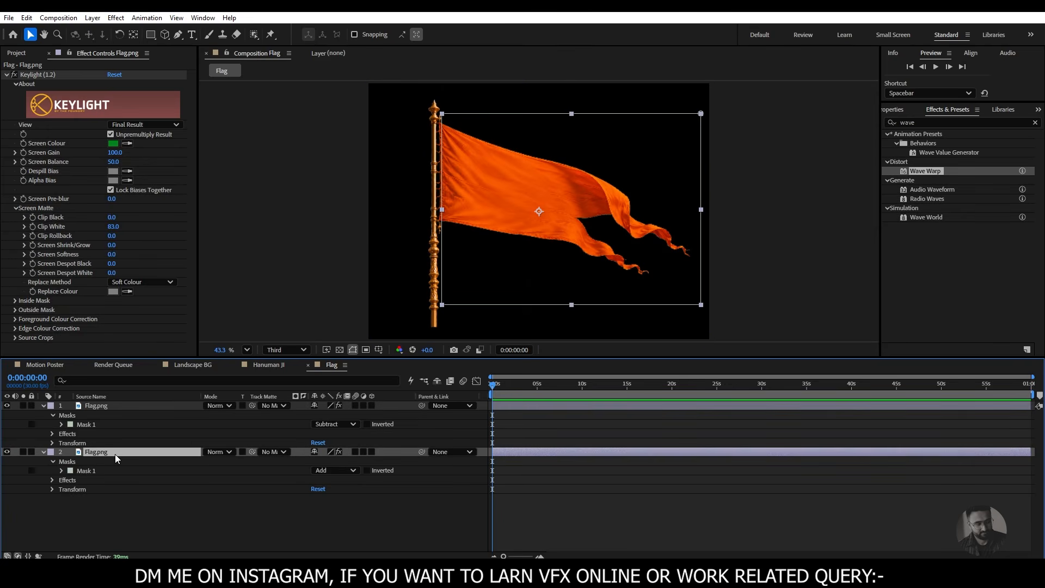
{"action": "double_click", "coordinate": [925, 171]}
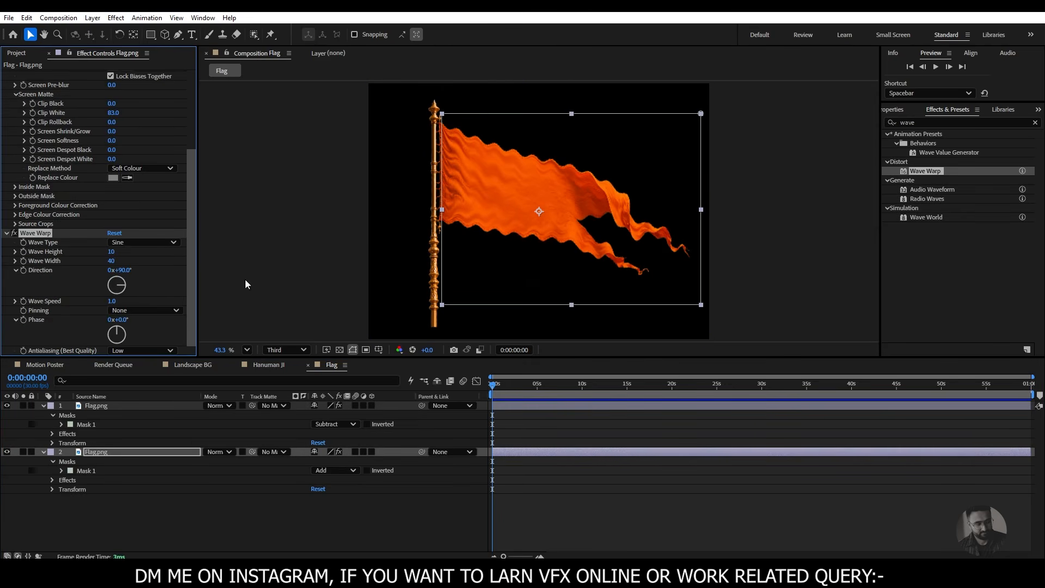
{"action": "left_click", "coordinate": [111, 251]}
{"action": "key", "text": "Return"}
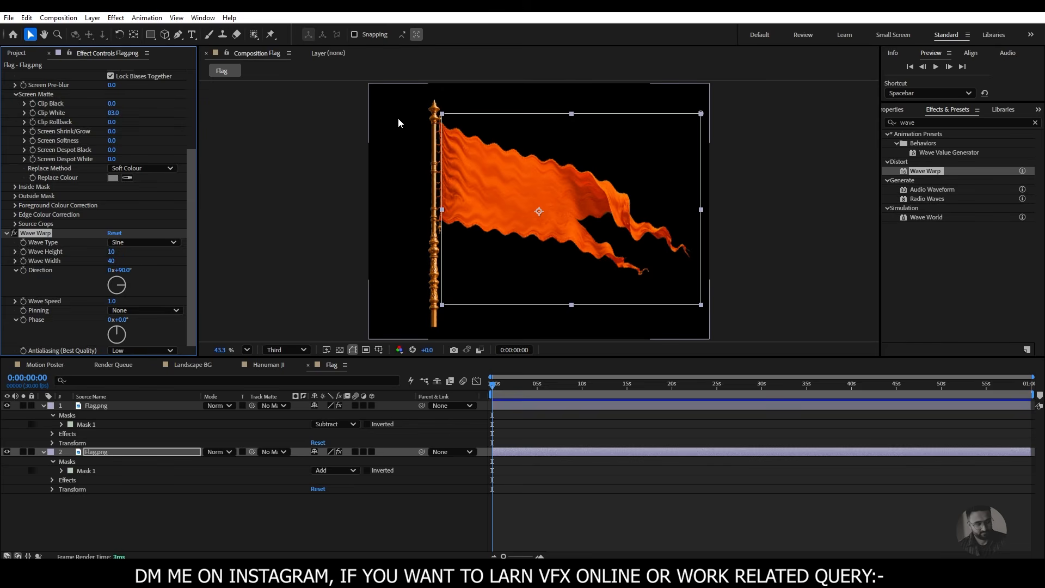
{"action": "left_click", "coordinate": [111, 252]}
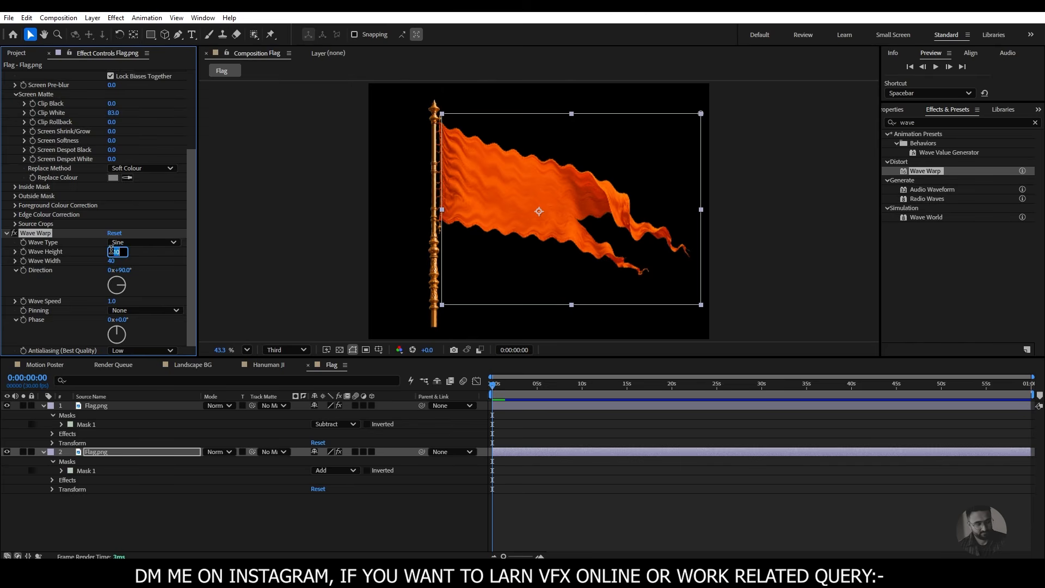
{"action": "type", "text": "1"}
{"action": "key", "text": "Return"}
{"action": "key", "text": "space"}
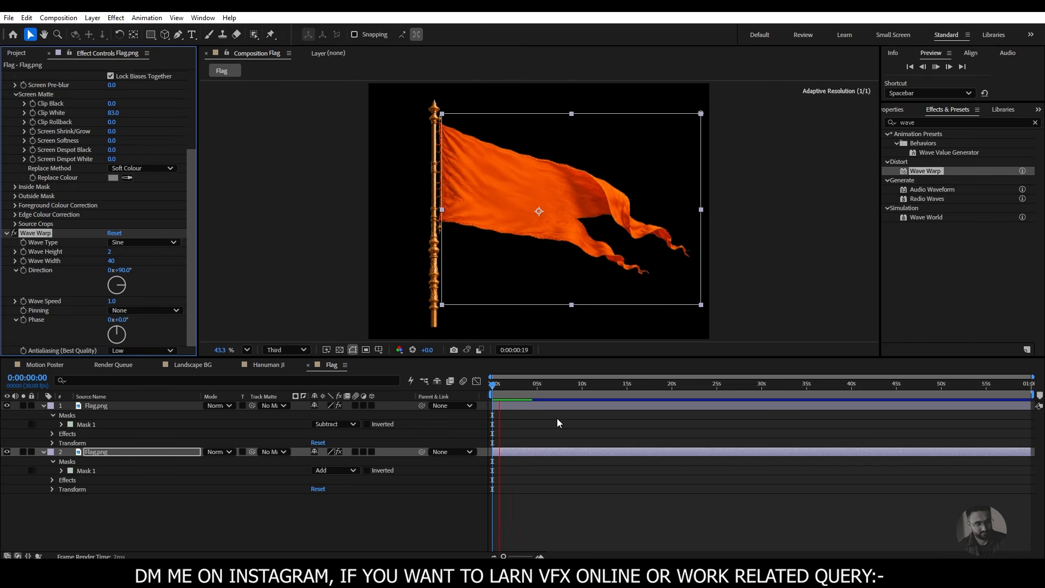
{"action": "key", "text": "space"}
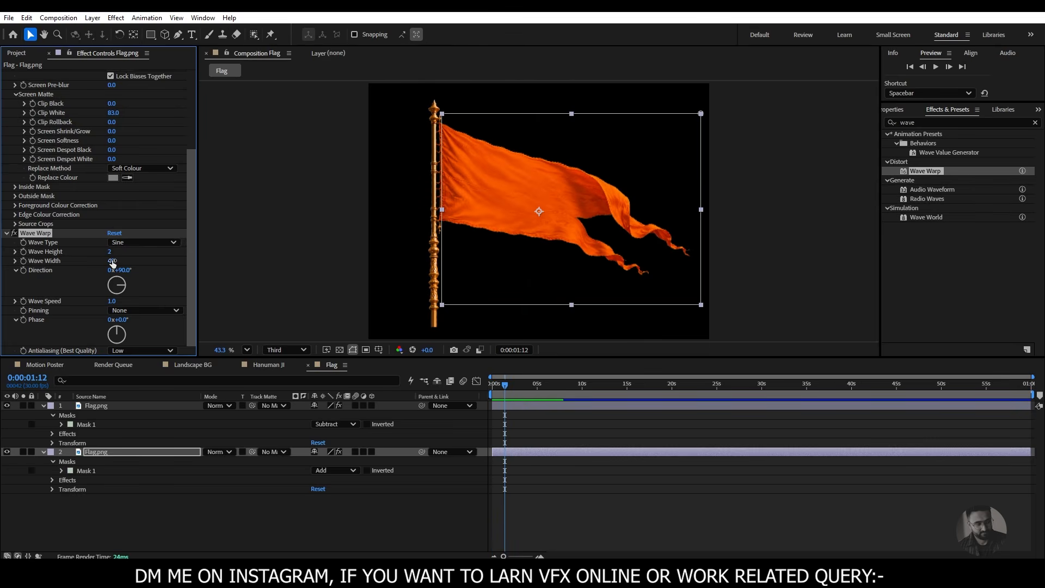
- Set the cloth's Wave Width to 75 and Wave Speed to 3, preview the waving, and return to the Motion Poster composition
{"action": "left_click", "coordinate": [113, 261]}
{"action": "type", "text": "75"}
{"action": "key", "text": "Return"}
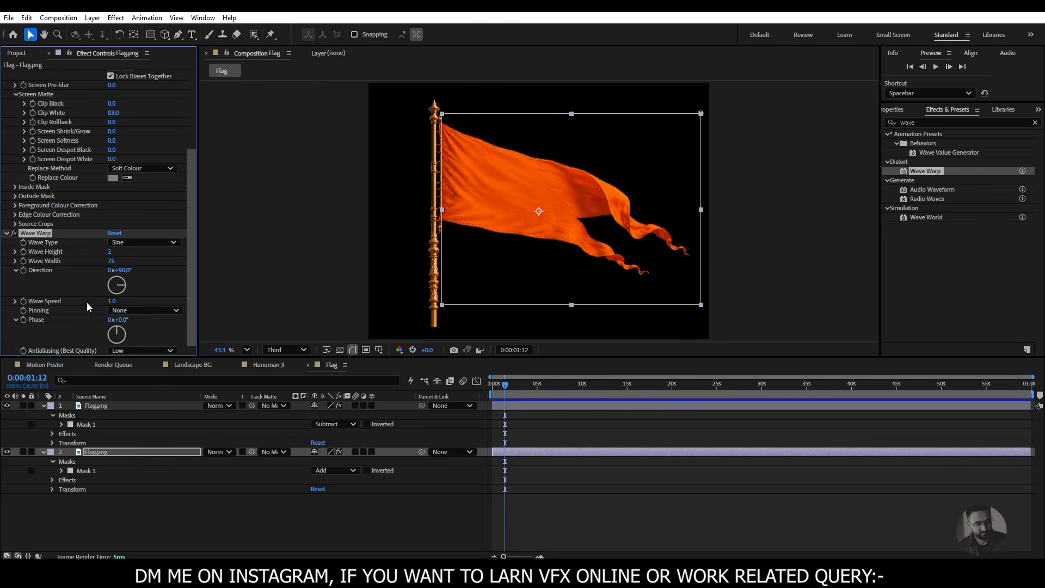
{"action": "left_click", "coordinate": [111, 301]}
{"action": "type", "text": "3"}
{"action": "key", "text": "Return"}
{"action": "key", "text": "space"}
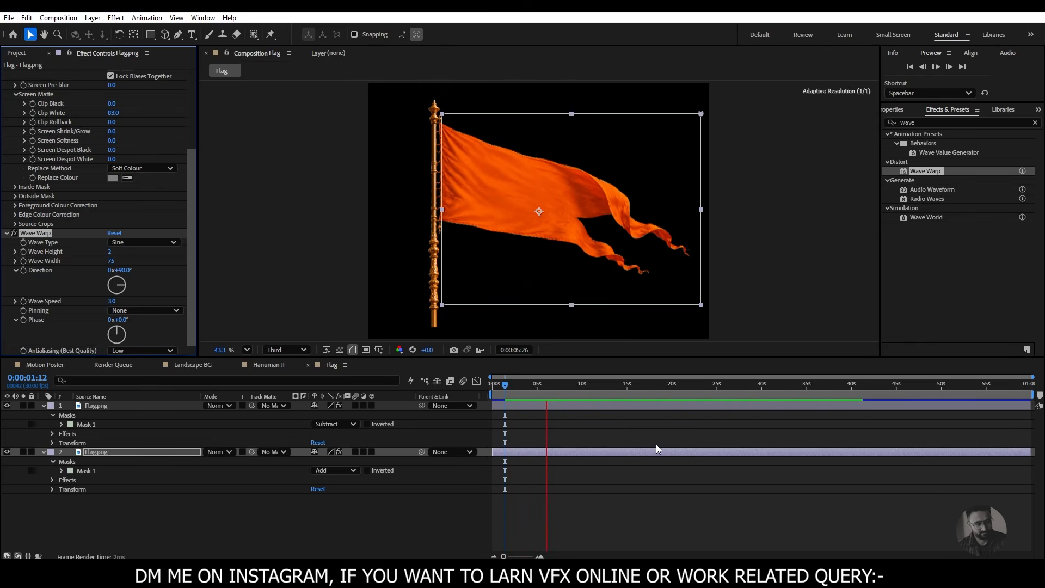
{"action": "key", "text": "space"}
{"action": "left_click", "coordinate": [40, 365]}
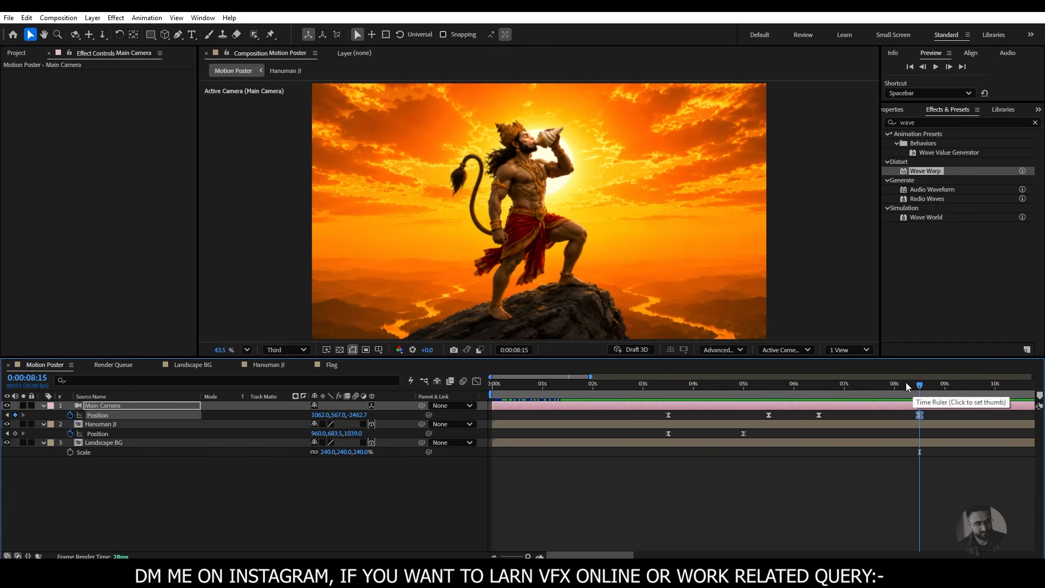
- Add the Flag composition to Motion Poster between the Hanuman JI and Landscape BG layers and make it a 3D layer
{"action": "left_click", "coordinate": [21, 55]}
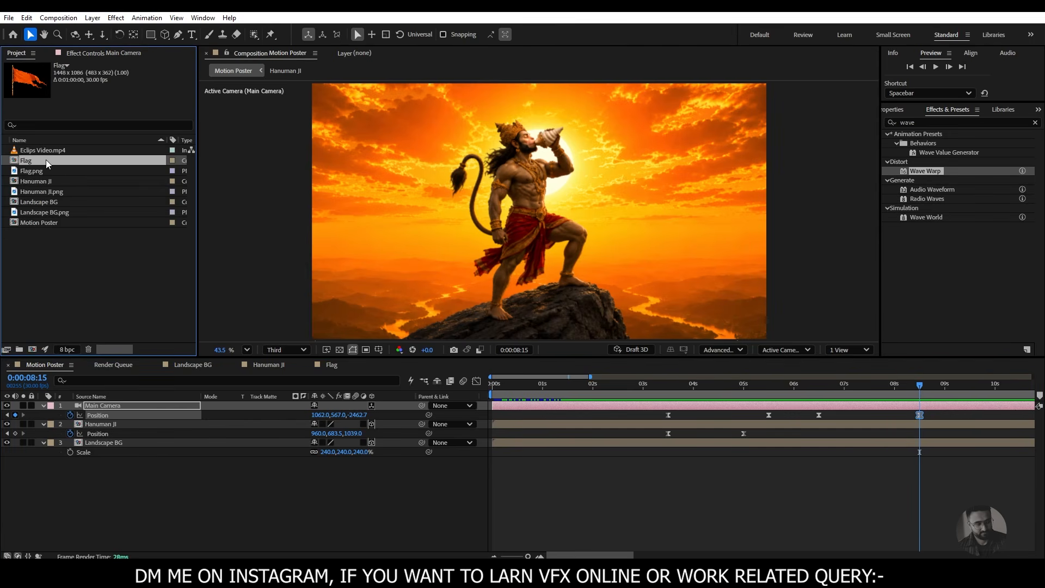
{"action": "left_click_drag", "start_coordinate": [46, 163], "coordinate": [93, 441]}
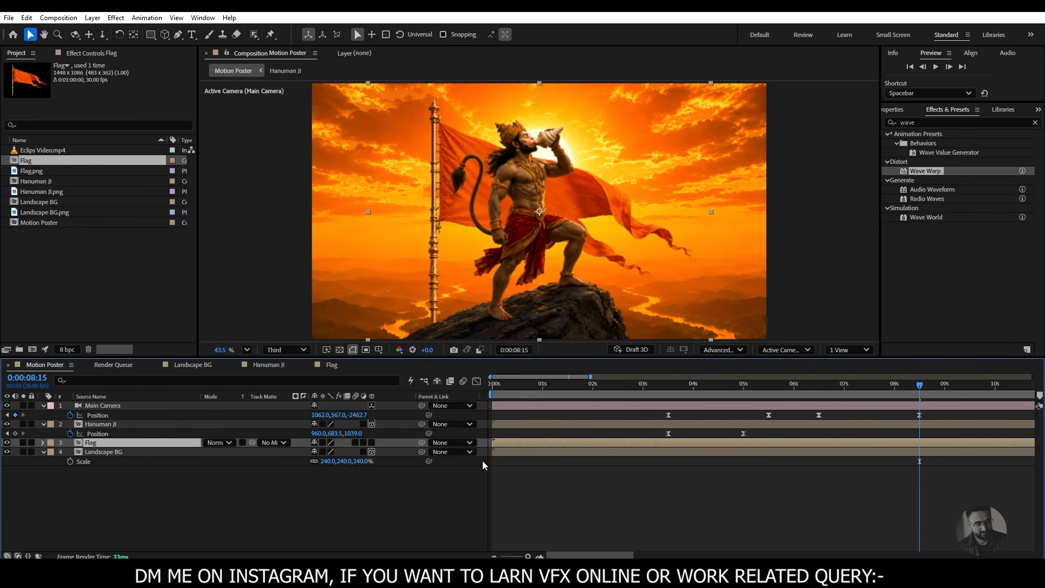
{"action": "left_click", "coordinate": [371, 443]}
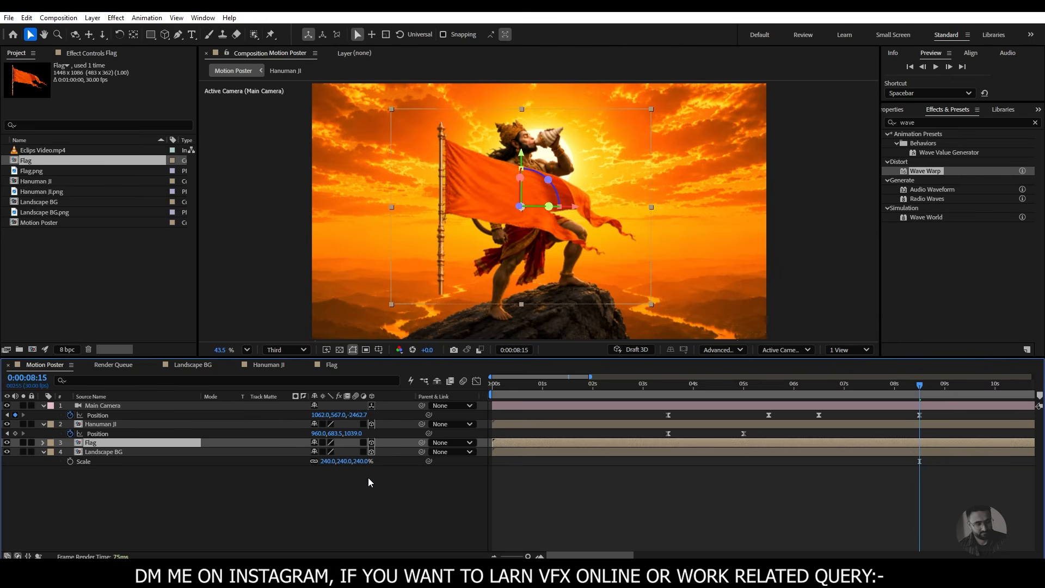
- Show the composition in 2 Views and, in the Top view, push the Flag layer back behind Hanuman JI to a Z position of about 1210
{"action": "left_click", "coordinate": [865, 349]}
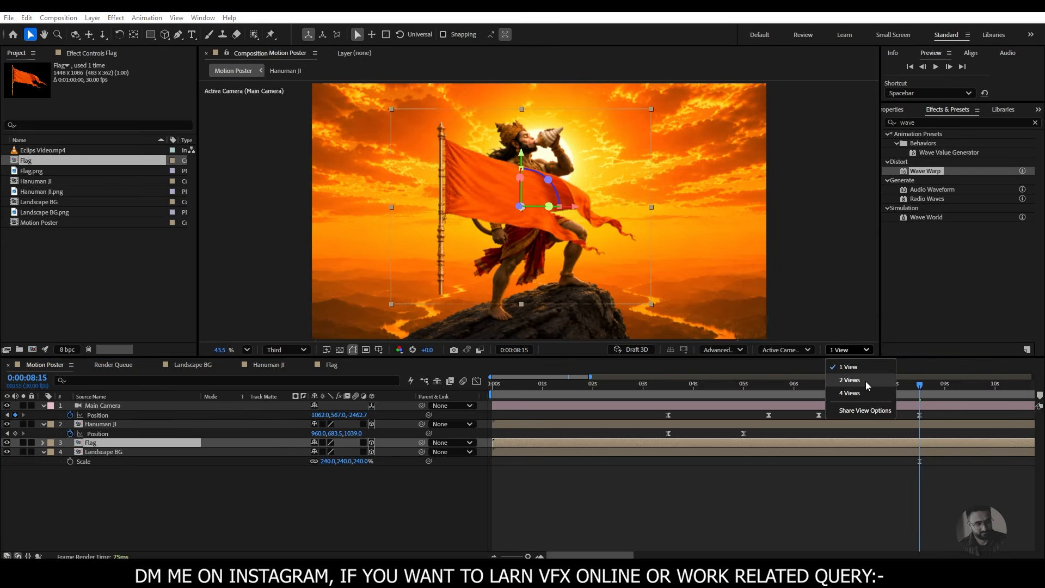
{"action": "left_click", "coordinate": [865, 381]}
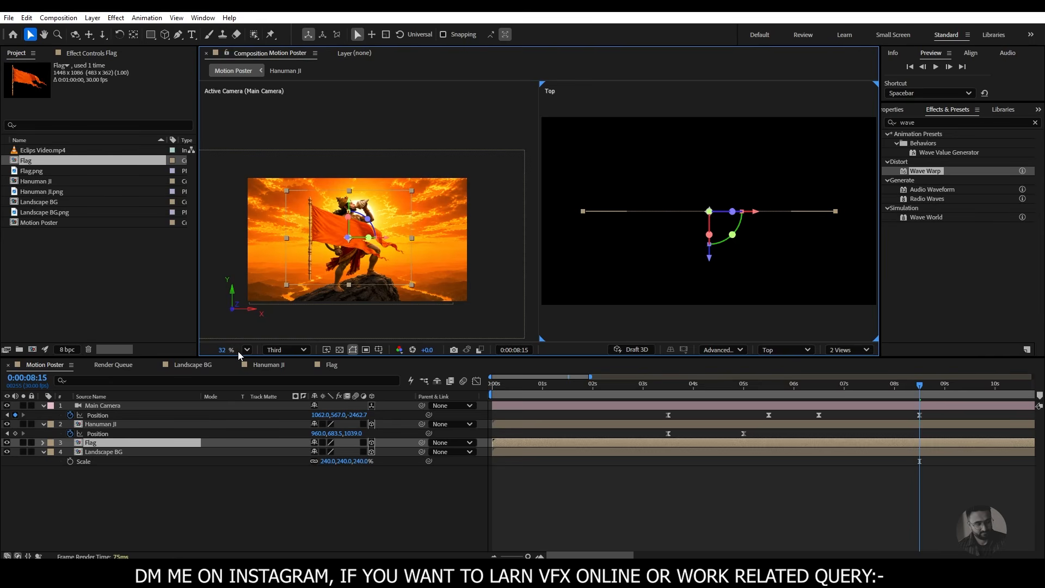
{"action": "left_click_drag", "start_coordinate": [223, 351], "coordinate": [212, 350]}
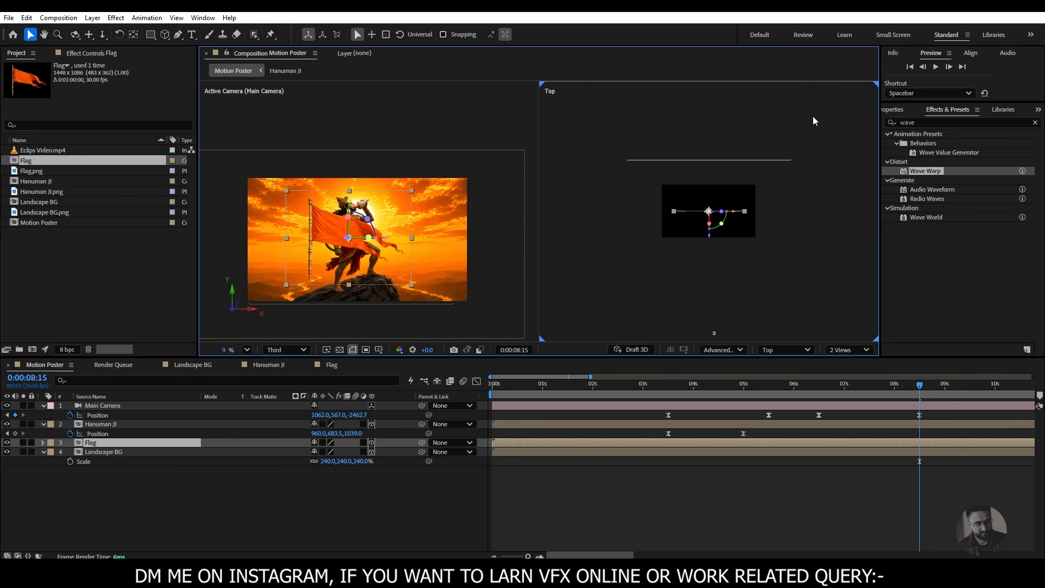
{"action": "left_click_drag", "start_coordinate": [741, 168], "coordinate": [751, 195]}
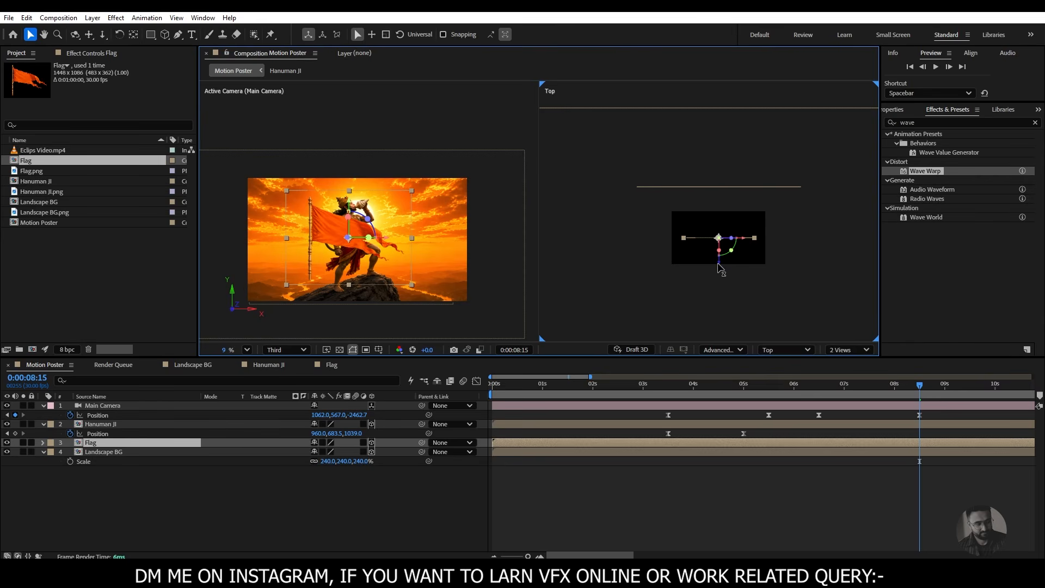
{"action": "left_click_drag", "start_coordinate": [722, 267], "coordinate": [720, 205]}
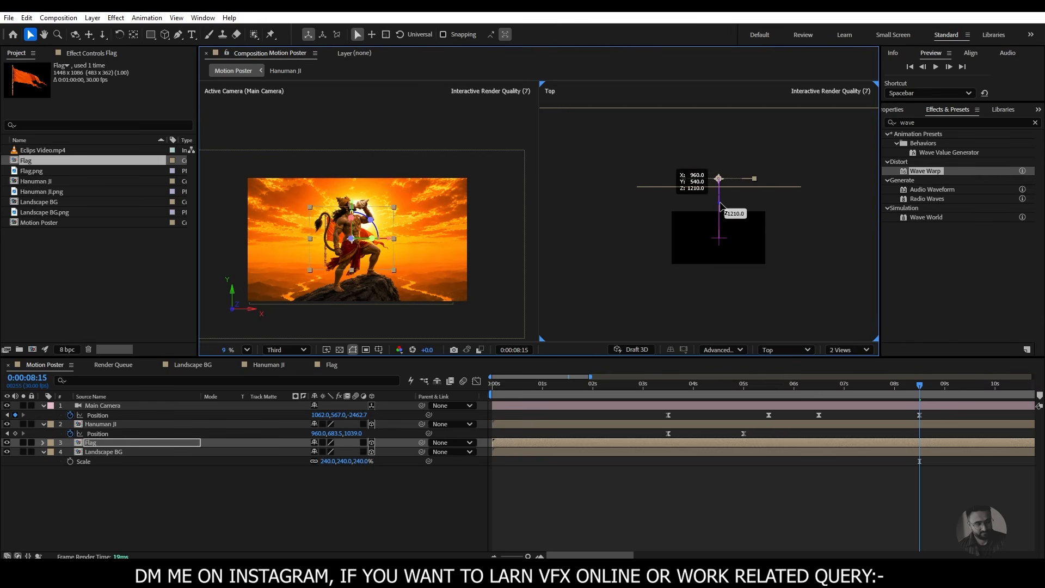
- Scale the Flag layer to 660% and shift it right and down so the cloth fills the frame behind Hanuman
{"action": "left_click", "coordinate": [117, 442]}
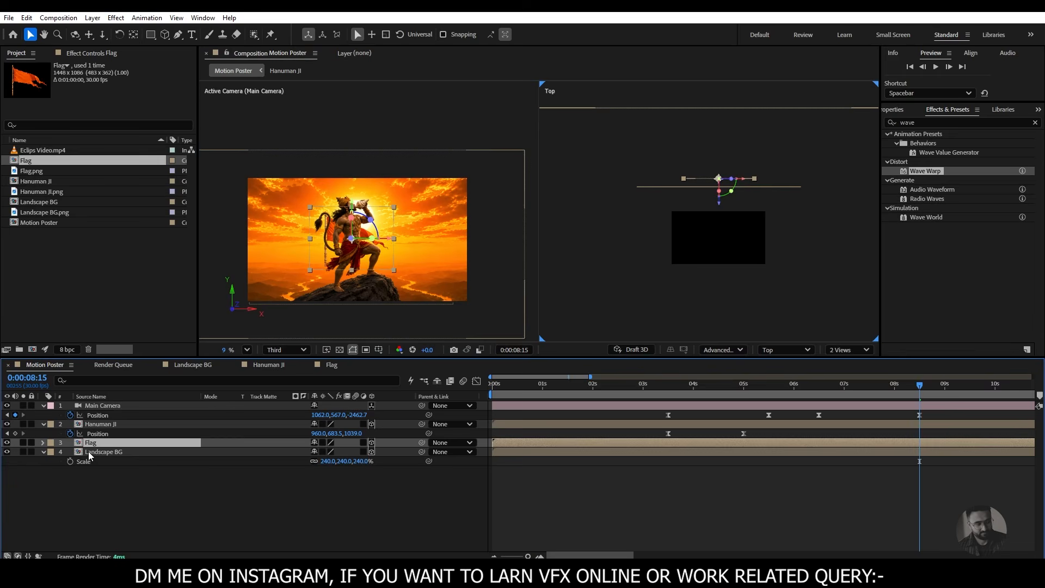
{"action": "key", "text": "s"}
{"action": "left_click_drag", "start_coordinate": [327, 452], "coordinate": [565, 462]}
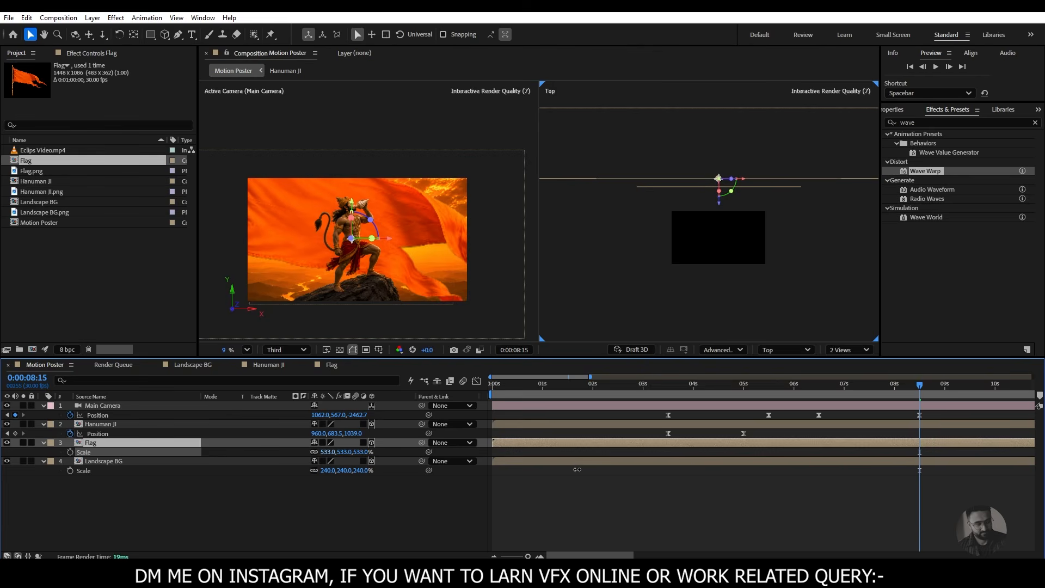
{"action": "left_click_drag", "start_coordinate": [389, 237], "coordinate": [420, 243]}
{"action": "left_click_drag", "start_coordinate": [381, 202], "coordinate": [380, 239]}
{"action": "left_click_drag", "start_coordinate": [420, 275], "coordinate": [416, 276]}
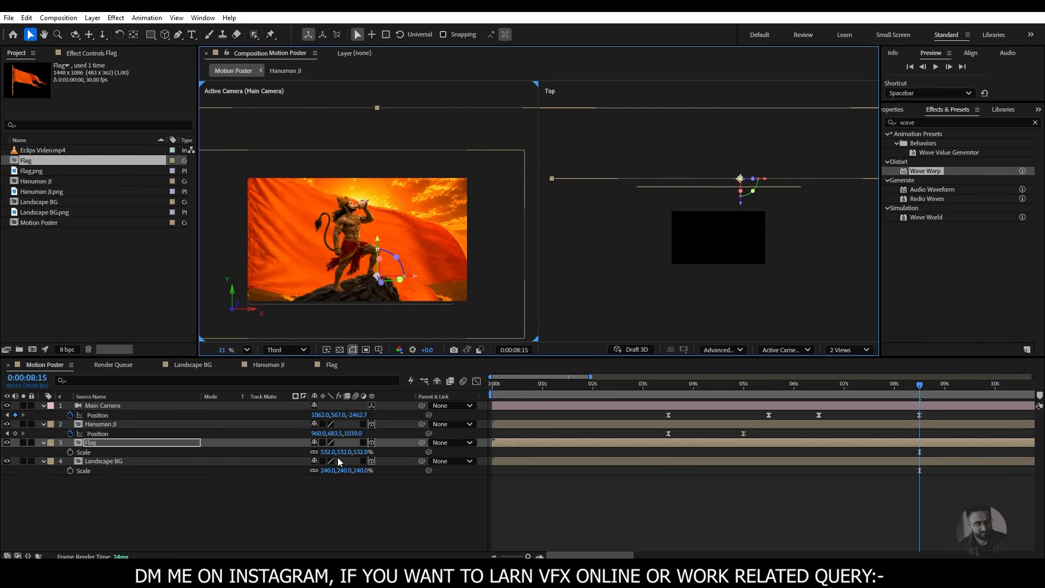
{"action": "left_click_drag", "start_coordinate": [322, 456], "coordinate": [421, 479]}
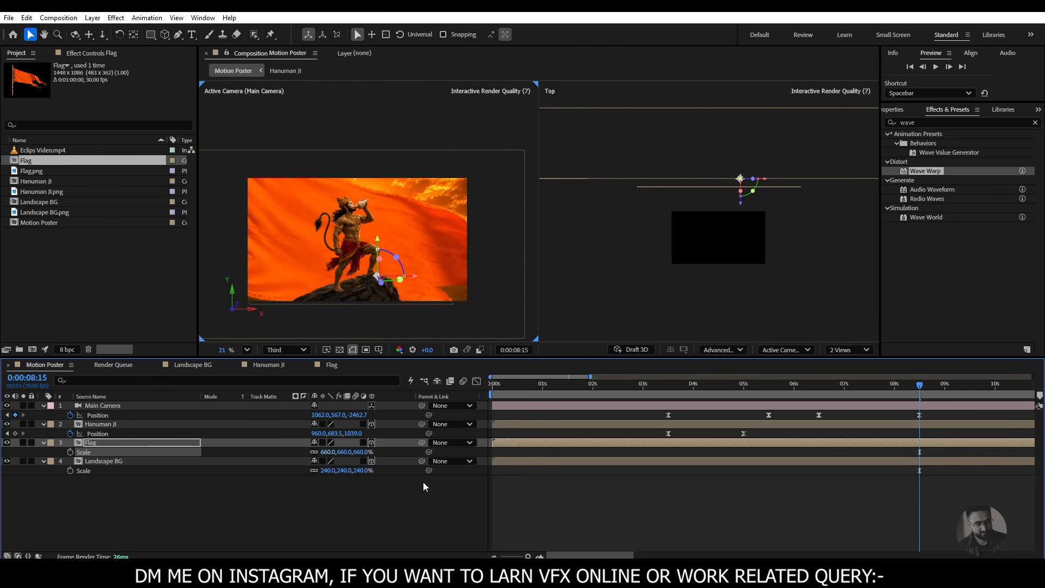
{"action": "left_click_drag", "start_coordinate": [416, 276], "coordinate": [446, 277]}
{"action": "left_click_drag", "start_coordinate": [407, 239], "coordinate": [407, 242]}
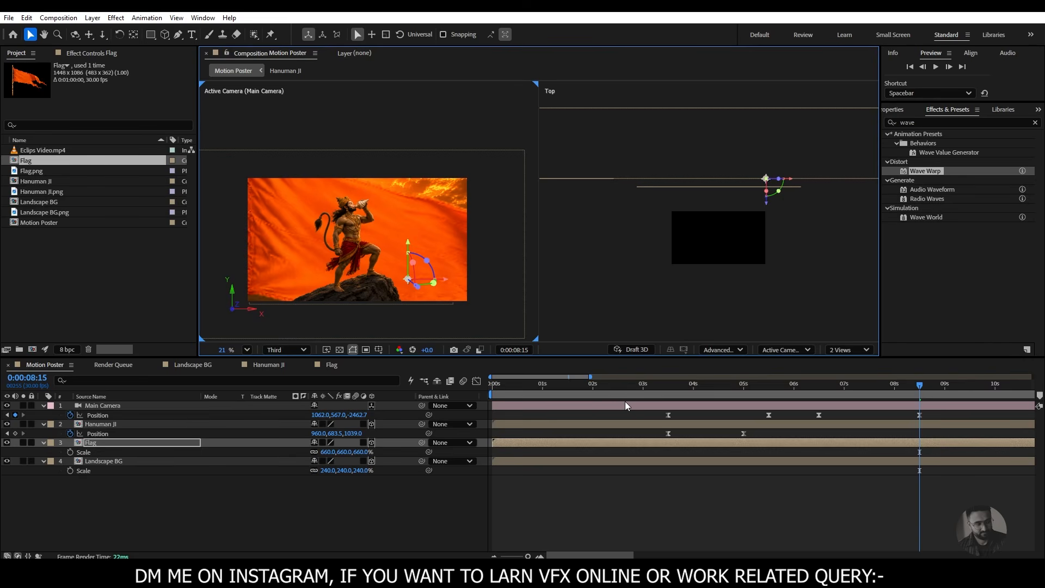
- Review the transition to the flag with the black Hanuman silhouette in the reference video, and return to the Motion Poster composition
{"action": "left_click_drag", "start_coordinate": [880, 387], "coordinate": [920, 426]}
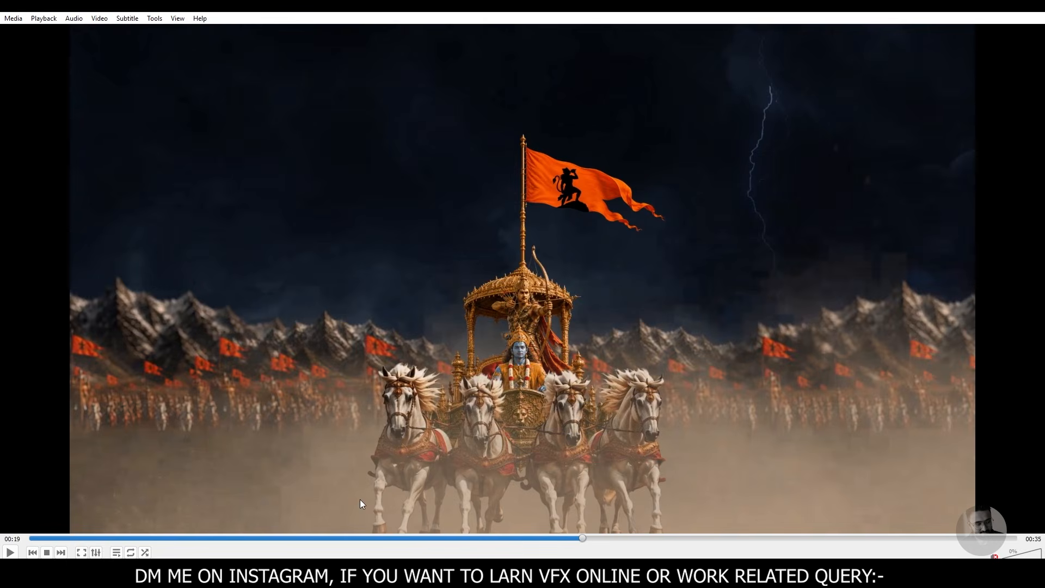
{"action": "left_click_drag", "start_coordinate": [439, 537], "coordinate": [396, 538]}
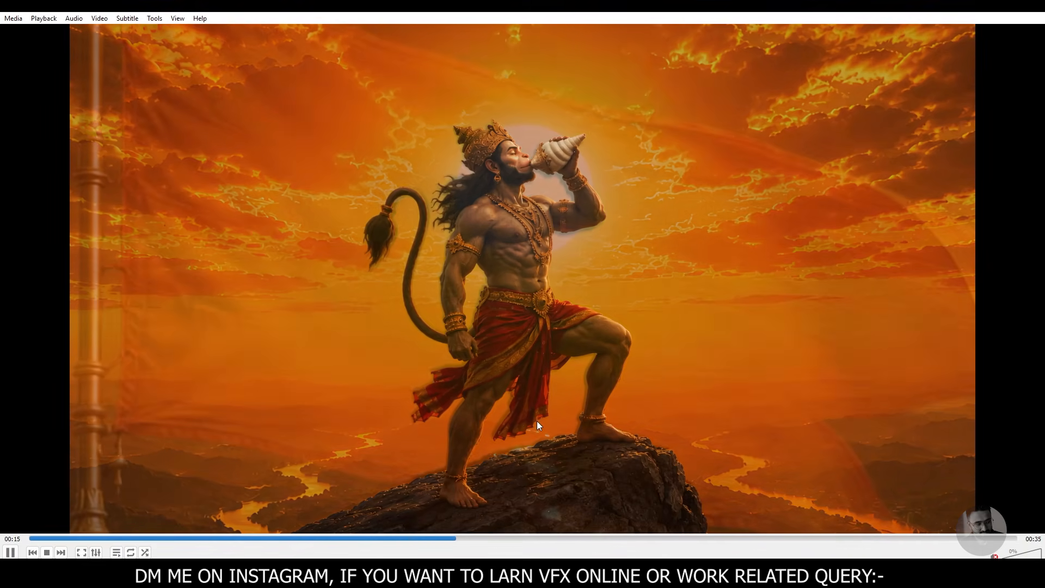
{"action": "key", "text": "space"}
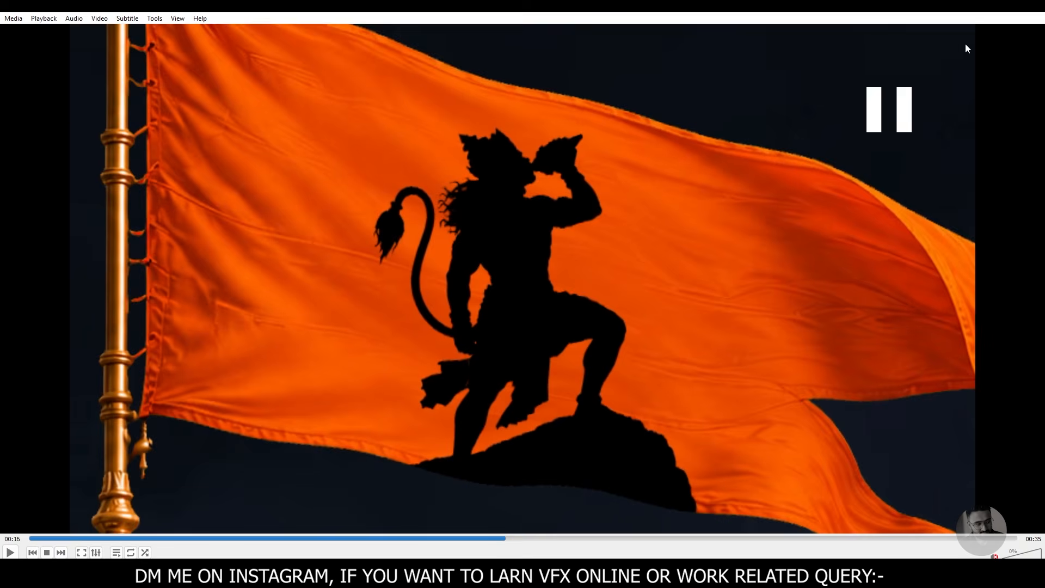
{"action": "left_click", "coordinate": [982, 12]}
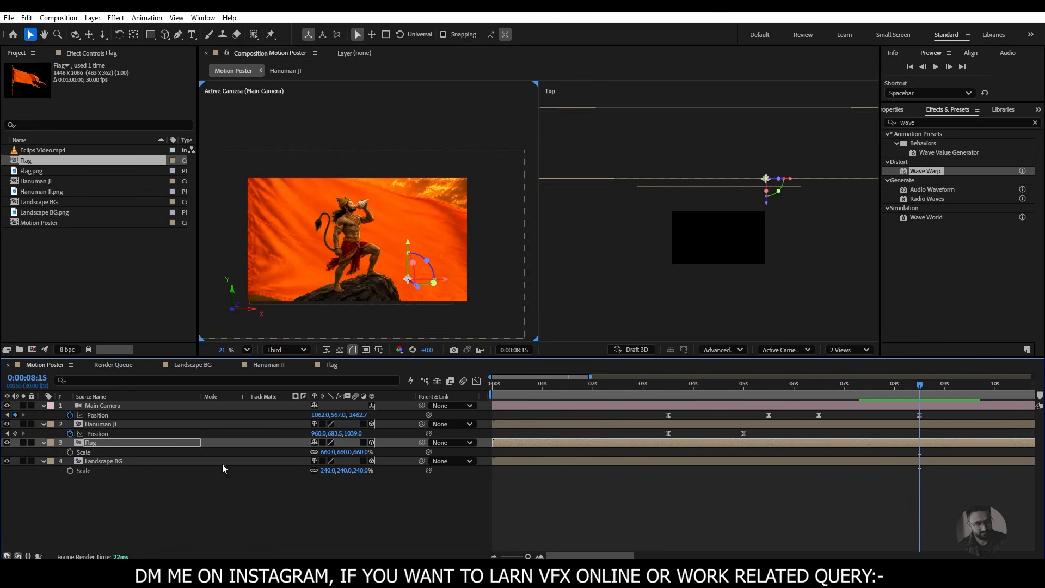
- Duplicate the Hanuman JI layer and hide the upper copy
{"action": "left_click", "coordinate": [114, 427]}
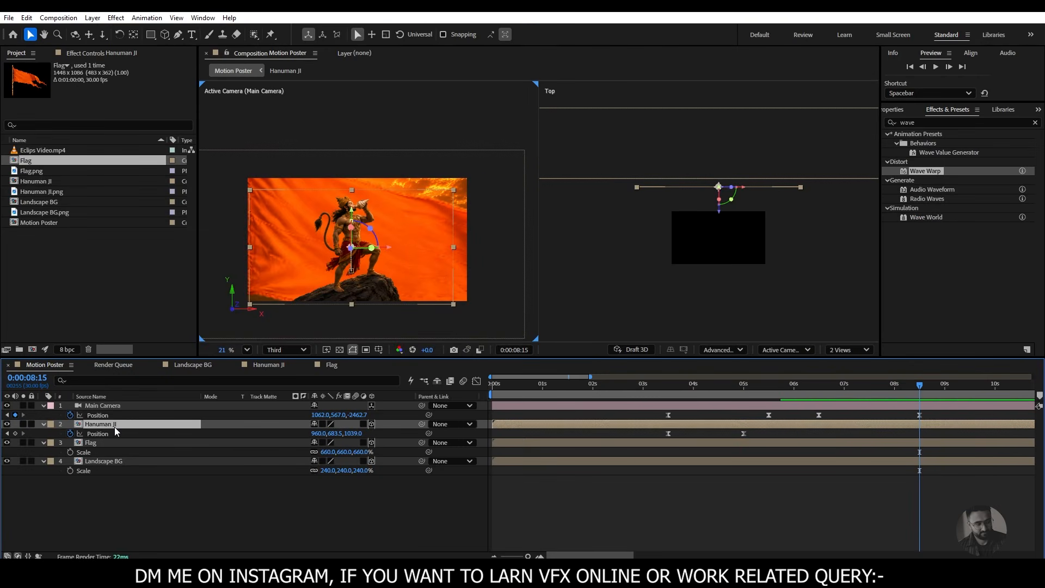
{"action": "left_click", "coordinate": [119, 445]}
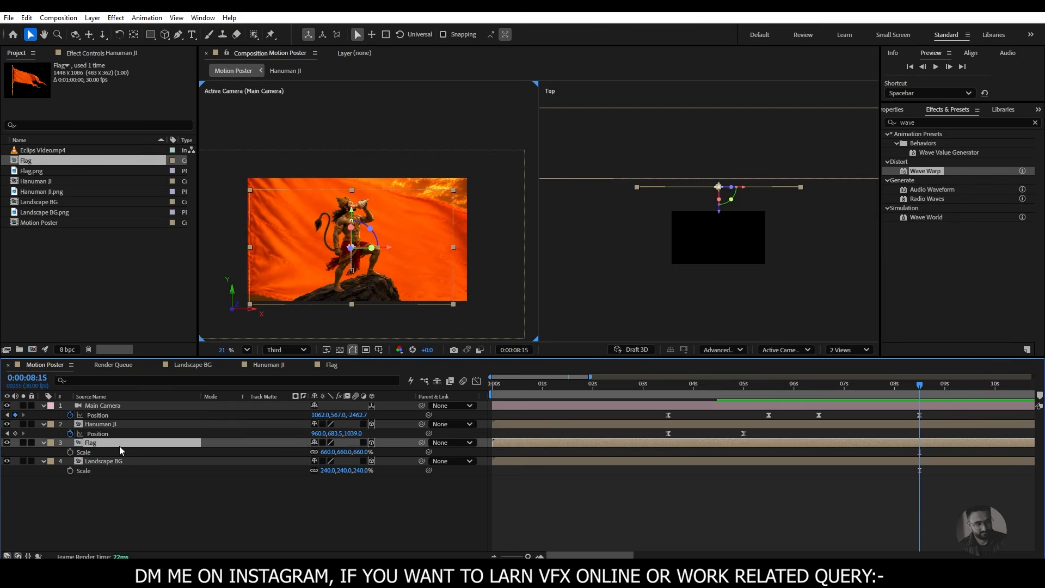
{"action": "left_click", "coordinate": [116, 425]}
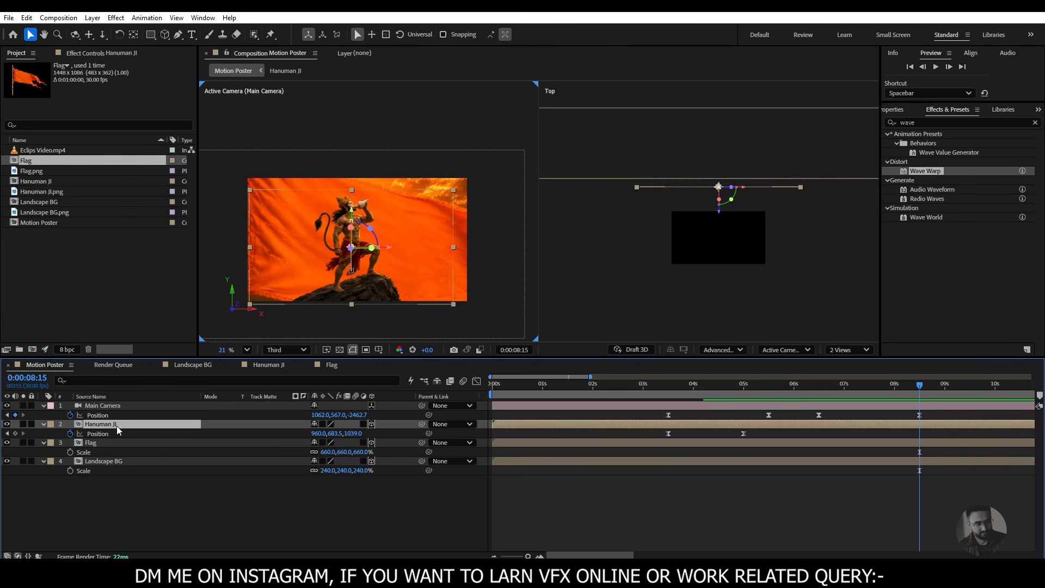
{"action": "key", "text": "ctrl+d"}
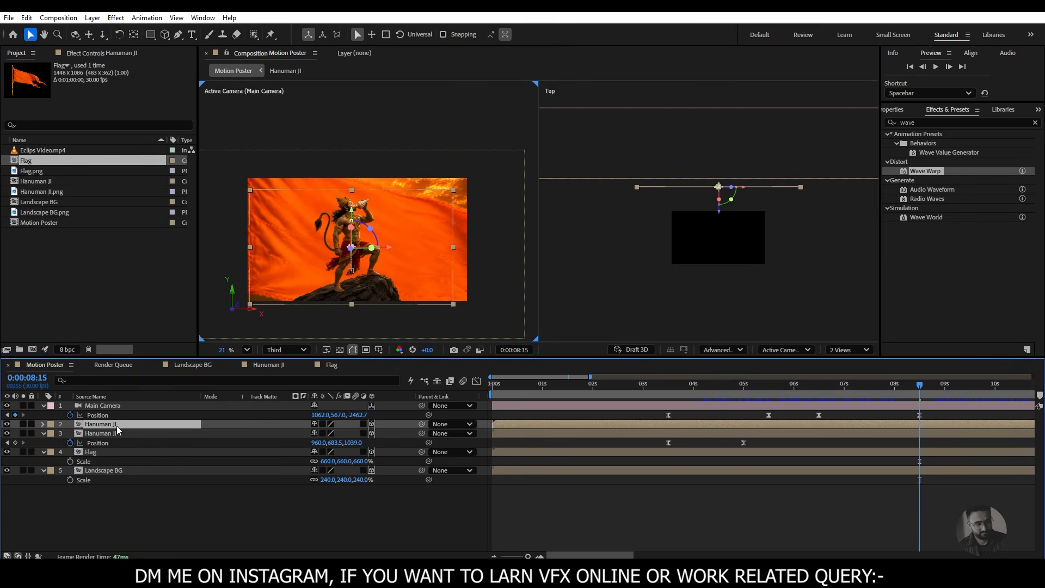
{"action": "left_click", "coordinate": [117, 436]}
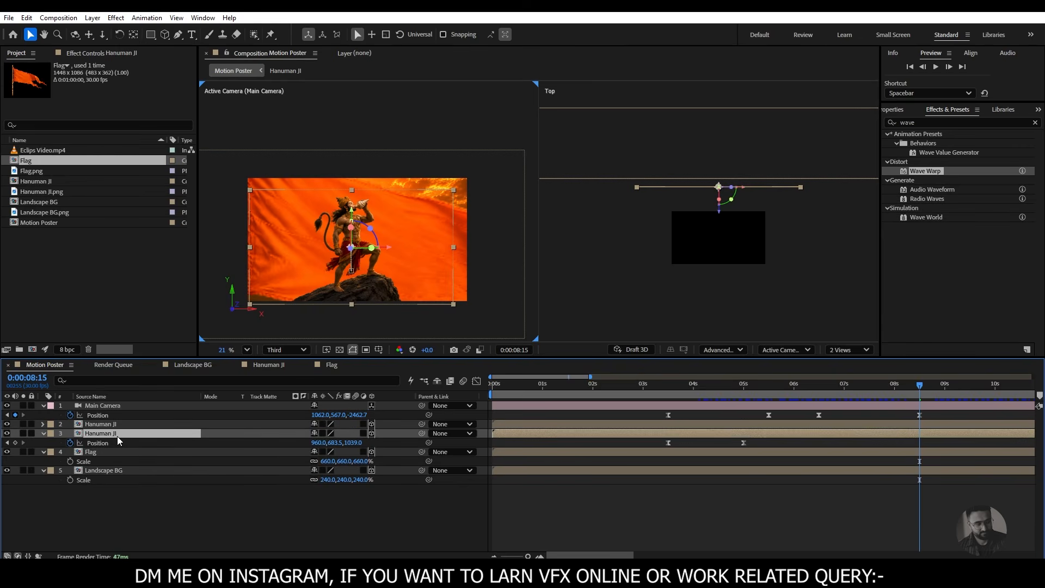
{"action": "left_click", "coordinate": [98, 426]}
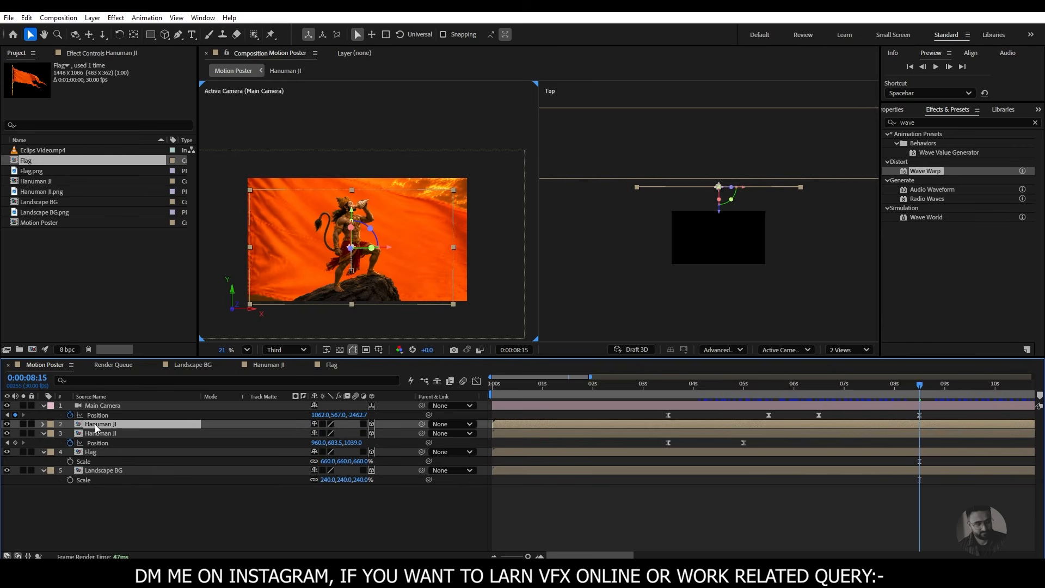
{"action": "left_click", "coordinate": [7, 424]}
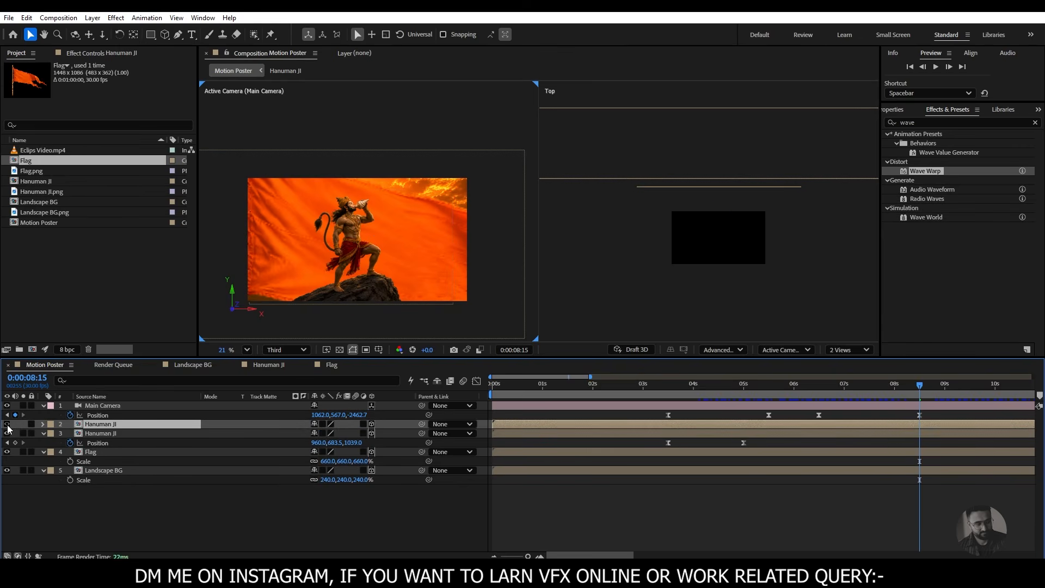
- Select the lower Hanuman JI layer and search the effects for Fill
{"action": "left_click", "coordinate": [131, 436]}
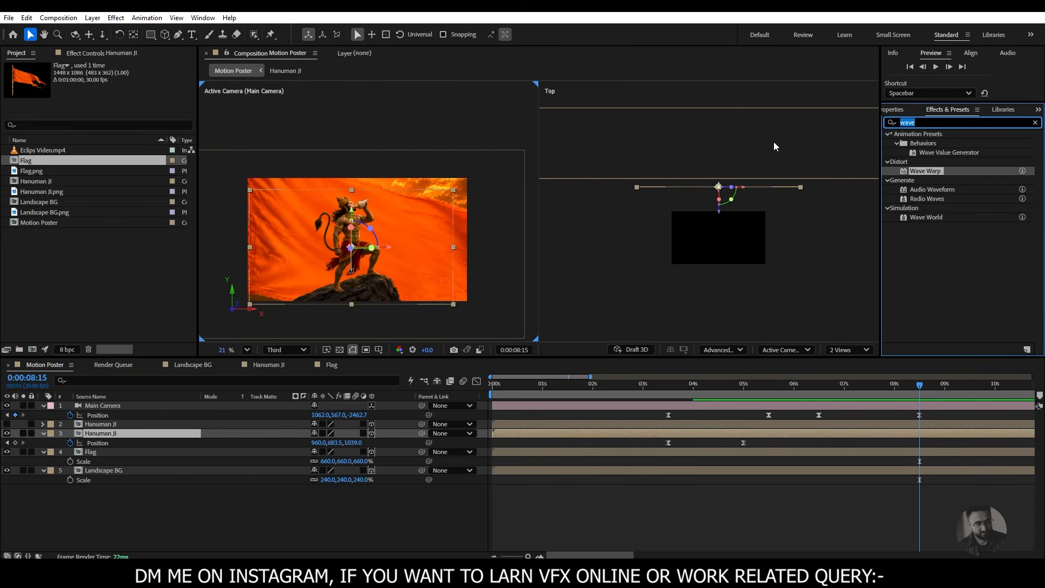
{"action": "left_click", "coordinate": [923, 121]}
{"action": "type", "text": "fill"}
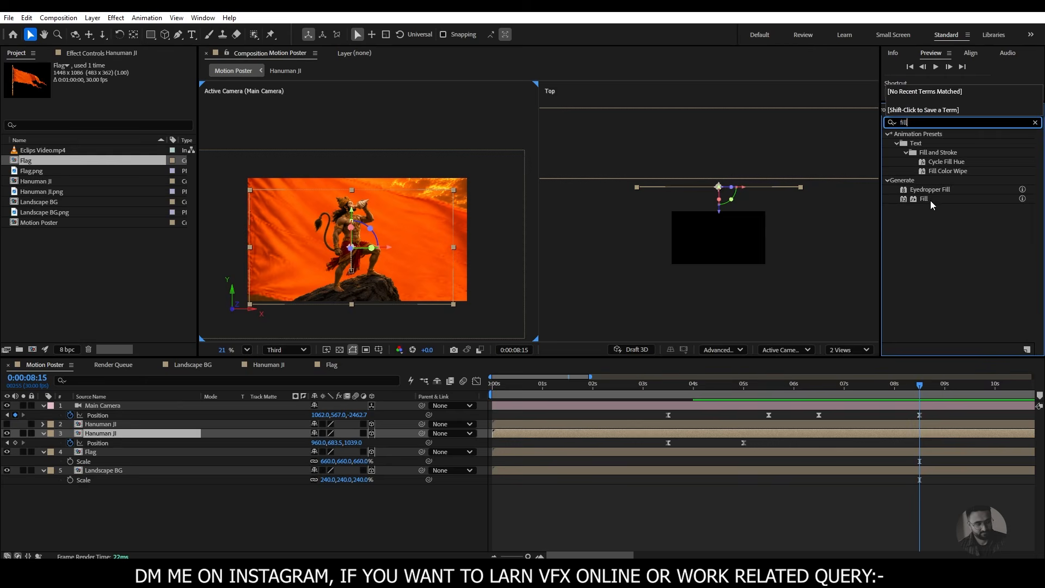